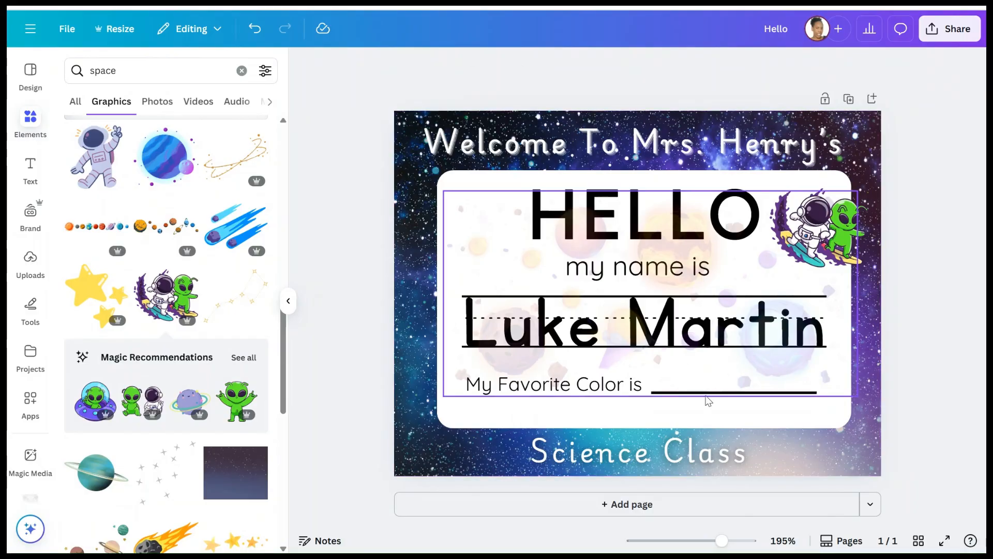
# - Add a blank Page 2 below the finished space name tag
pyautogui.click(672, 503)
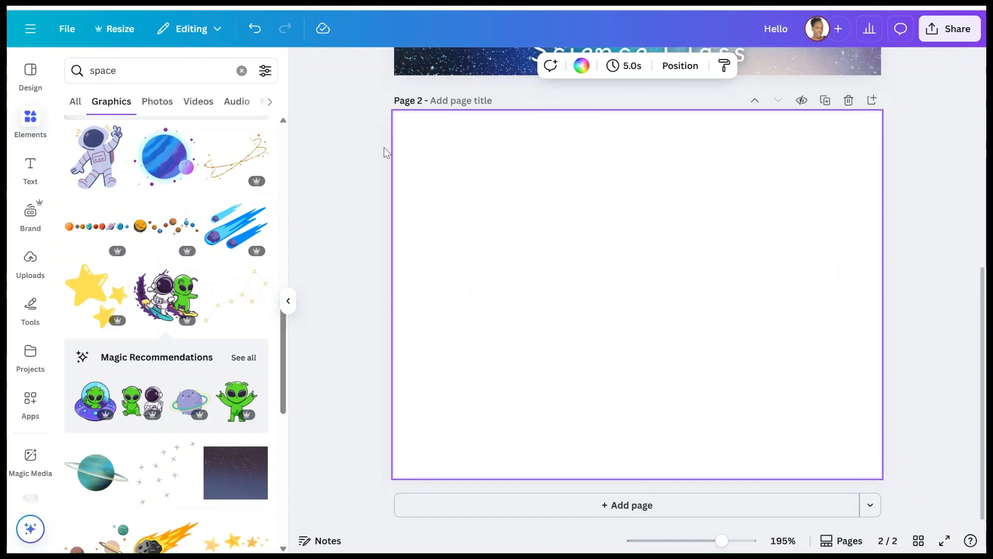
pyautogui.scroll(5, 551, 190)
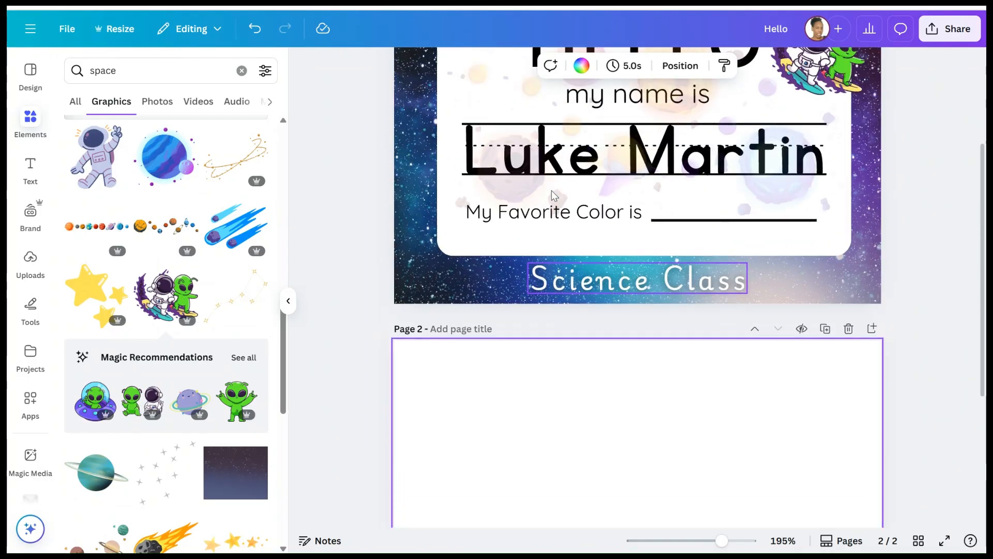
pyautogui.scroll(3, 505, 142)
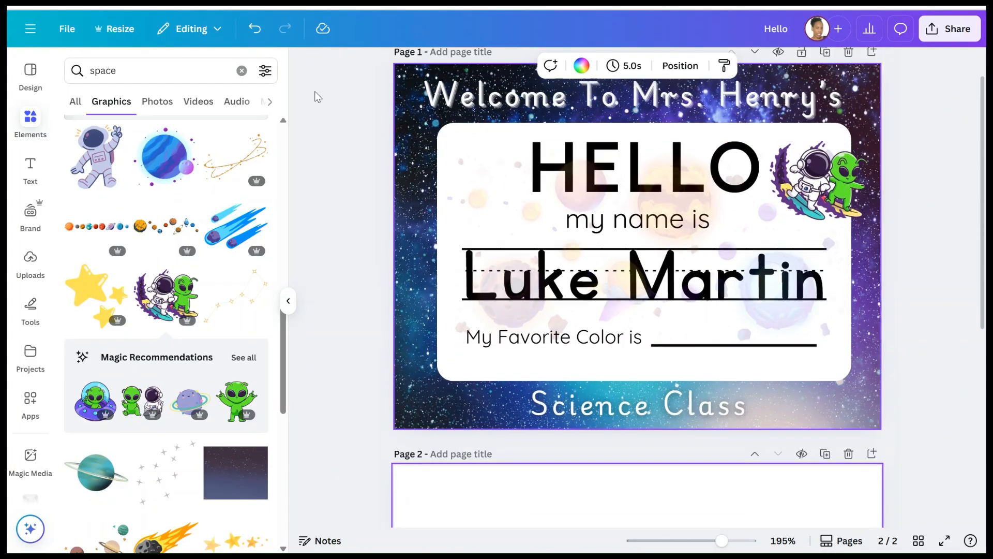
pyautogui.click(120, 29)
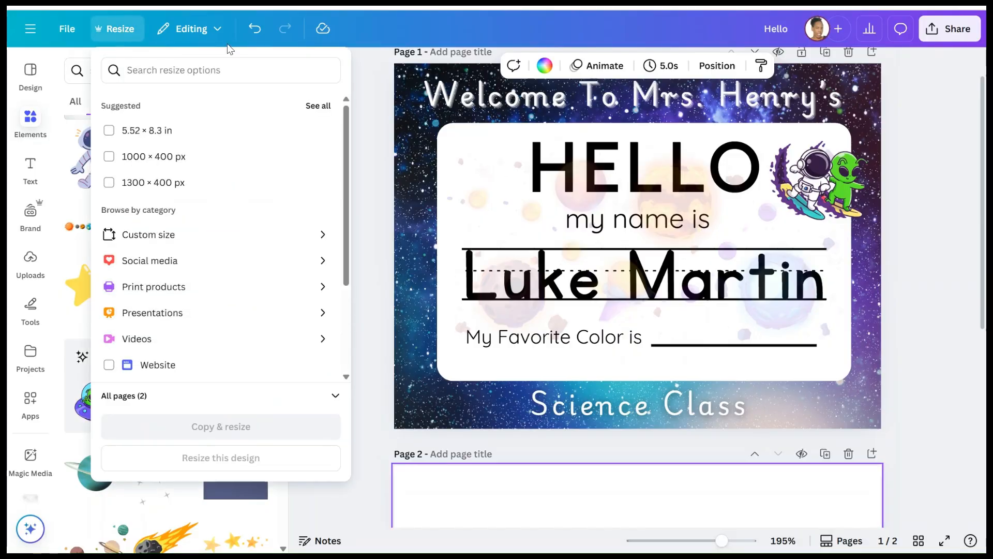
pyautogui.scroll(-1, 221, 176)
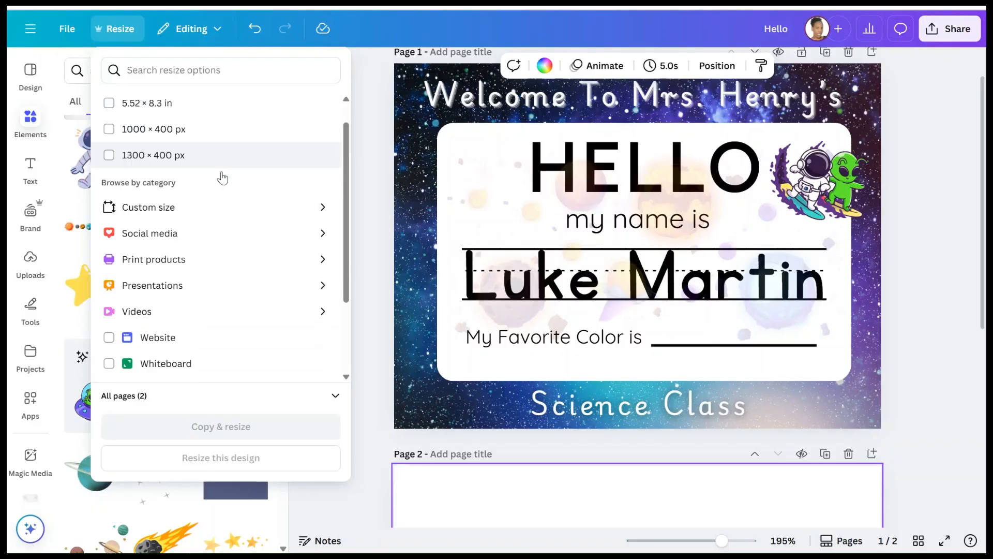
pyautogui.scroll(1, 223, 178)
pyautogui.click(373, 102)
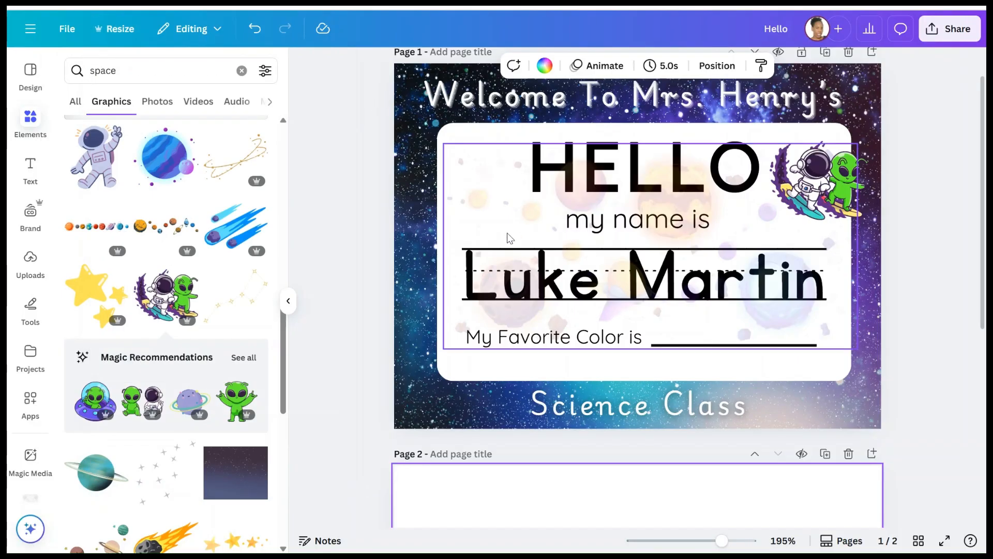
pyautogui.scroll(1, 510, 237)
pyautogui.scroll(-1, 509, 237)
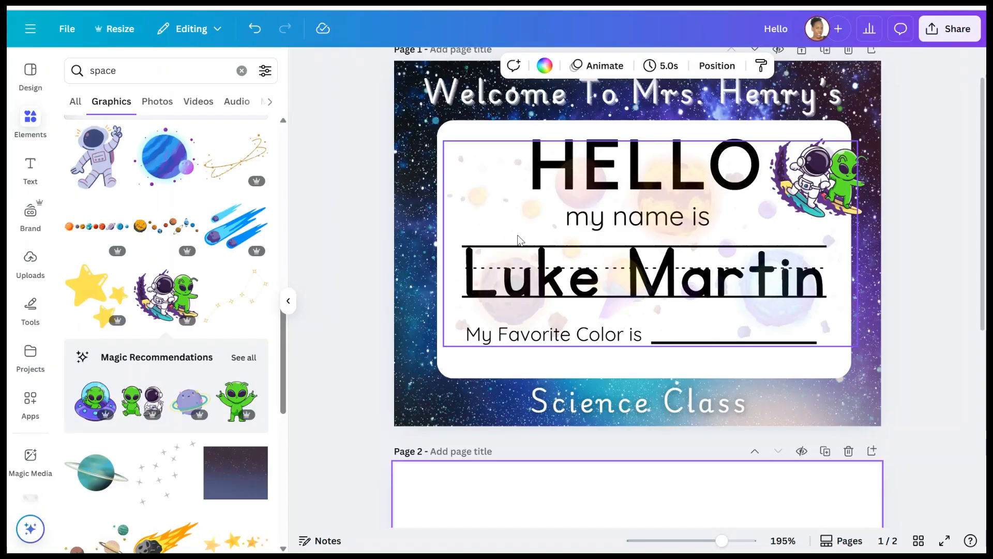
pyautogui.scroll(1, 479, 234)
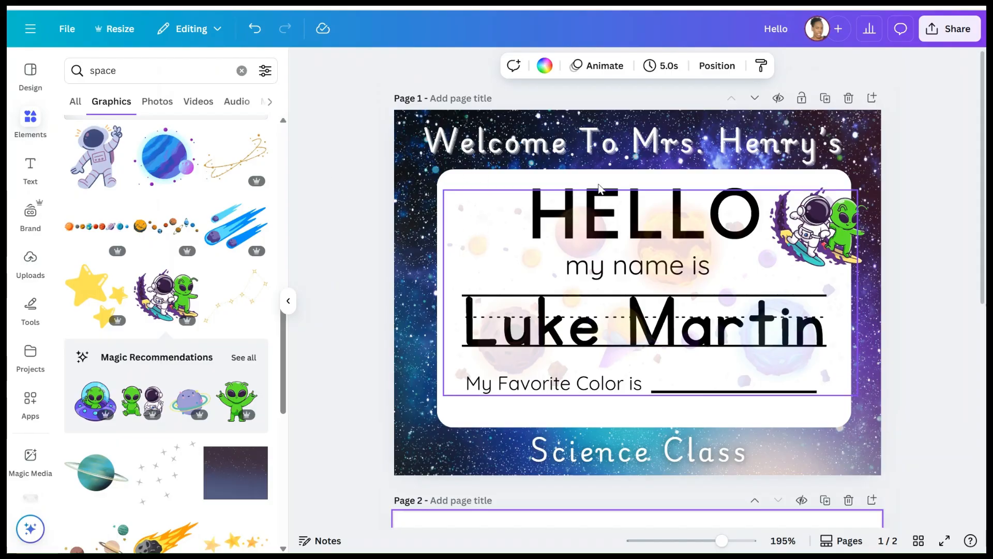
pyautogui.scroll(-7, 588, 206)
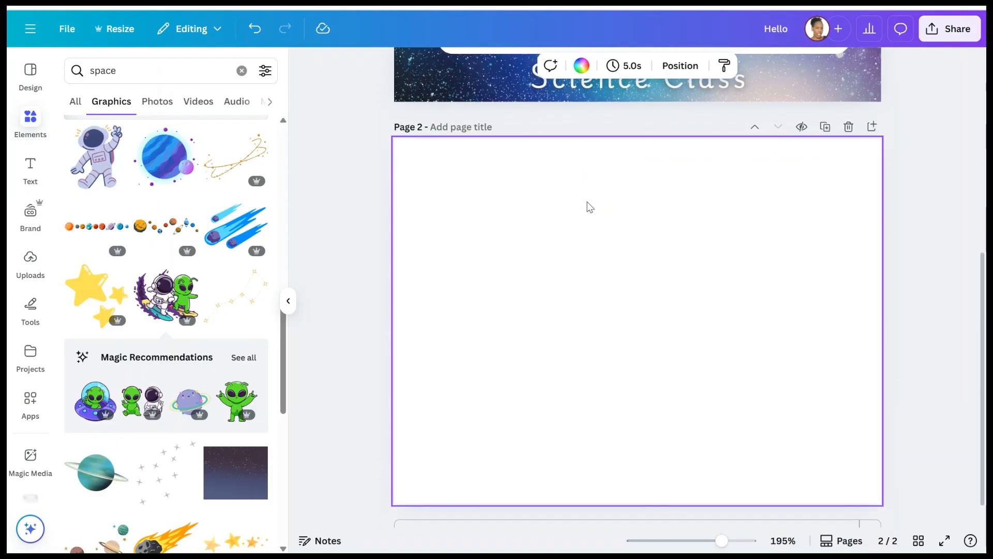
# - Search Elements for 'space background' and show its Photos results
pyautogui.click(241, 70)
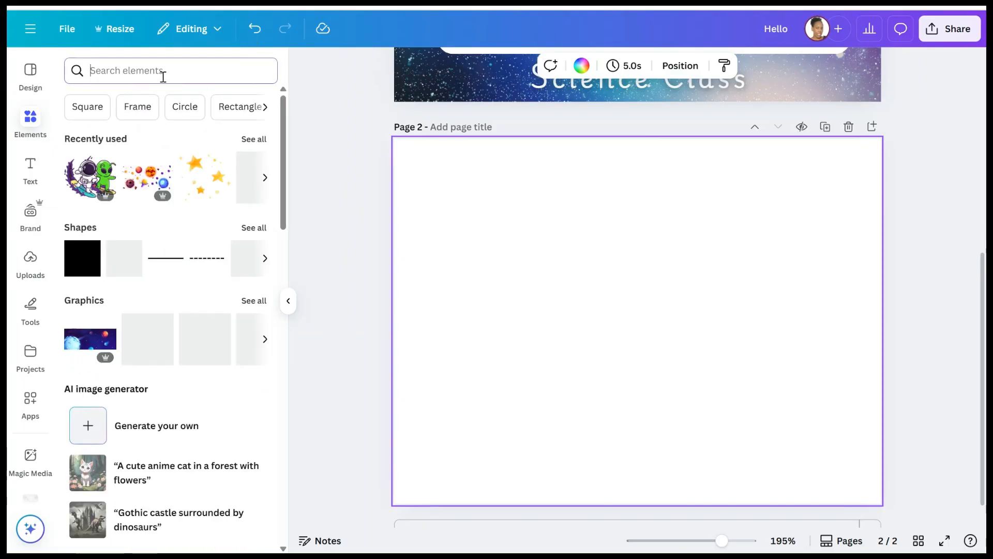
pyautogui.write('space')
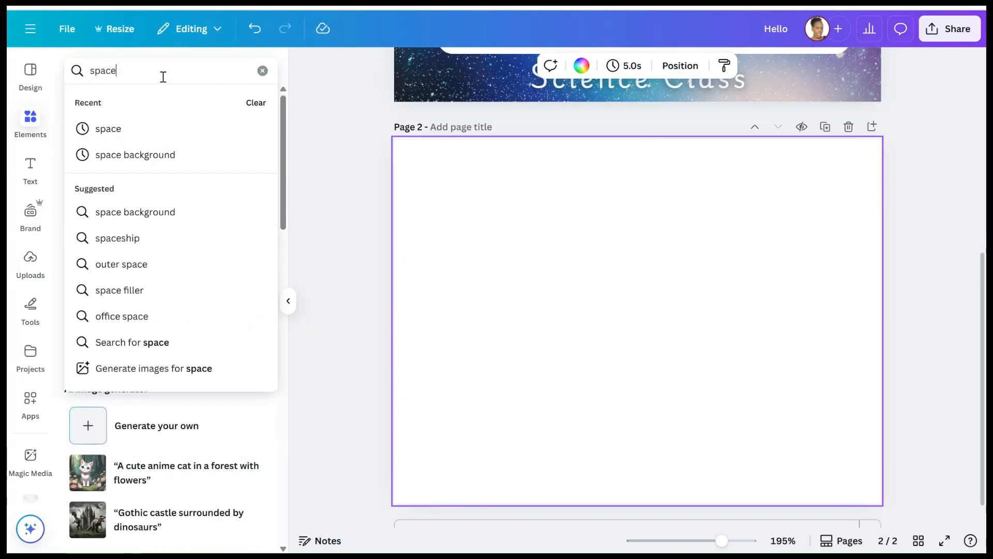
pyautogui.click(163, 156)
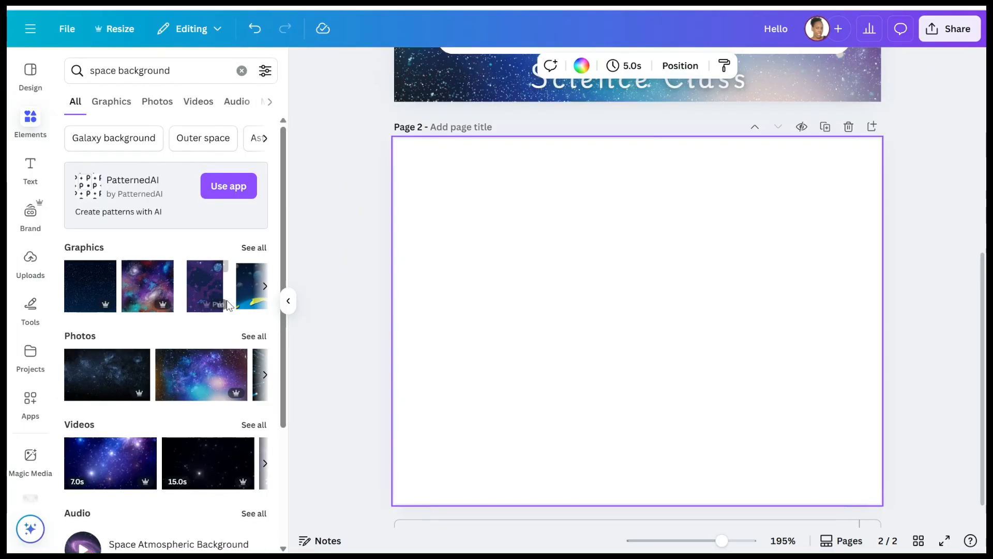
pyautogui.click(247, 247)
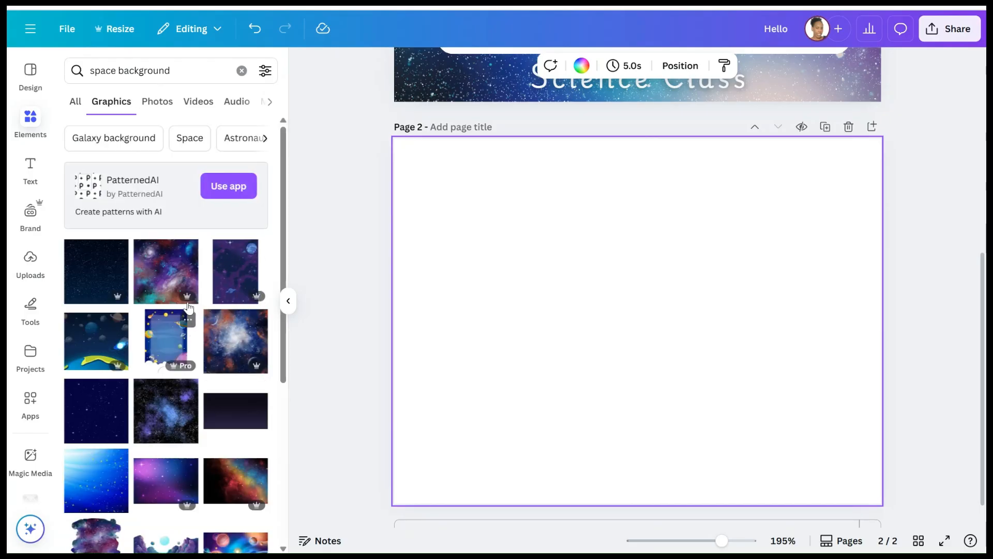
pyautogui.click(148, 109)
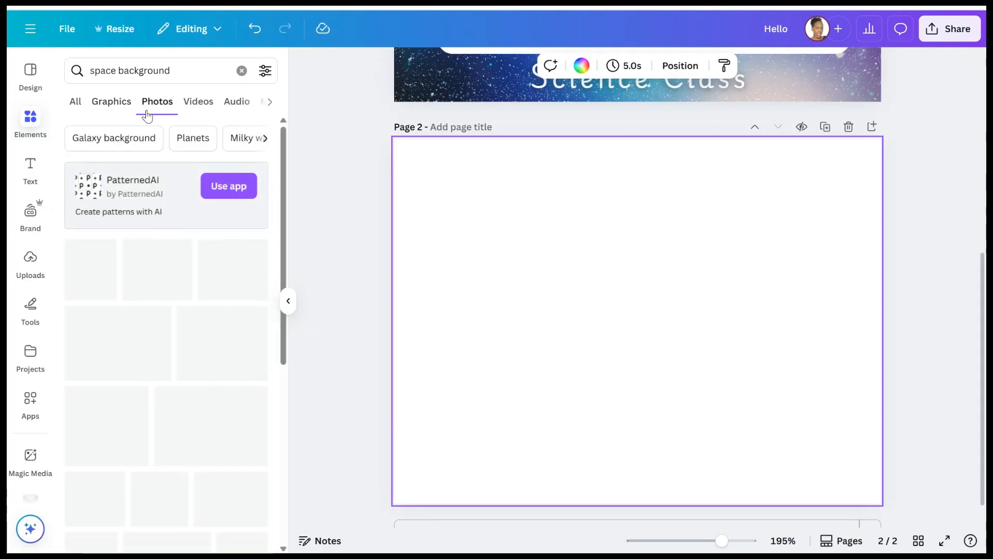
# - Add a purple-blue galaxy photo from the results to page 2
pyautogui.scroll(-2, 171, 290)
pyautogui.scroll(2, 171, 290)
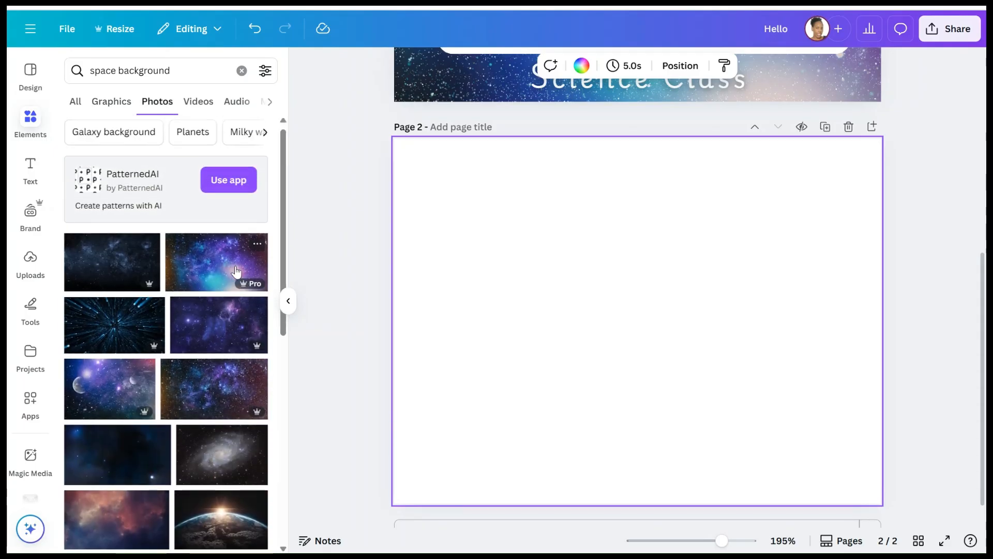
pyautogui.scroll(5, 520, 274)
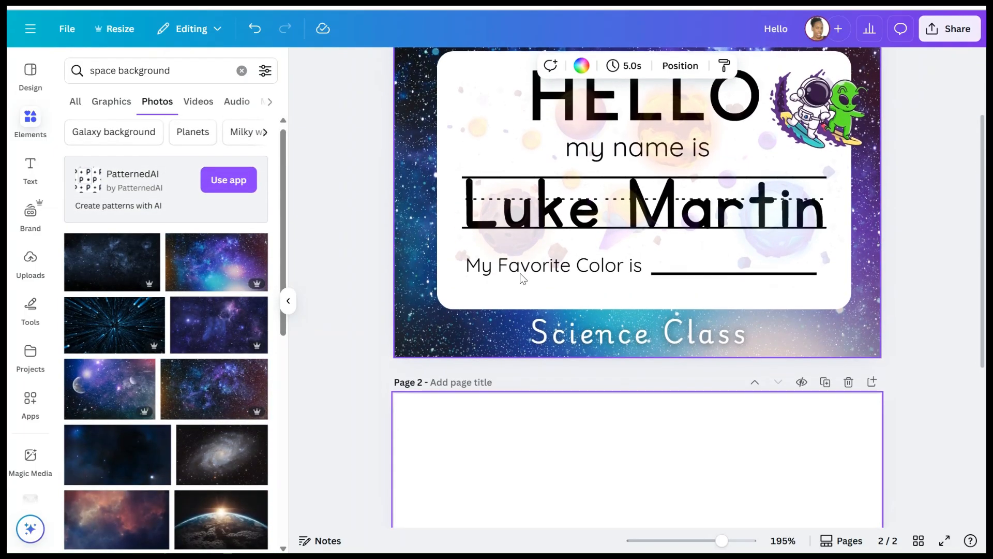
pyautogui.scroll(-3, 523, 278)
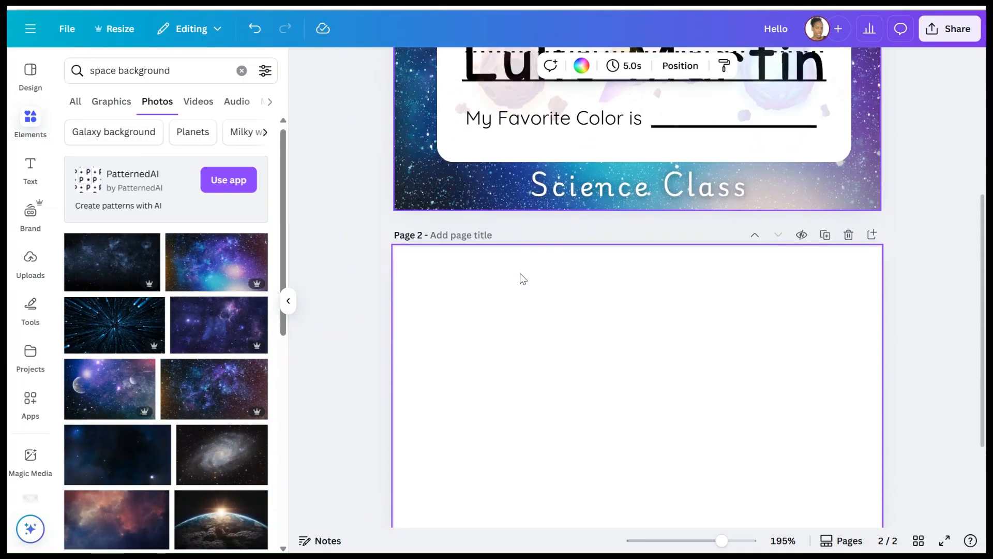
pyautogui.click(204, 272)
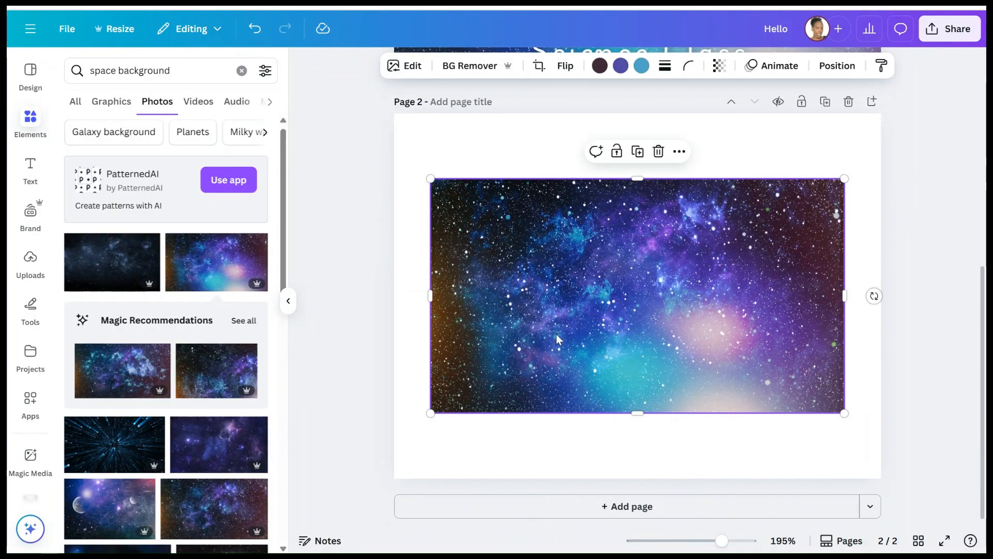
# - Resize the galaxy photo and set it as page 2's background image
pyautogui.moveTo(592, 273); pyautogui.dragTo(565, 219)
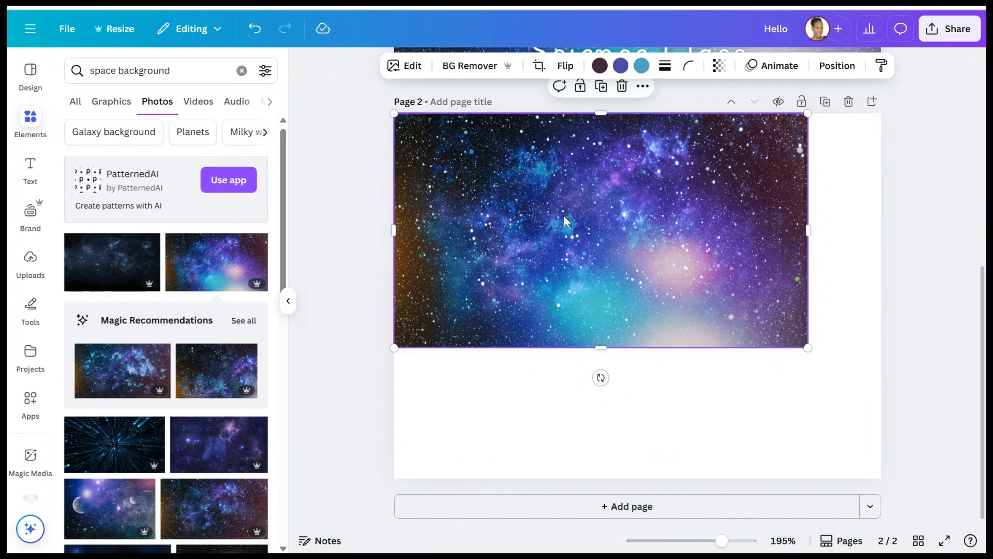
pyautogui.moveTo(807, 348); pyautogui.dragTo(854, 433)
pyautogui.moveTo(733, 388); pyautogui.dragTo(739, 479)
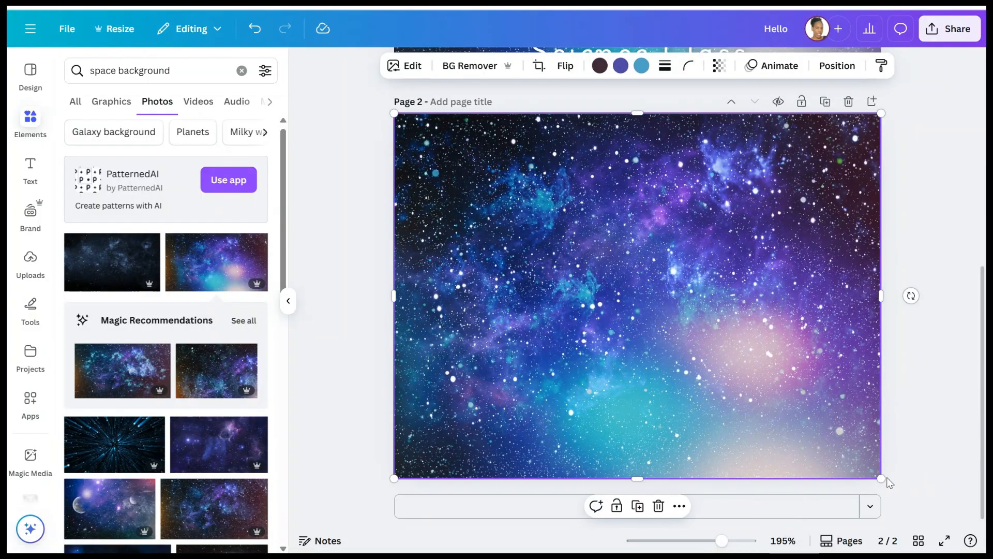
pyautogui.moveTo(890, 482); pyautogui.dragTo(653, 307)
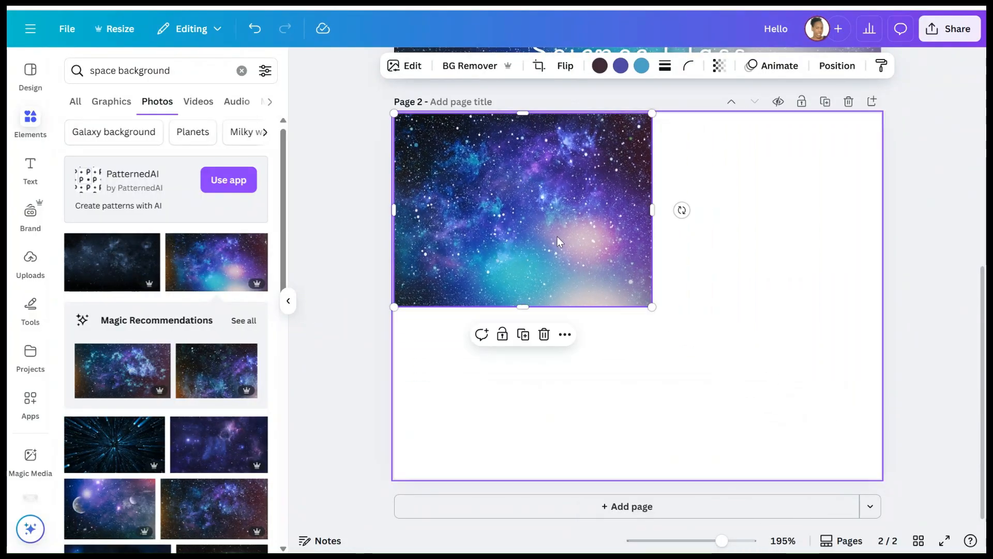
pyautogui.rightClick(495, 194)
pyautogui.click(550, 477)
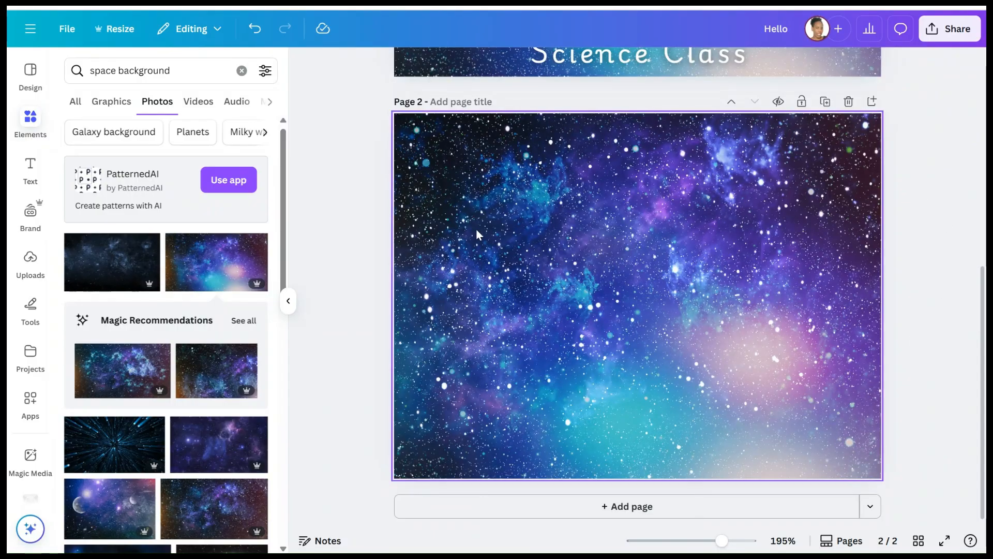
pyautogui.scroll(2, 625, 220)
pyautogui.scroll(-2, 625, 223)
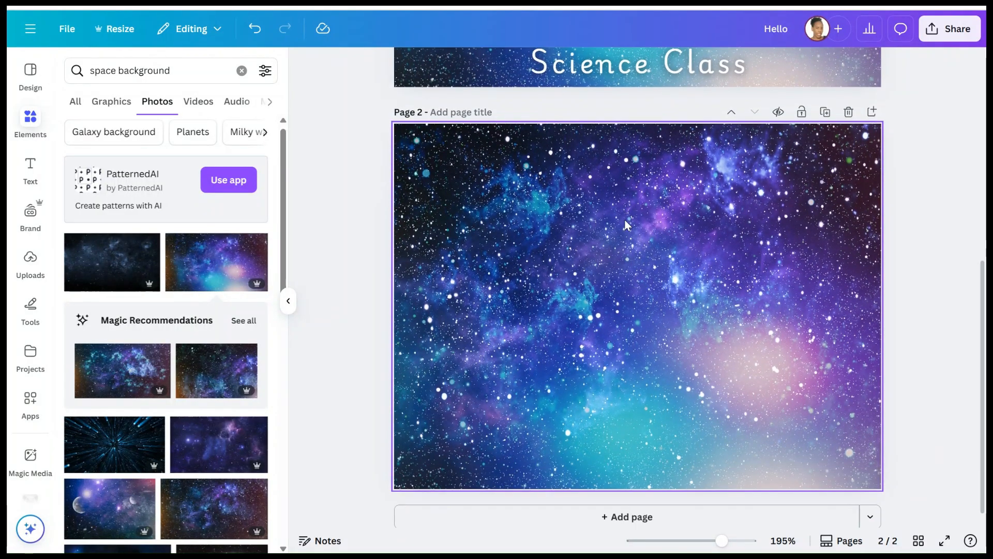
pyautogui.scroll(8, 626, 222)
pyautogui.scroll(-4, 627, 223)
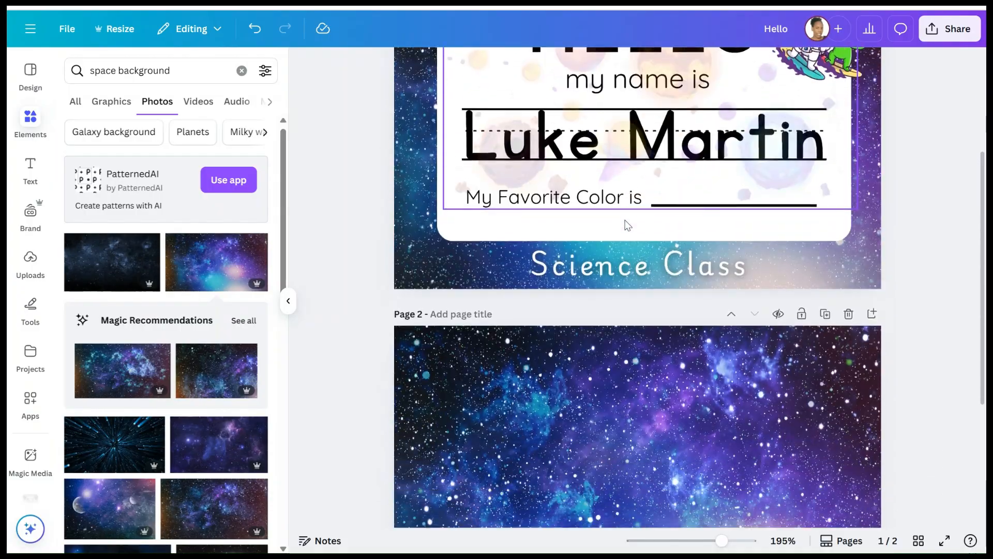
pyautogui.scroll(3, 628, 224)
pyautogui.scroll(-3, 627, 225)
pyautogui.scroll(5, 628, 226)
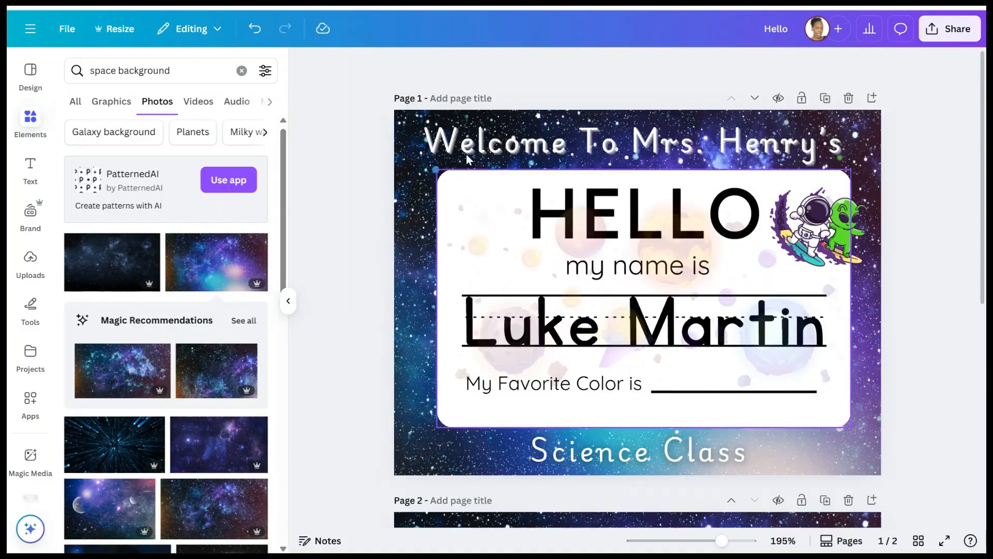
pyautogui.scroll(-8, 615, 270)
pyautogui.scroll(-2, 612, 278)
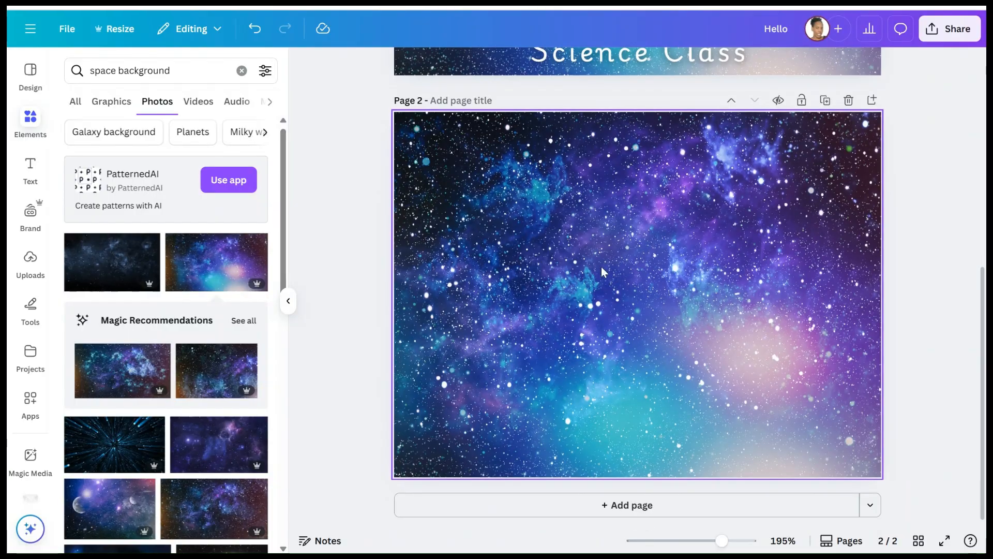
# - Add a blue rounded square from Elements to page 2 and widen it
pyautogui.click(28, 122)
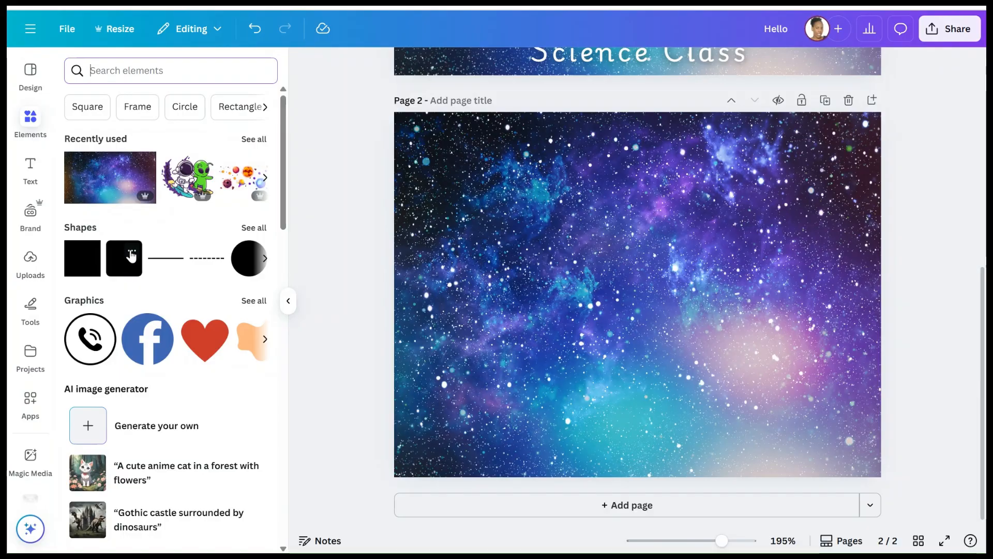
pyautogui.click(118, 262)
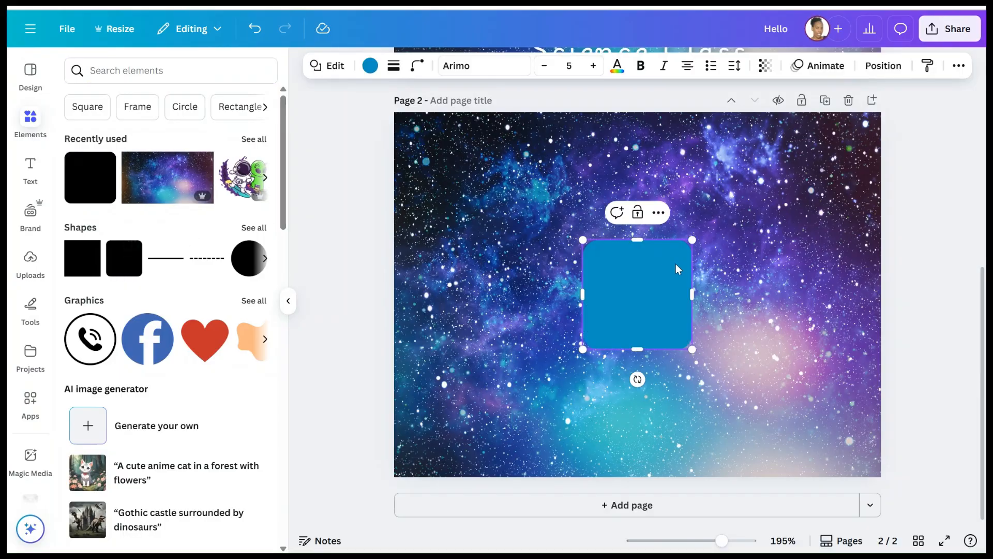
pyautogui.moveTo(695, 289); pyautogui.dragTo(838, 293)
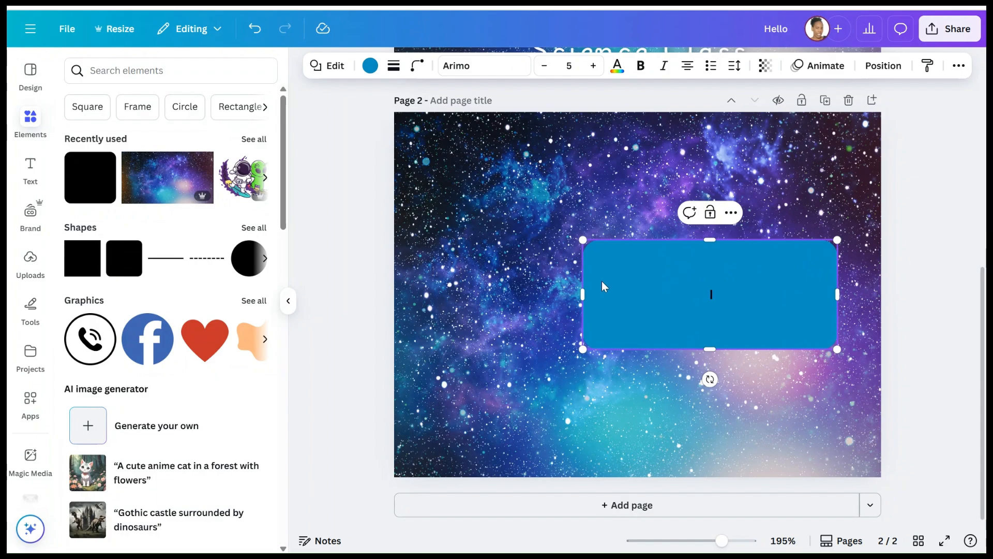
pyautogui.moveTo(583, 282); pyautogui.dragTo(484, 283)
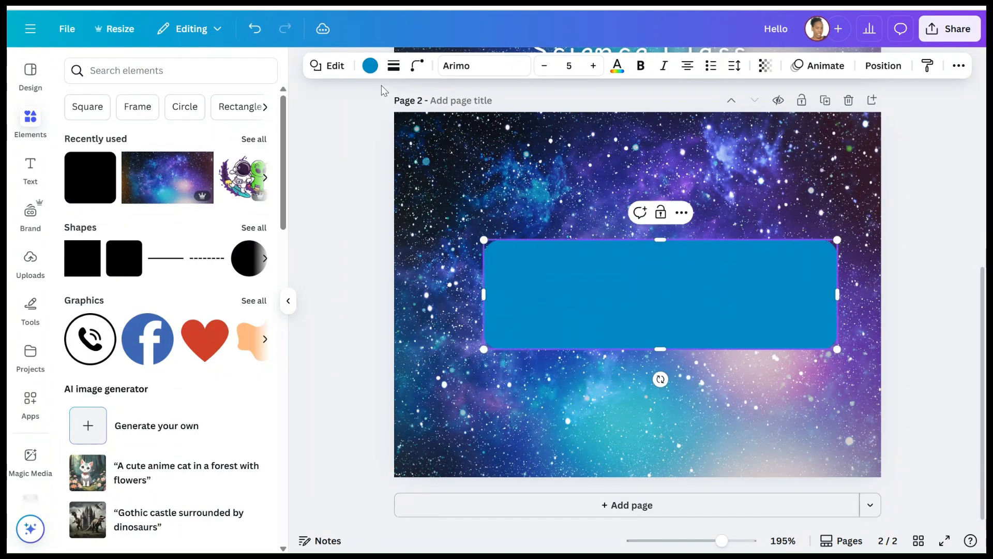
# - Adjust the rectangle's border and corner rounding, and fill it white
pyautogui.click(393, 72)
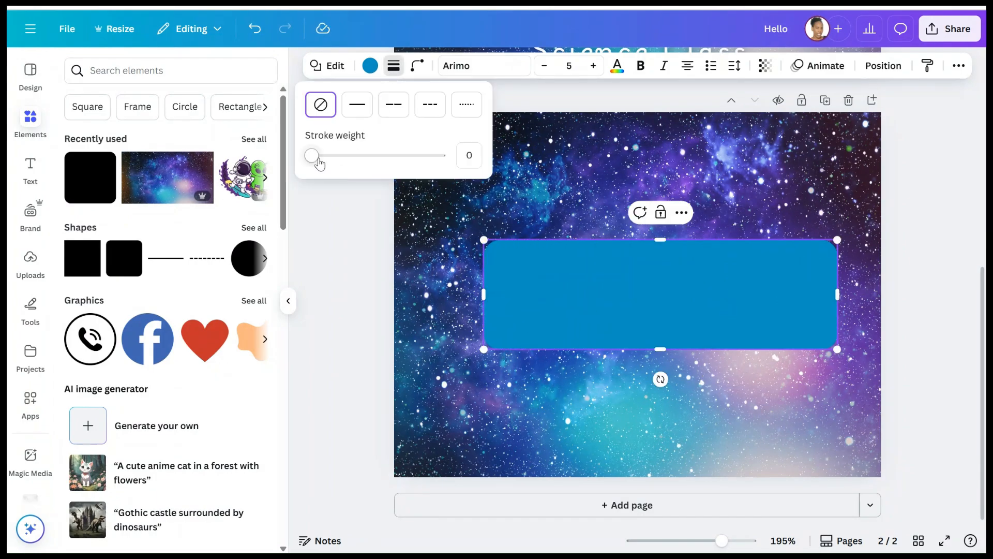
pyautogui.moveTo(313, 156)
pyautogui.mouseDown()
pyautogui.moveTo(336, 157)
pyautogui.moveTo(305, 151)
pyautogui.mouseUp()
pyautogui.click(417, 65)
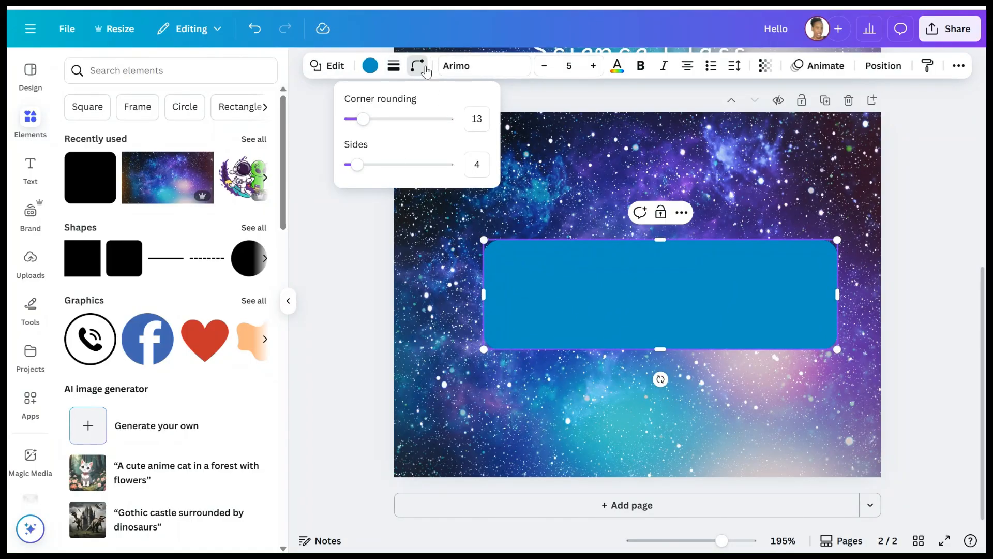
pyautogui.click(369, 67)
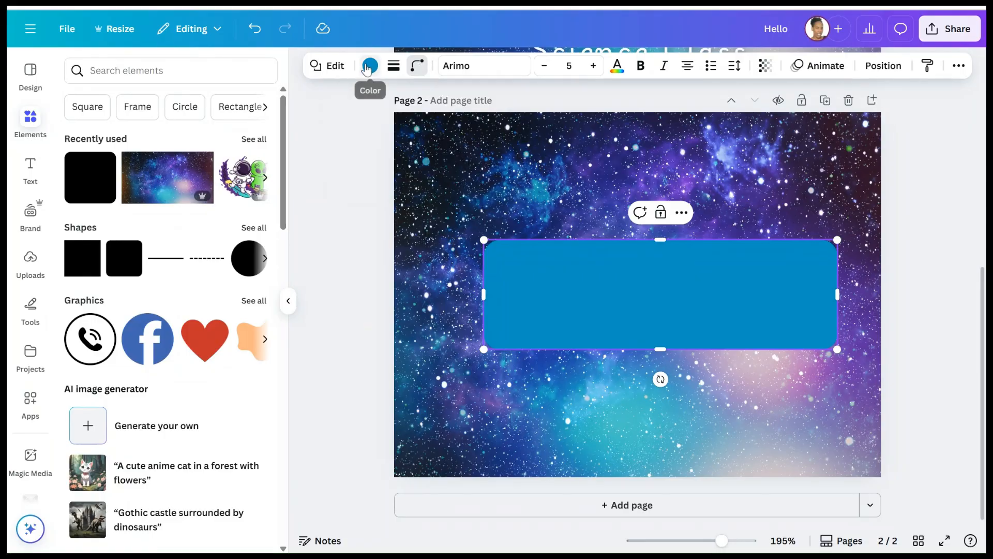
pyautogui.click(164, 300)
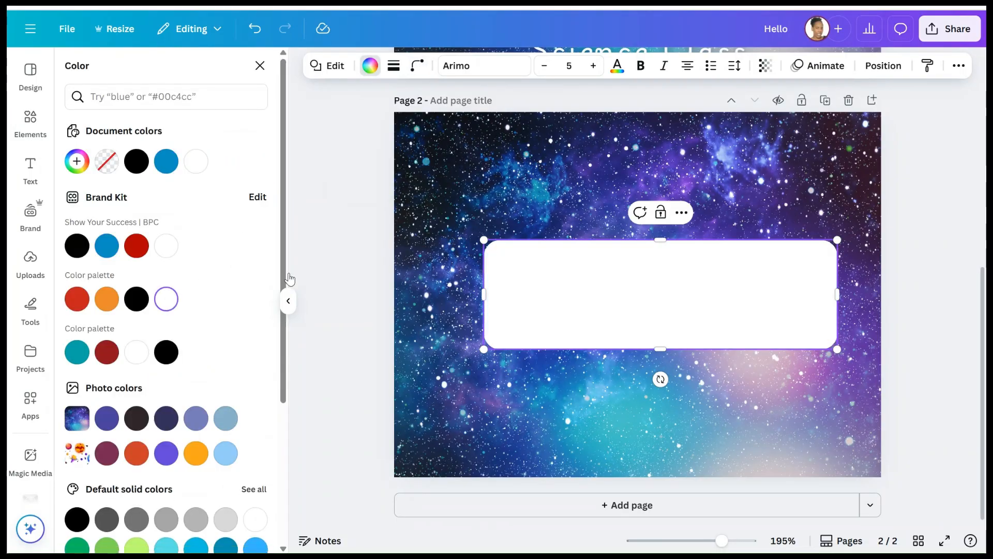
# - Resize the white rectangle into a large card centred on page 2
pyautogui.moveTo(836, 291)
pyautogui.mouseDown()
pyautogui.moveTo(795, 283)
pyautogui.moveTo(835, 290)
pyautogui.mouseUp()
pyautogui.moveTo(666, 241); pyautogui.dragTo(659, 162)
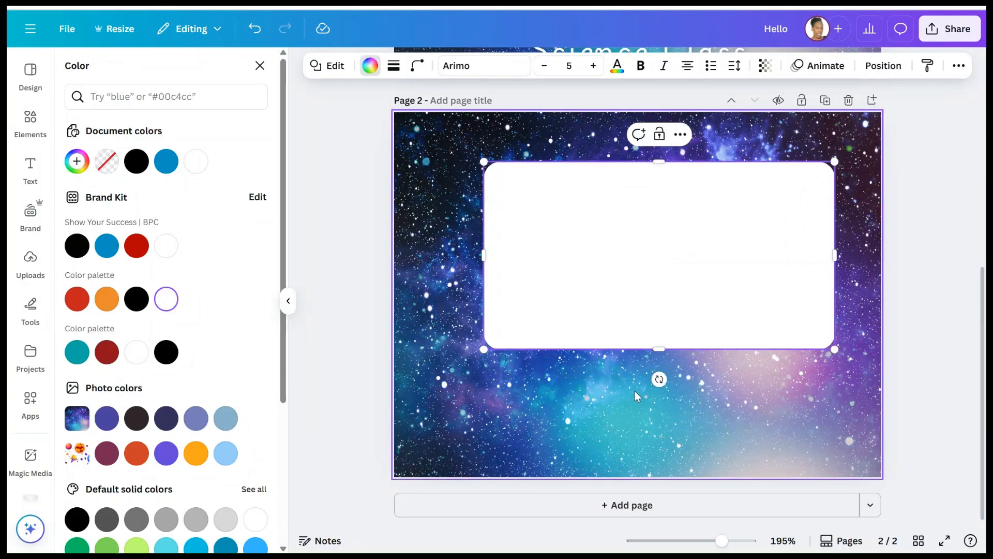
pyautogui.moveTo(658, 349); pyautogui.dragTo(647, 450)
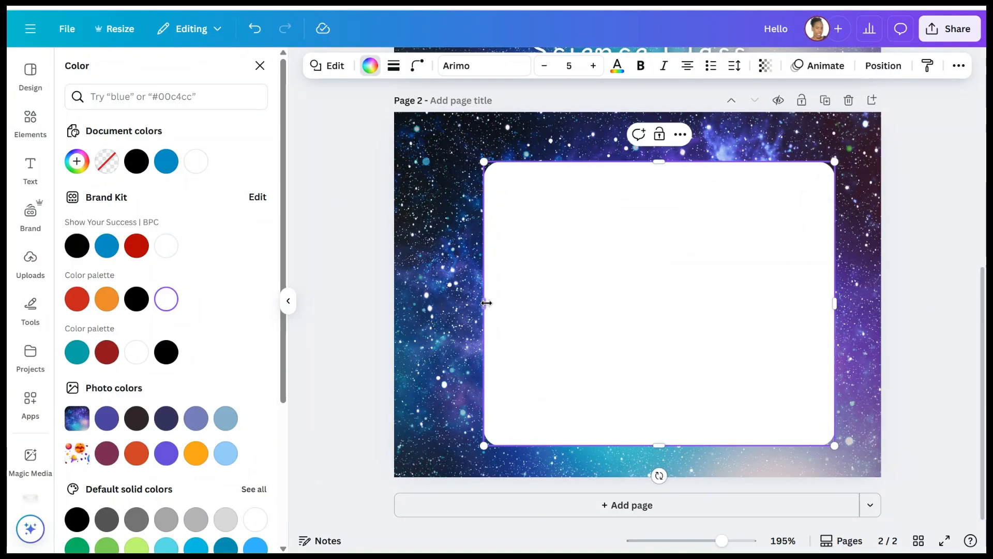
pyautogui.moveTo(486, 301); pyautogui.dragTo(432, 279)
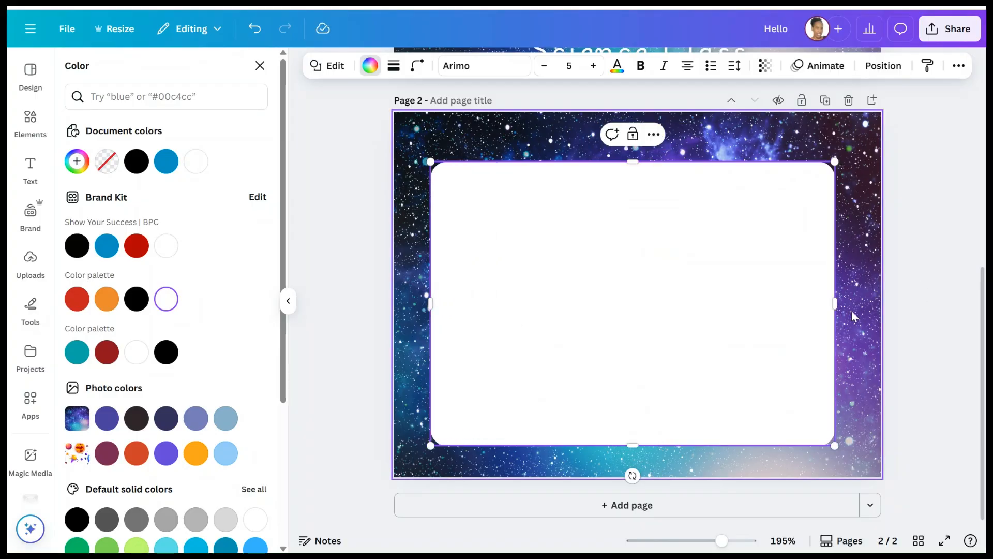
pyautogui.moveTo(837, 301); pyautogui.dragTo(842, 300)
pyautogui.scroll(7, 712, 297)
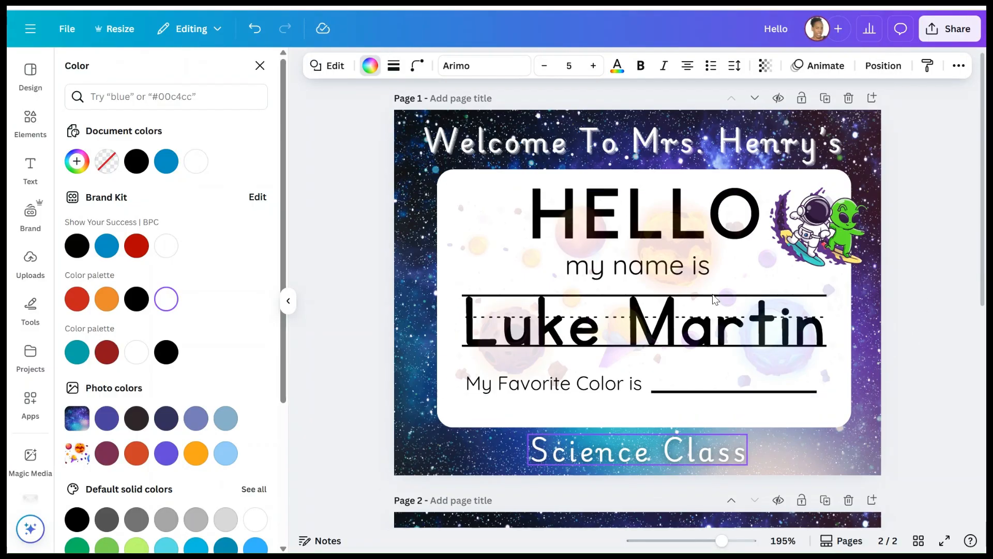
pyautogui.scroll(-5, 713, 294)
pyautogui.scroll(-3, 678, 418)
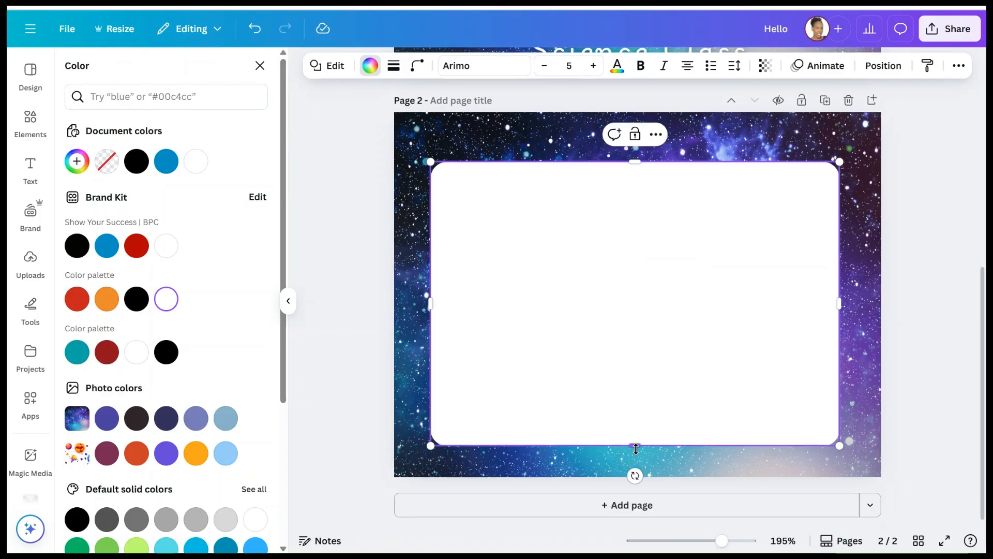
pyautogui.moveTo(634, 443); pyautogui.dragTo(631, 432)
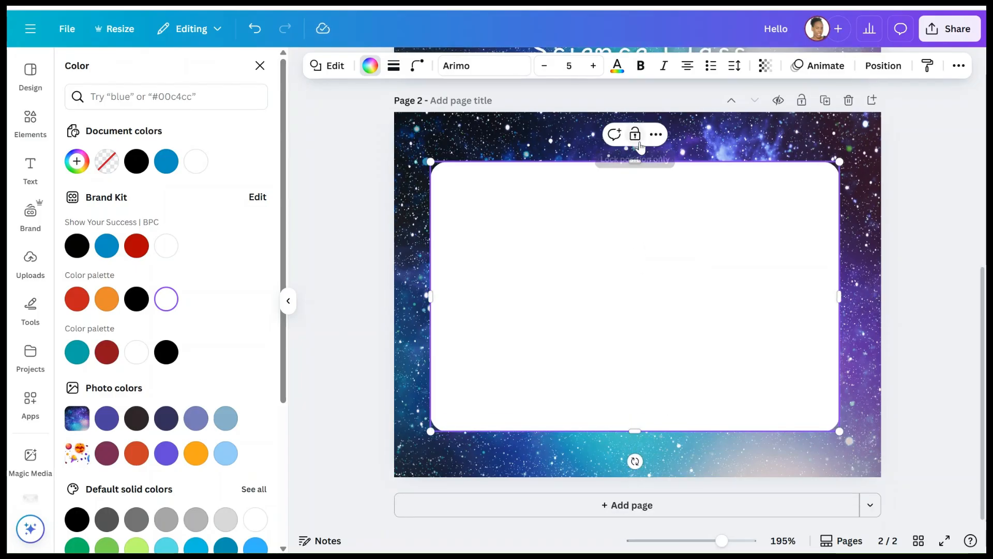
pyautogui.moveTo(636, 164); pyautogui.dragTo(641, 178)
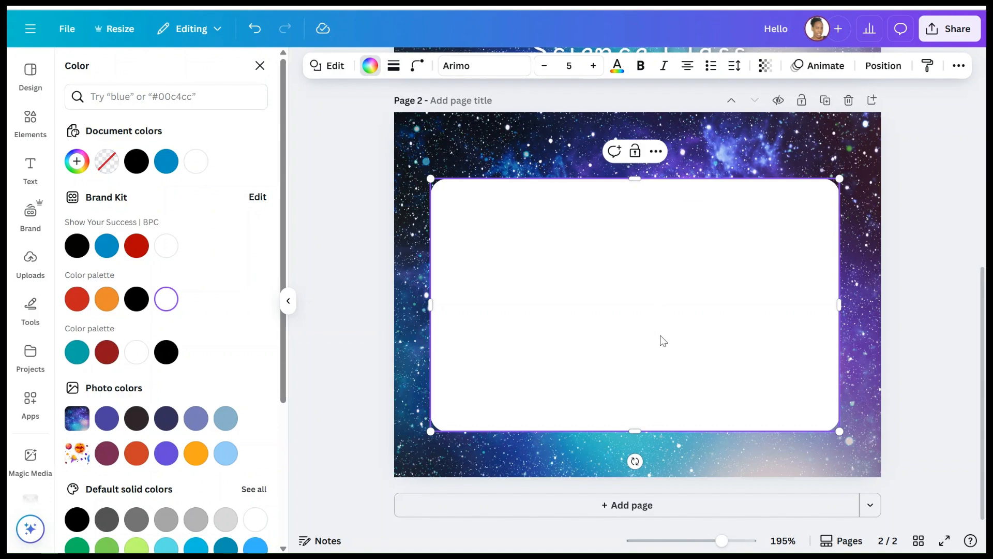
pyautogui.moveTo(663, 340)
pyautogui.mouseDown()
pyautogui.moveTo(659, 328)
pyautogui.moveTo(672, 335)
pyautogui.mouseUp()
pyautogui.scroll(5, 672, 336)
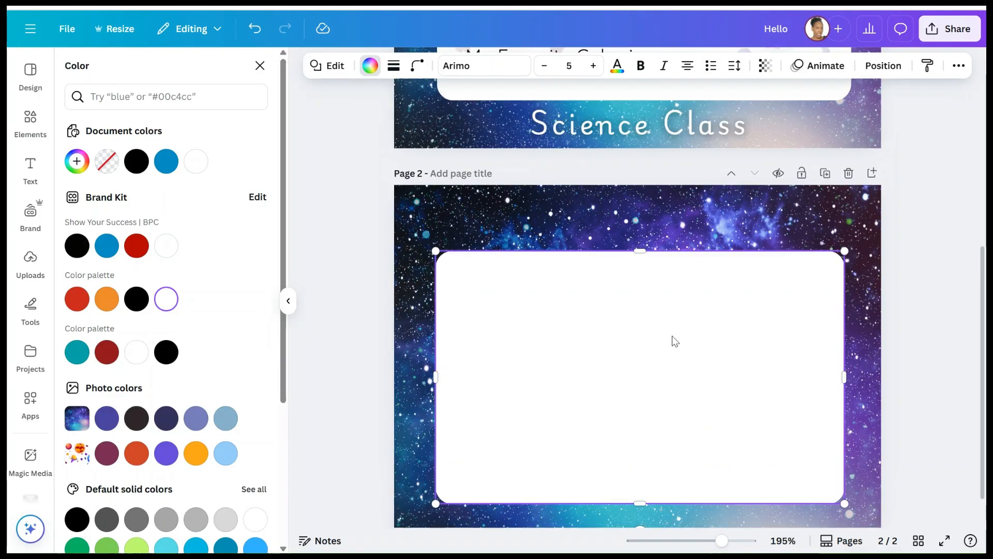
# - Ungroup the page 1 name tag and copy its white card
pyautogui.click(653, 138)
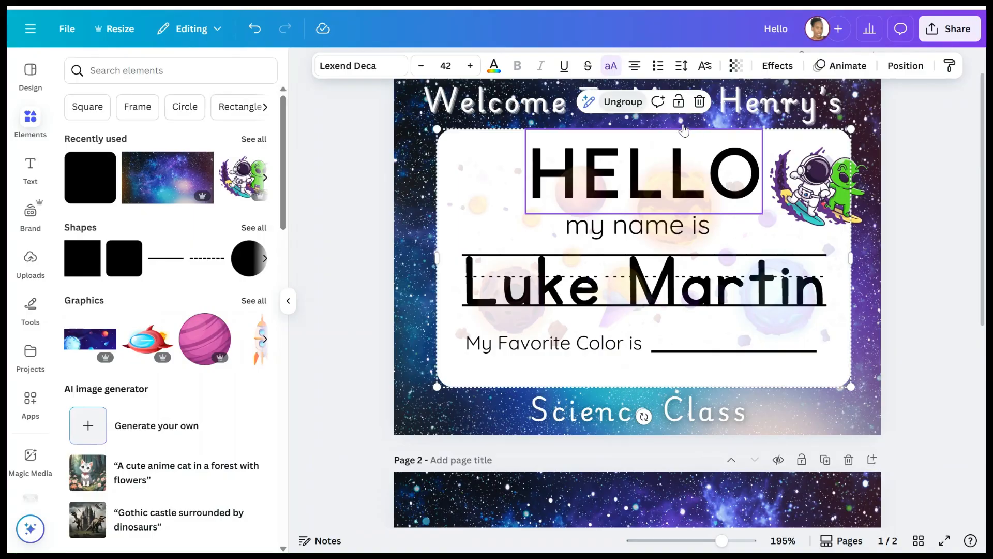
pyautogui.click(624, 101)
pyautogui.press('Escape')
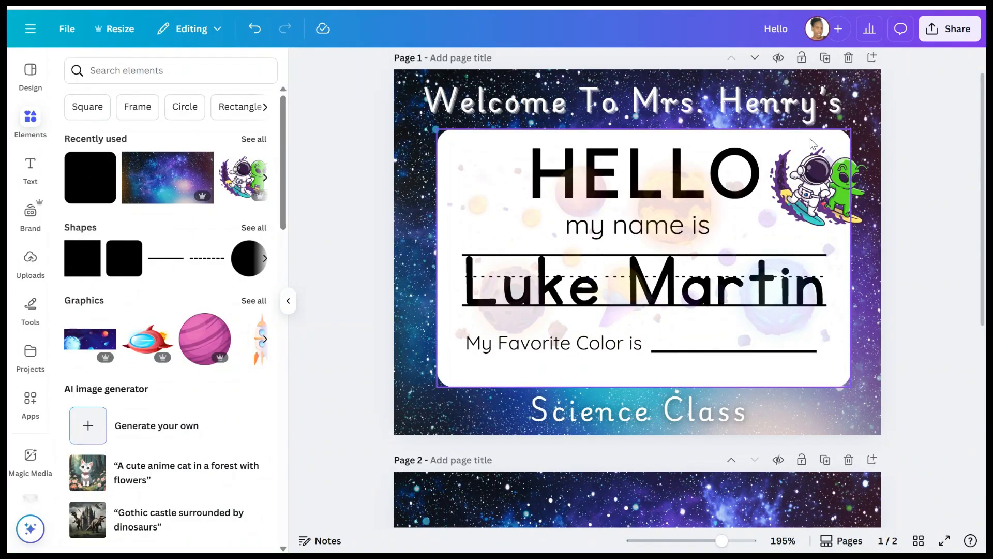
pyautogui.click(814, 144)
pyautogui.rightClick(826, 147)
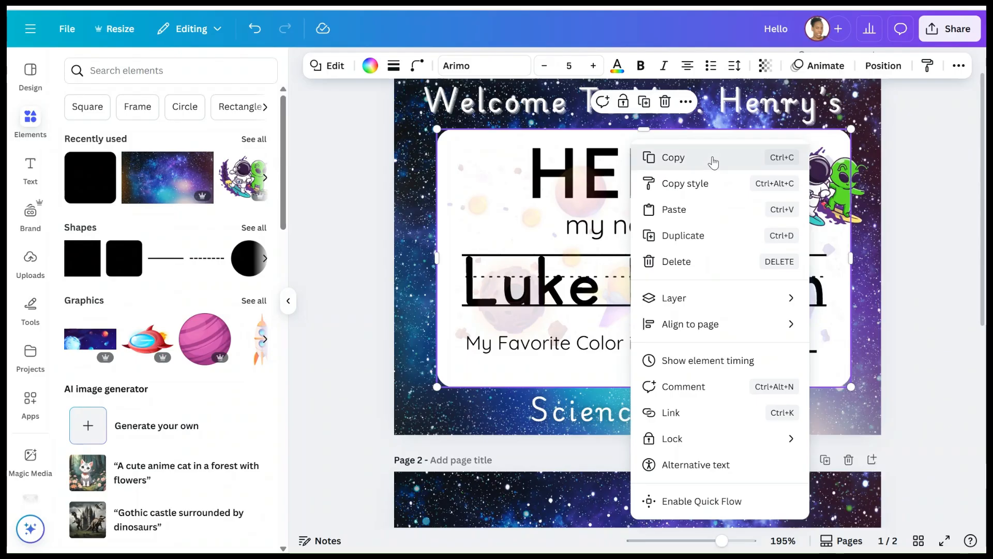
pyautogui.click(714, 158)
# - Delete page 2's white card and paste the copied page 1 card in its place
pyautogui.scroll(-6, 645, 262)
pyautogui.click(630, 216)
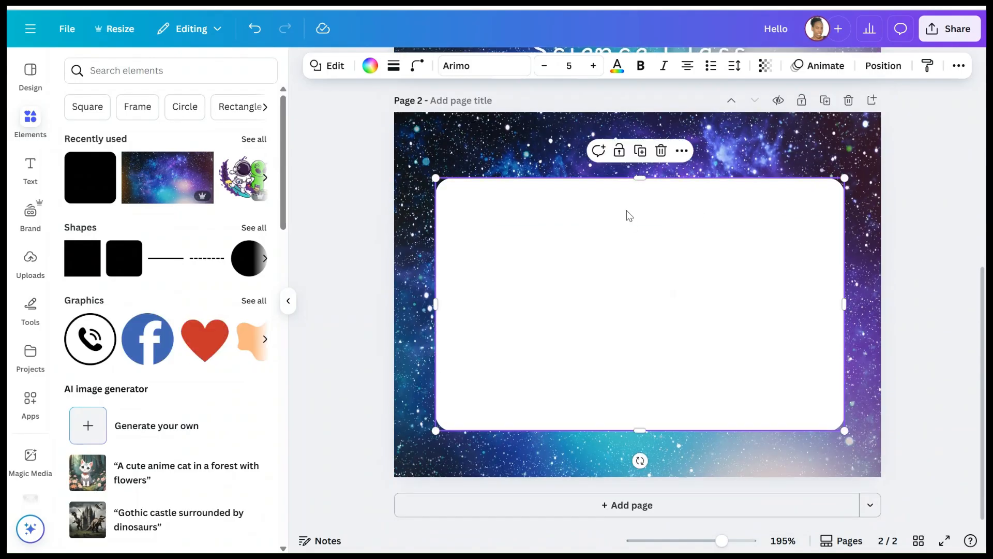
pyautogui.moveTo(646, 173); pyautogui.dragTo(647, 176)
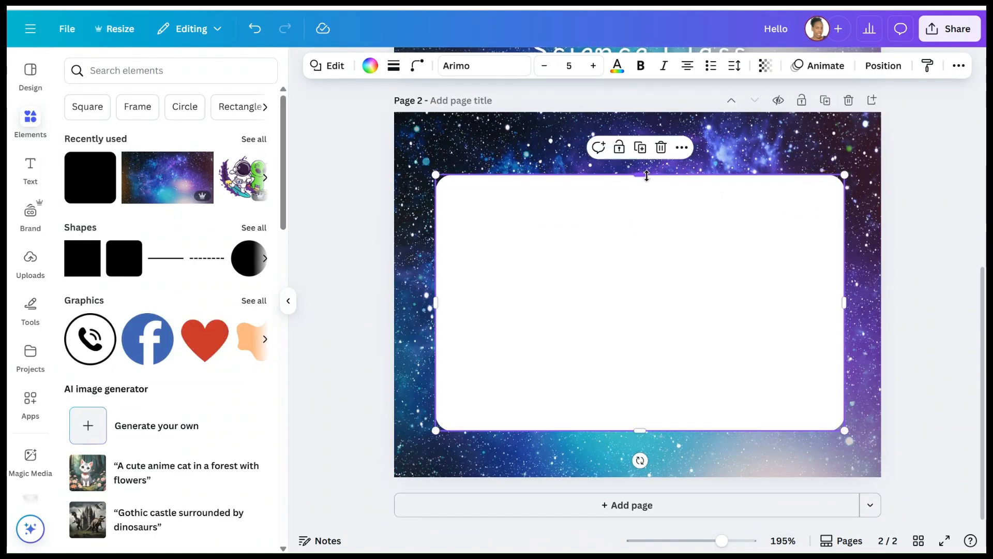
pyautogui.click(660, 147)
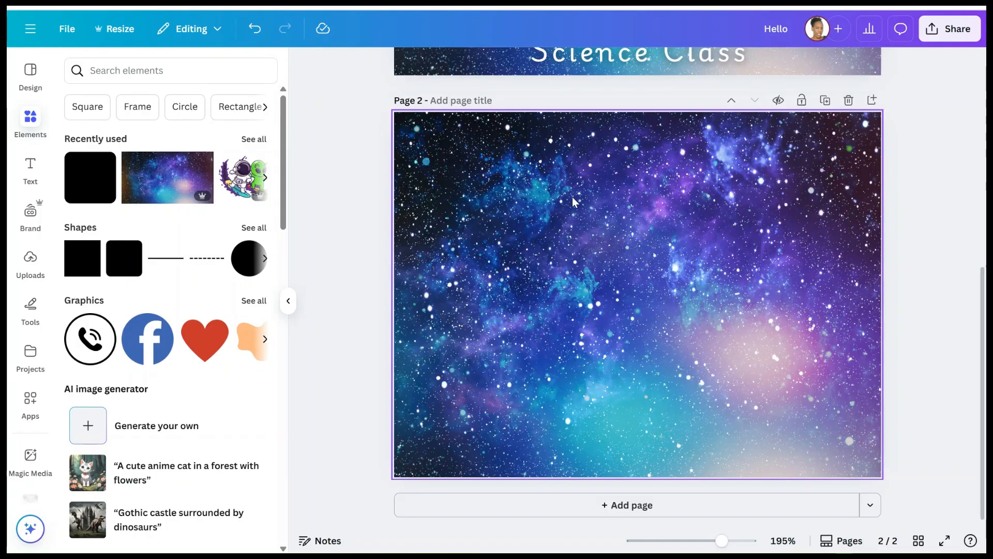
pyautogui.rightClick(606, 237)
pyautogui.click(600, 266)
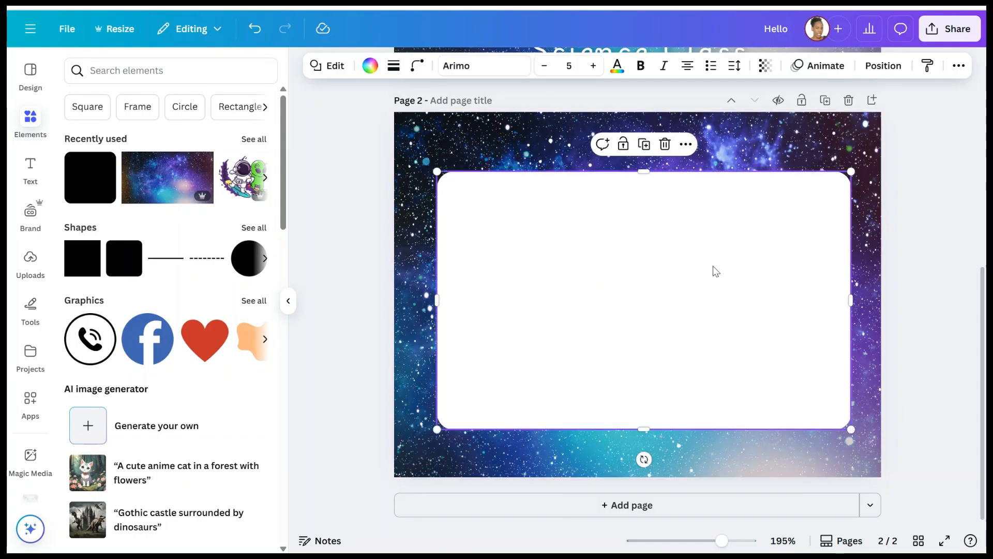
# - Check the pasted card on page 2, then select the HELLO text on page 1
pyautogui.click(964, 160)
pyautogui.scroll(1, 696, 250)
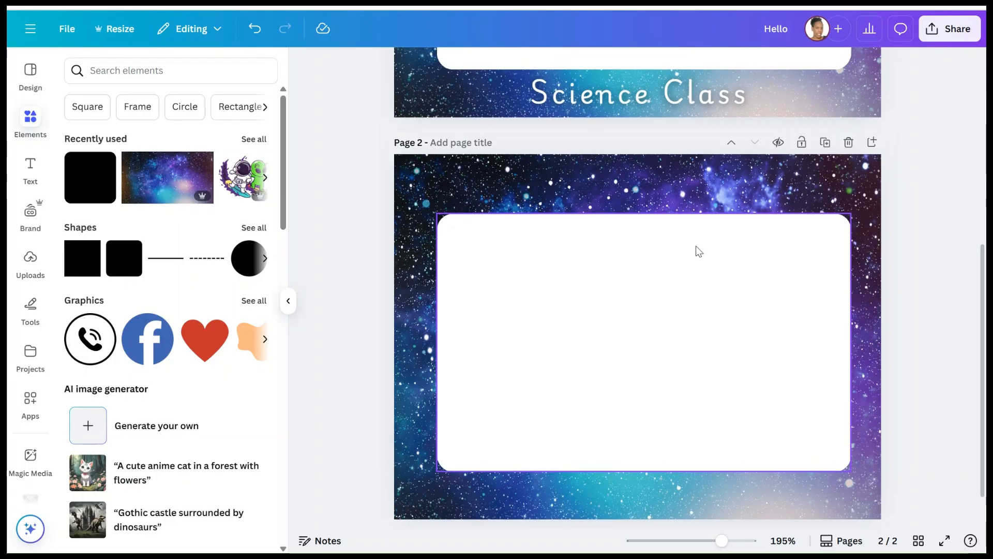
pyautogui.click(663, 312)
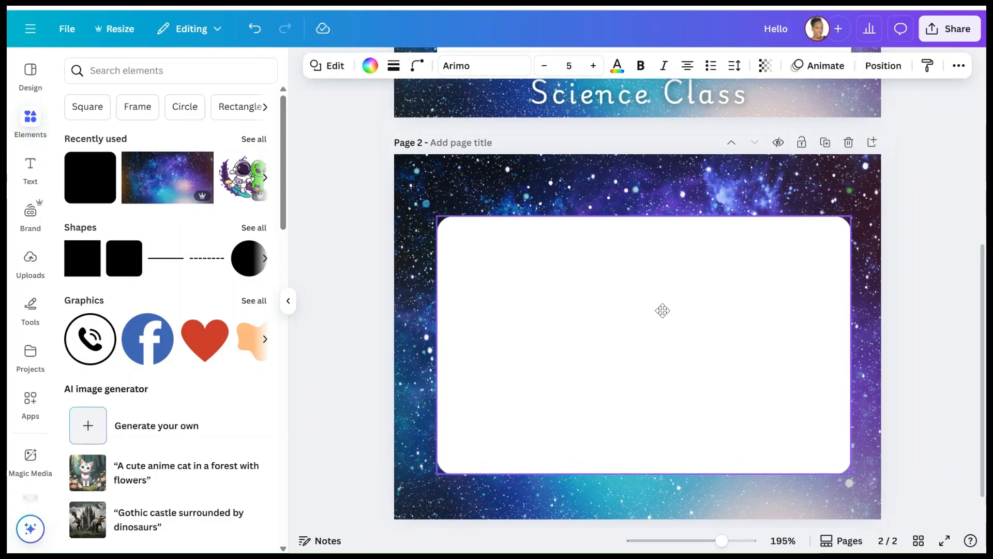
pyautogui.click(666, 313)
pyautogui.scroll(5, 665, 313)
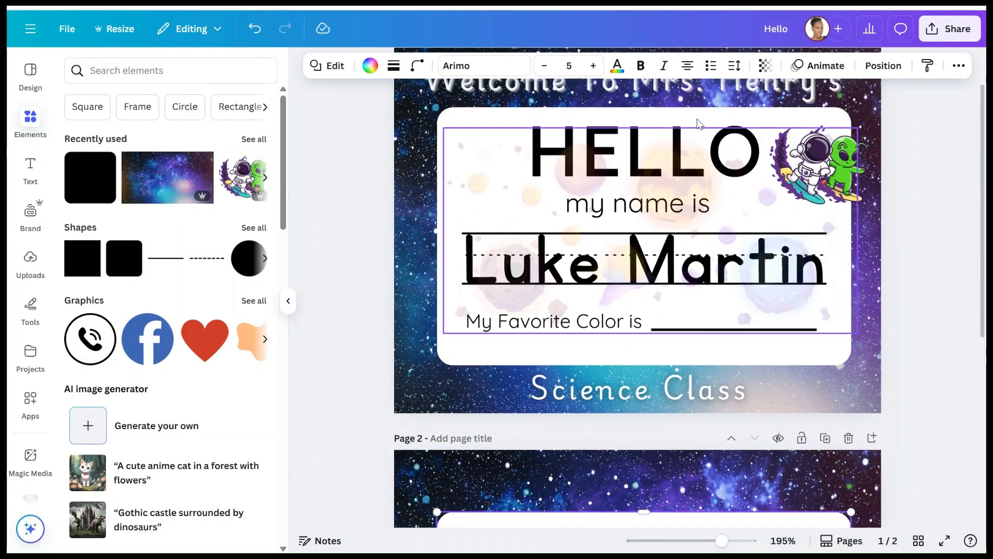
pyautogui.click(687, 171)
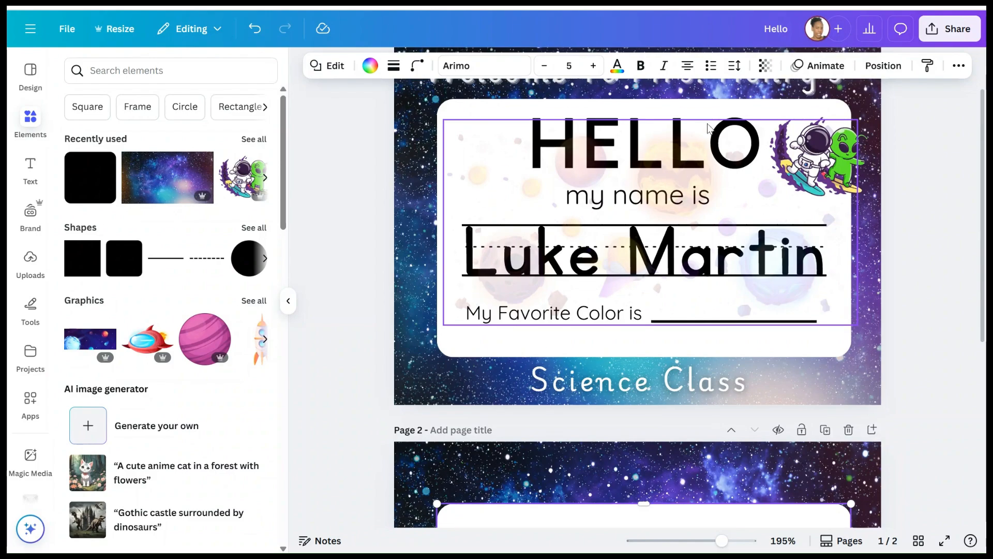
pyautogui.click(709, 128)
# - Add a title text box reading 'Hello' near the top of page 2's card
pyautogui.scroll(-6, 693, 120)
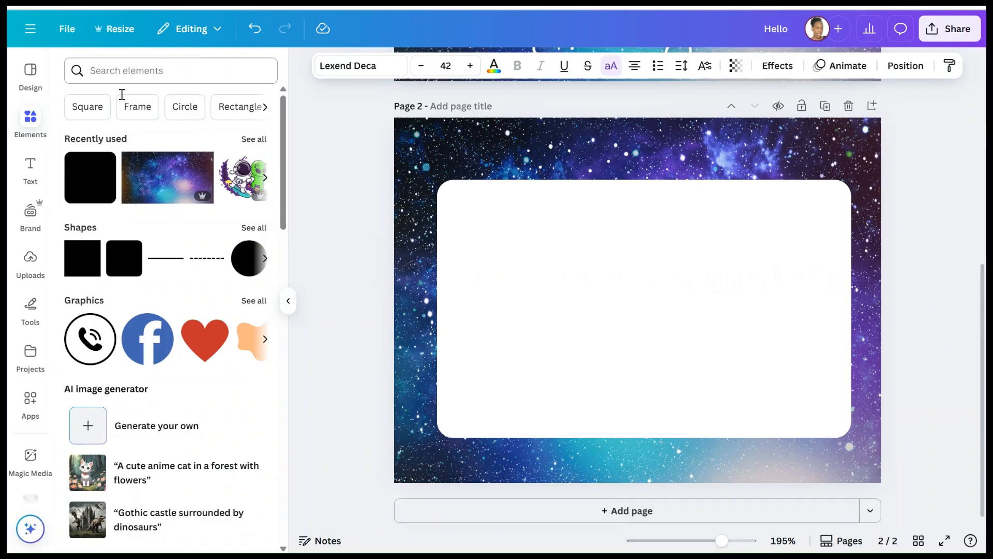
pyautogui.click(32, 169)
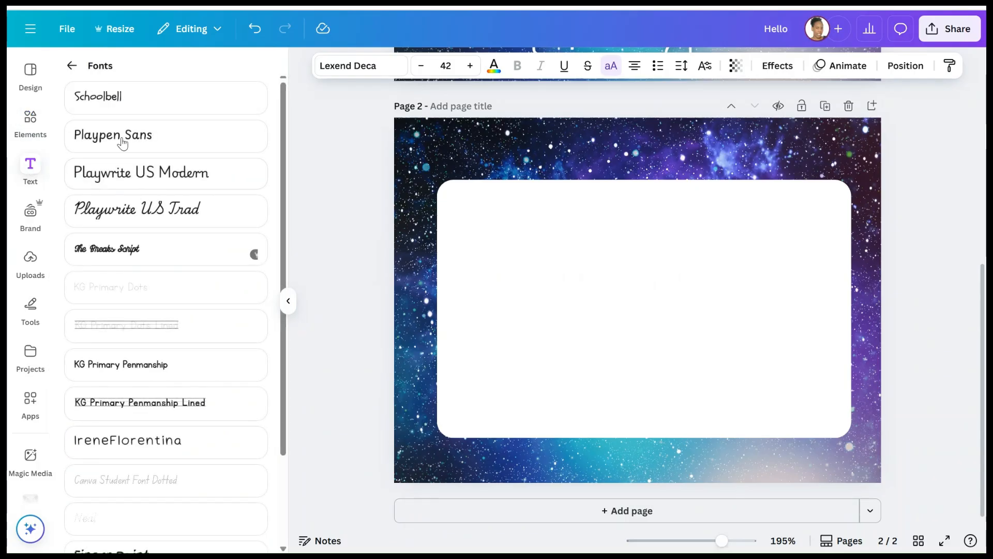
pyautogui.click(71, 67)
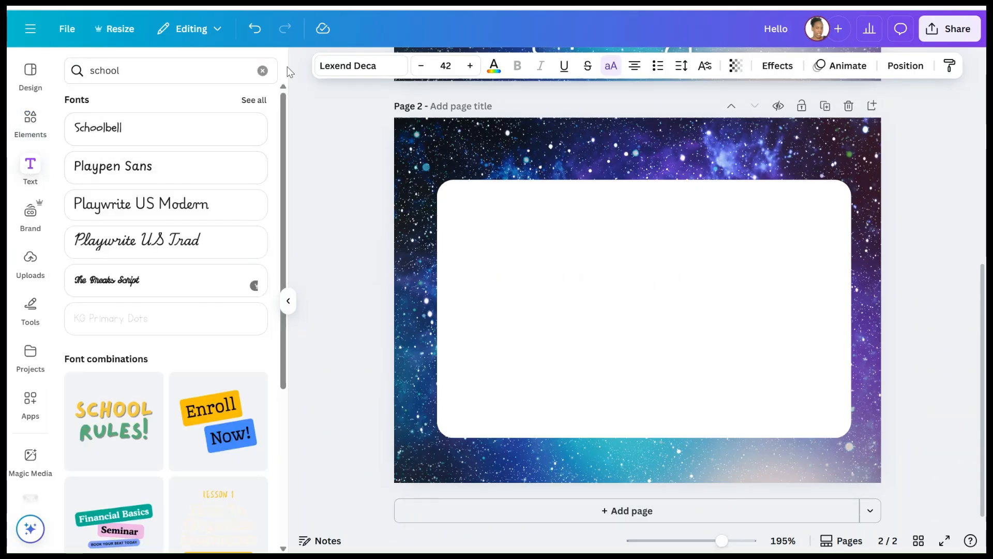
pyautogui.click(262, 71)
pyautogui.click(122, 208)
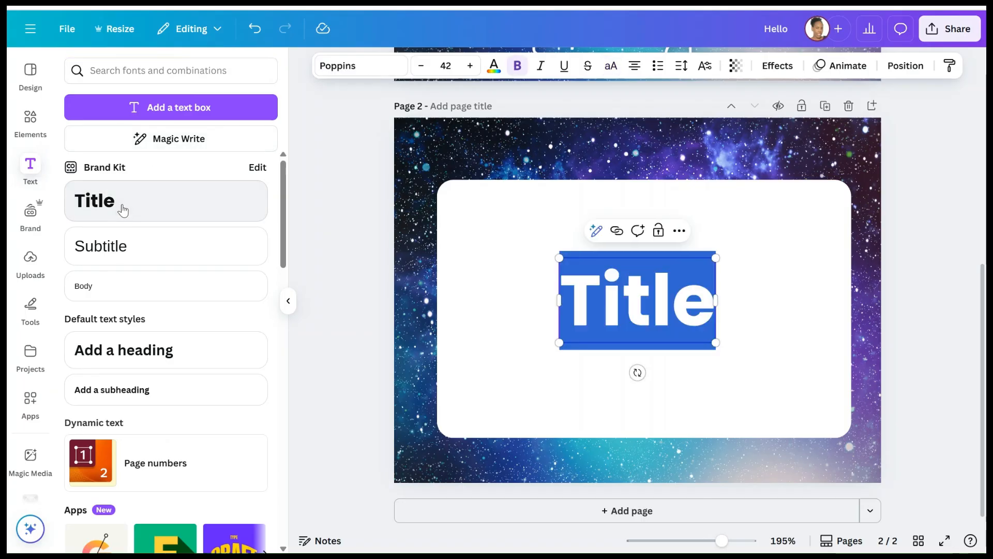
pyautogui.press('BackSpace')
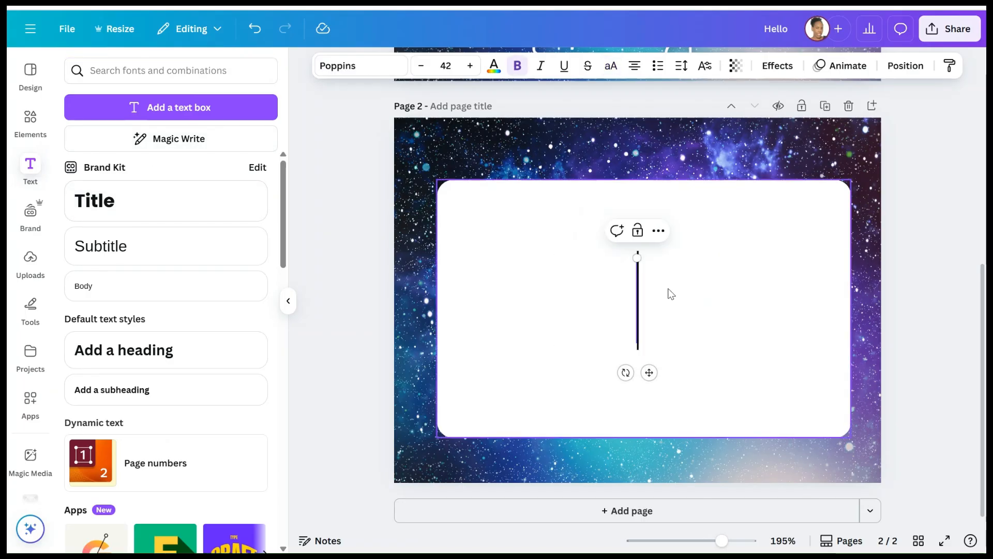
pyautogui.write('Hello')
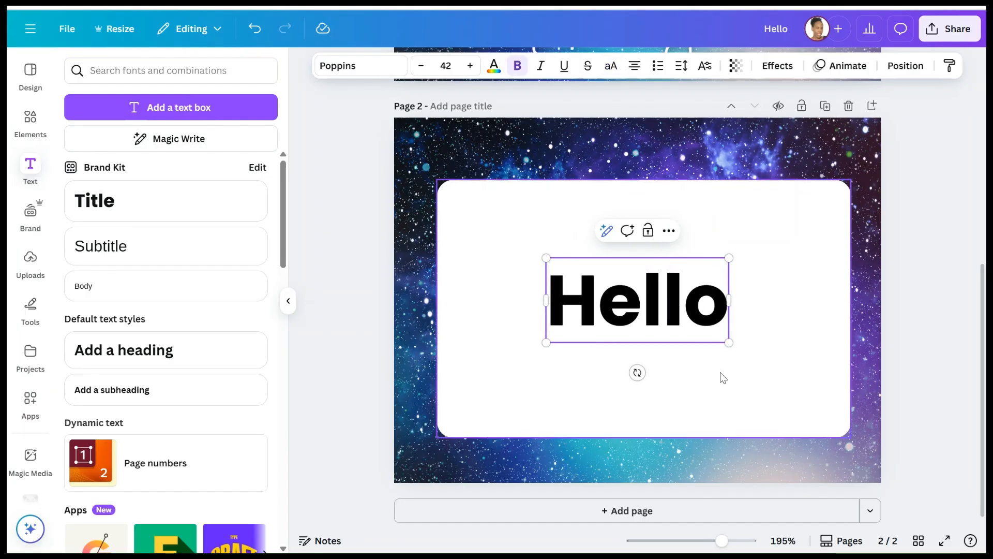
pyautogui.moveTo(664, 312); pyautogui.dragTo(671, 247)
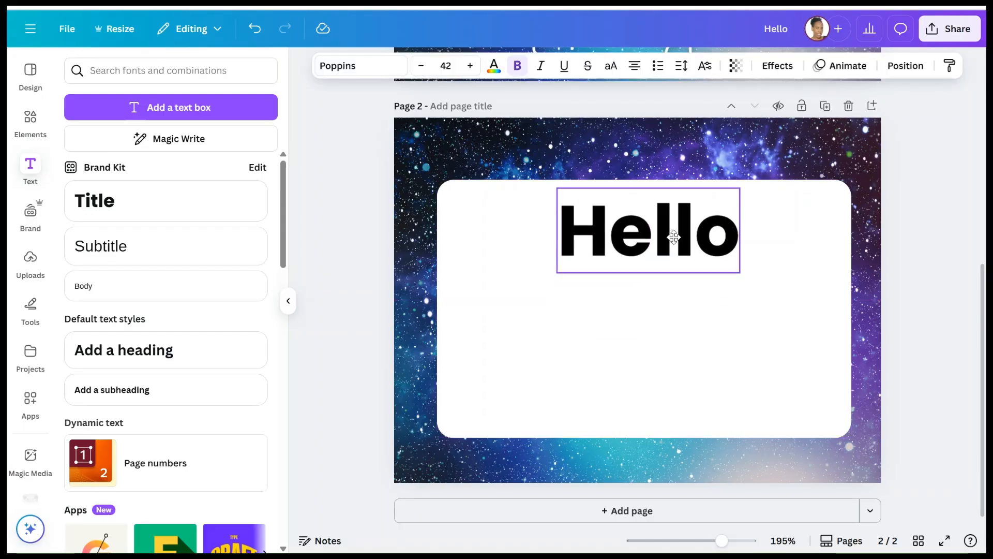
# - Set Hello in Lexend Deca and make it all uppercase
pyautogui.click(359, 68)
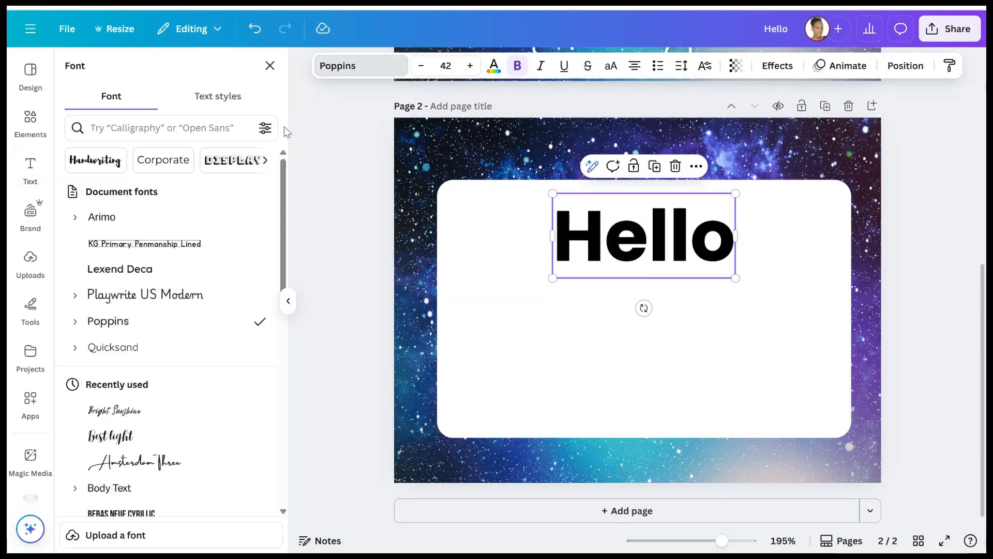
pyautogui.click(139, 275)
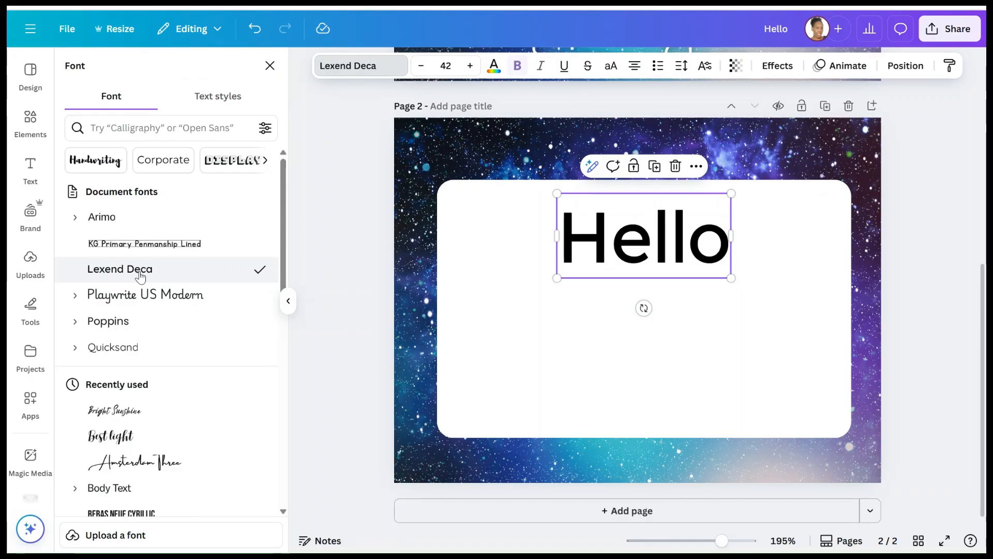
pyautogui.scroll(5, 710, 265)
pyautogui.scroll(-4, 710, 266)
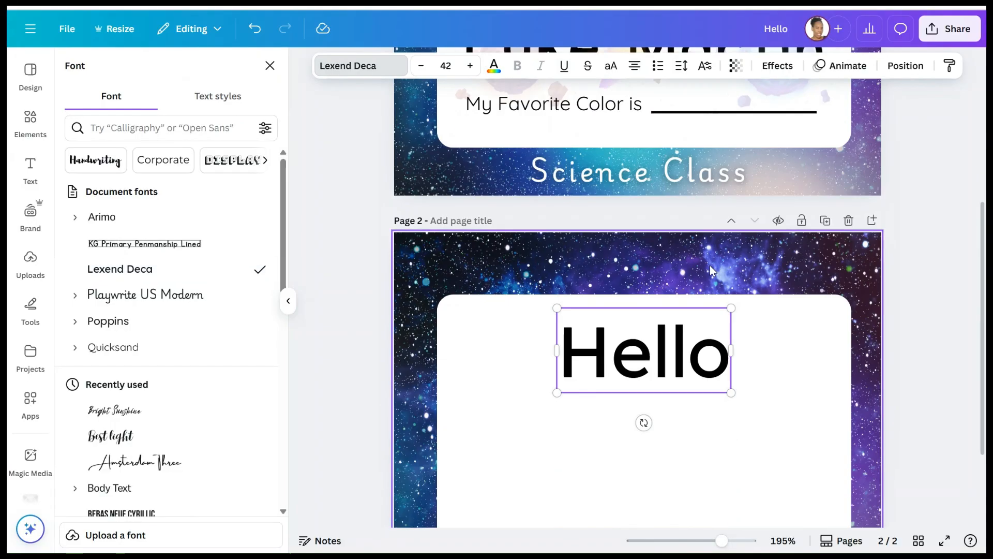
pyautogui.moveTo(725, 358); pyautogui.dragTo(560, 357)
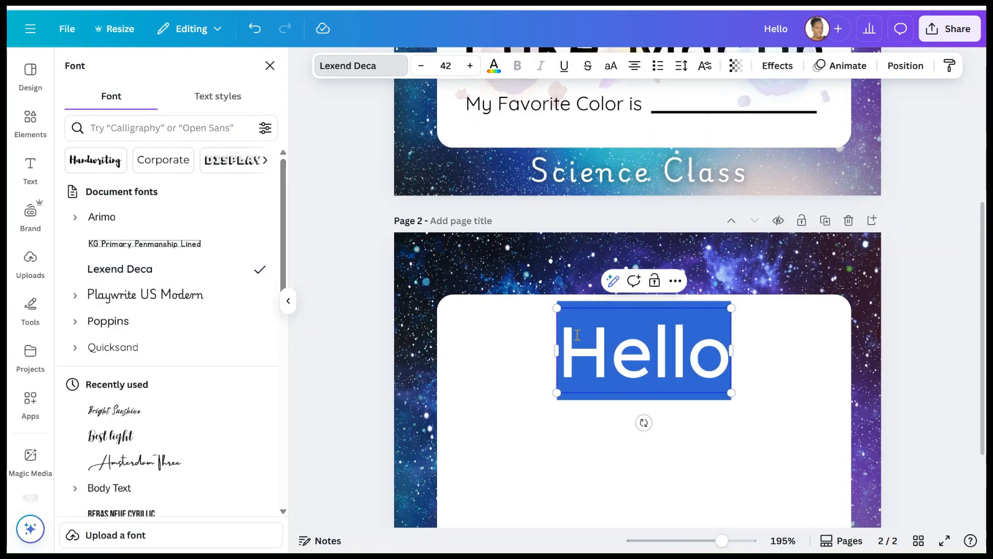
pyautogui.click(614, 65)
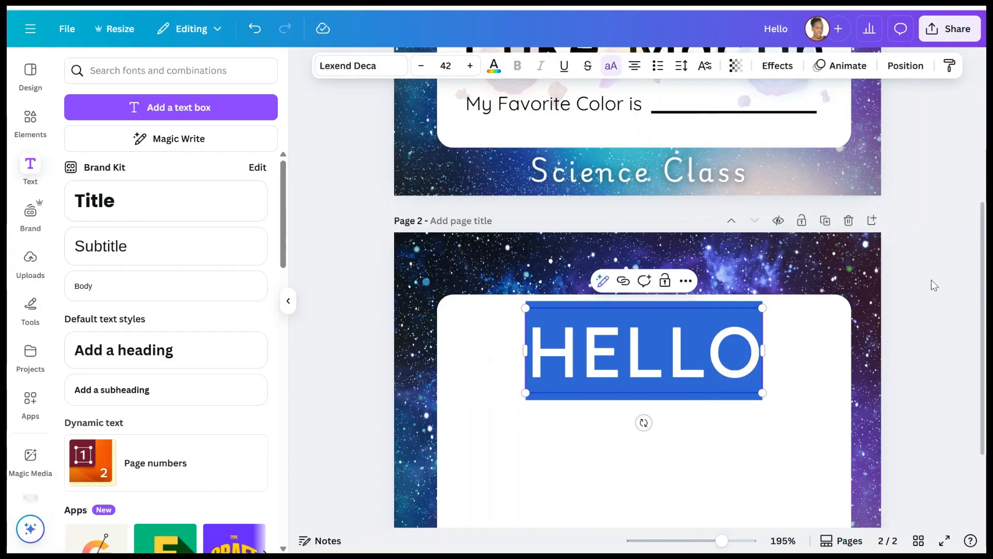
# - Centre the HELLO heading at the top of the white card
pyautogui.click(932, 285)
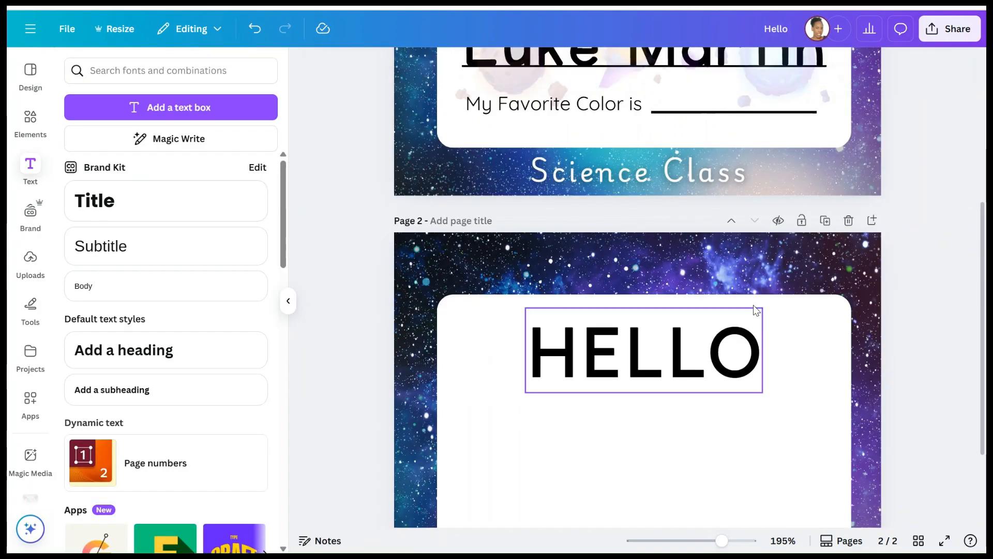
pyautogui.scroll(-2, 725, 308)
pyautogui.moveTo(677, 277); pyautogui.dragTo(677, 266)
pyautogui.scroll(9, 679, 266)
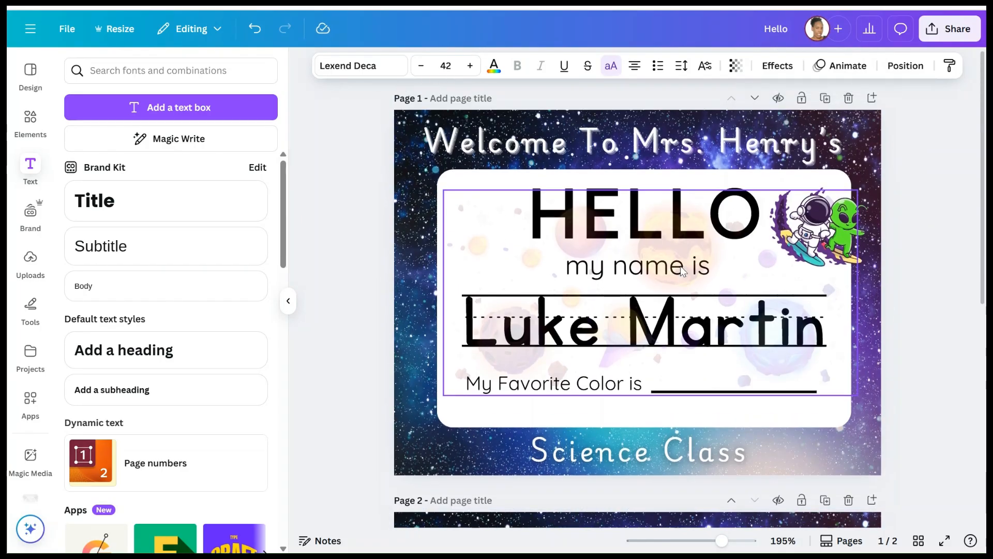
# - Check the font style of the 'my name is' line on page 1
pyautogui.click(656, 275)
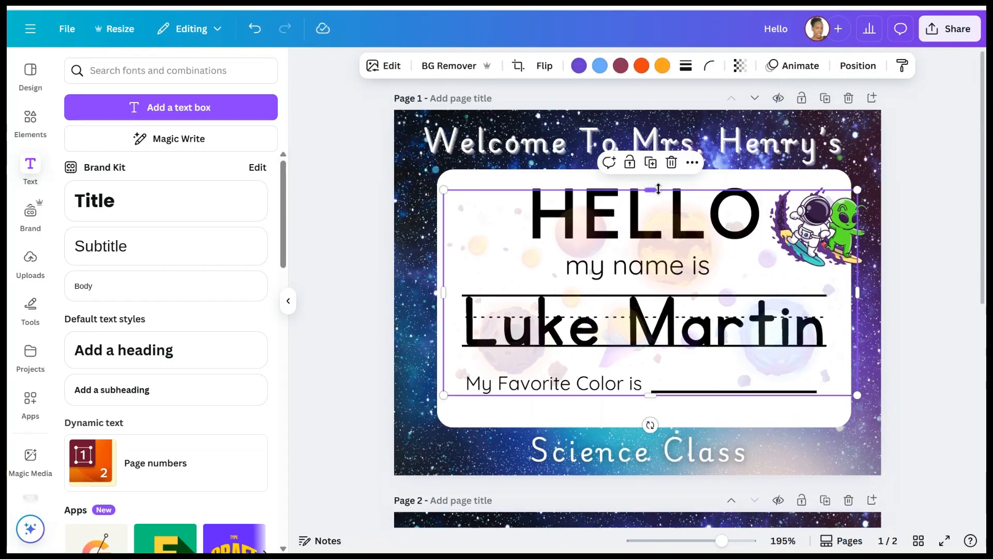
pyautogui.moveTo(658, 189); pyautogui.dragTo(655, 281)
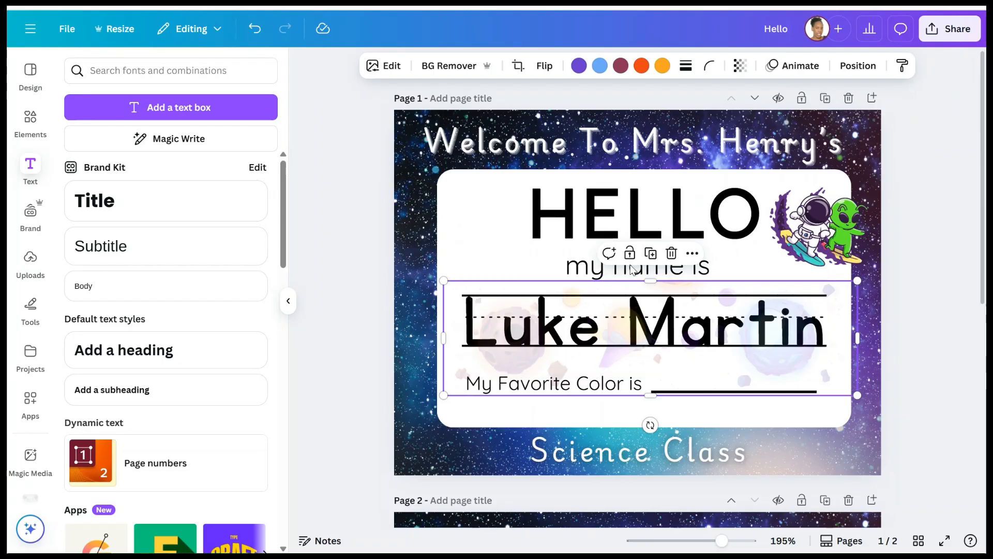
pyautogui.click(585, 270)
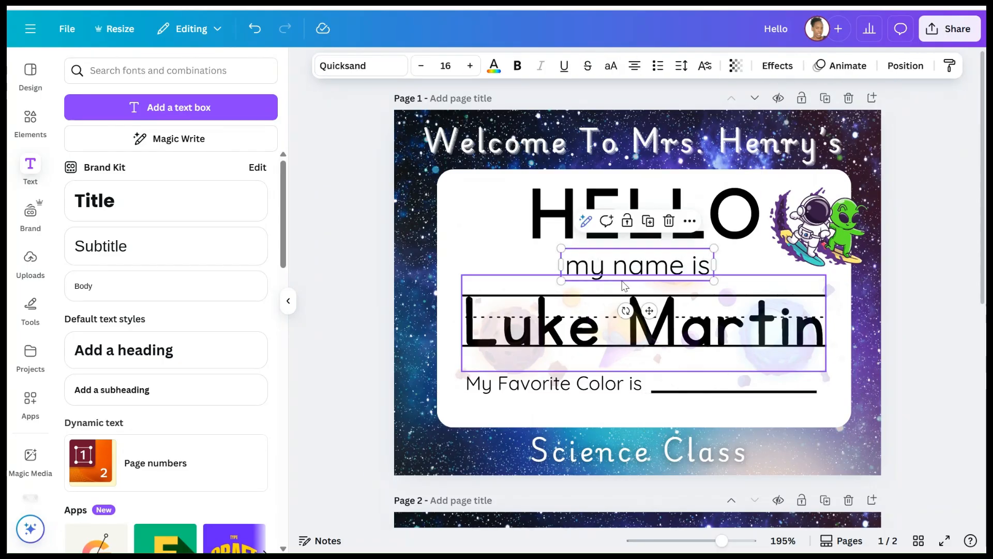
pyautogui.click(666, 301)
pyautogui.click(578, 270)
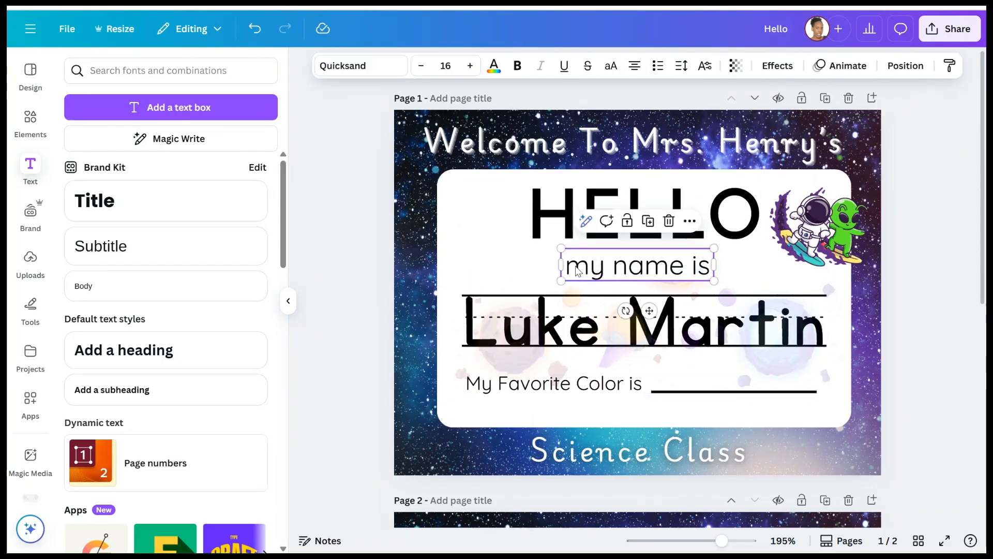
pyautogui.scroll(-8, 634, 297)
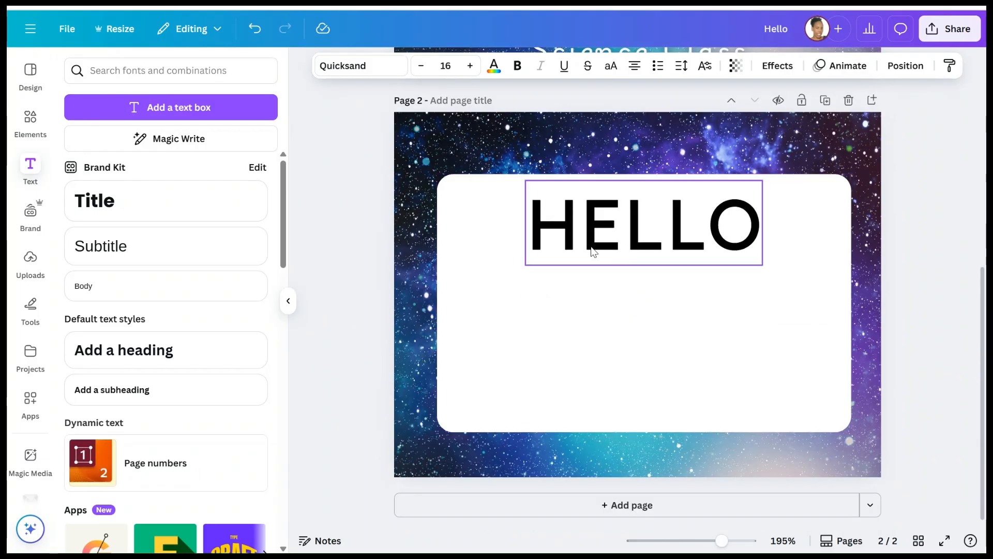
# - Add a 'my name is' subtitle in Quicksand size 16, centred under HELLO
pyautogui.click(152, 255)
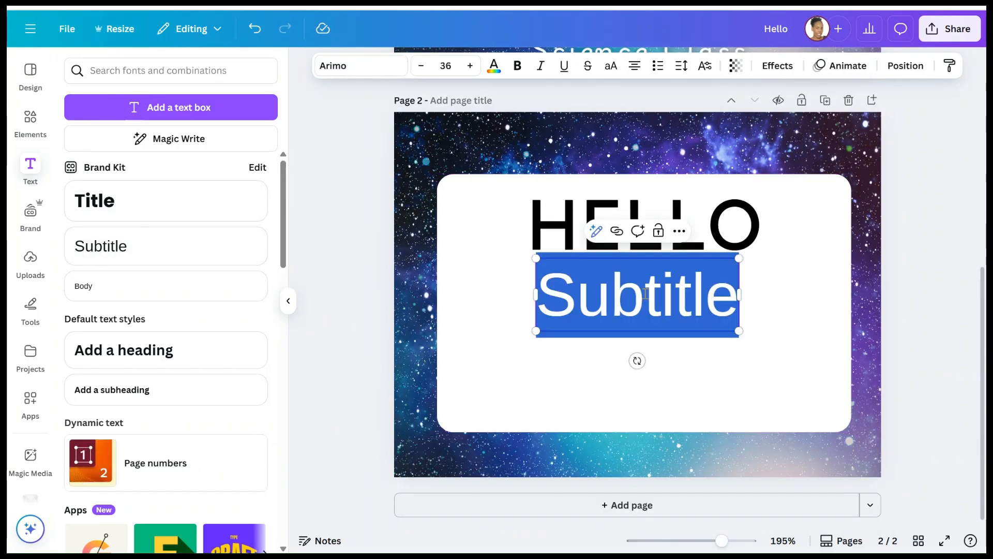
pyautogui.press('BackSpace')
pyautogui.write('my na')
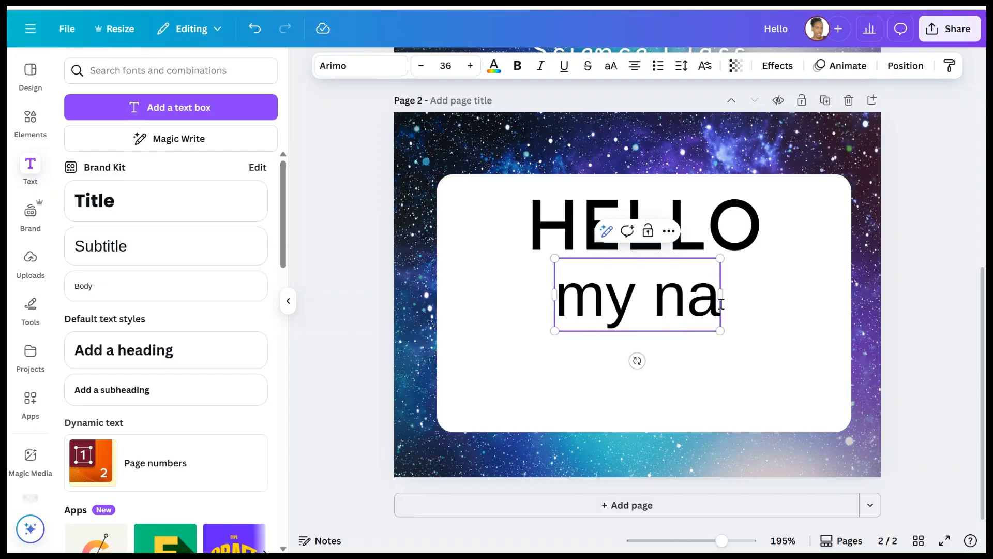
pyautogui.write('me is')
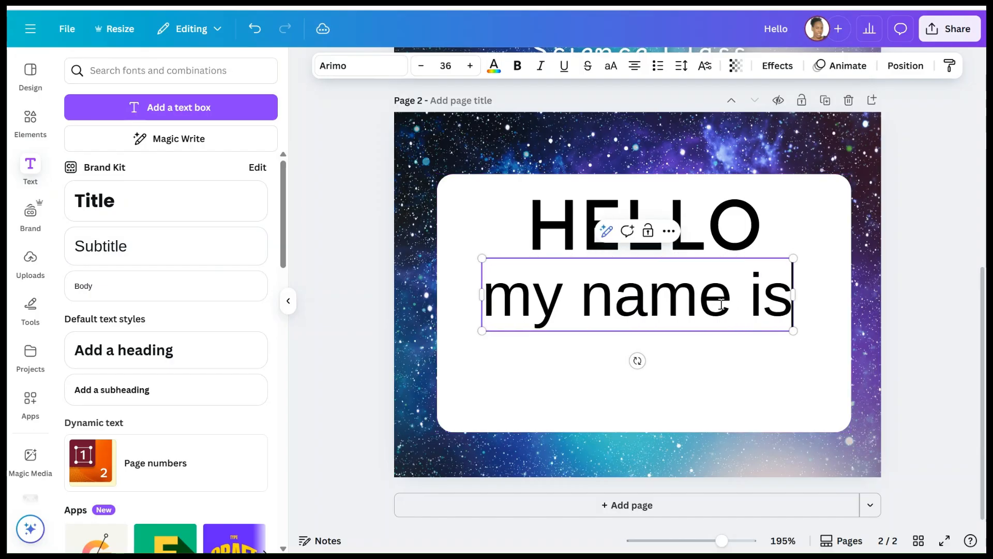
pyautogui.click(357, 68)
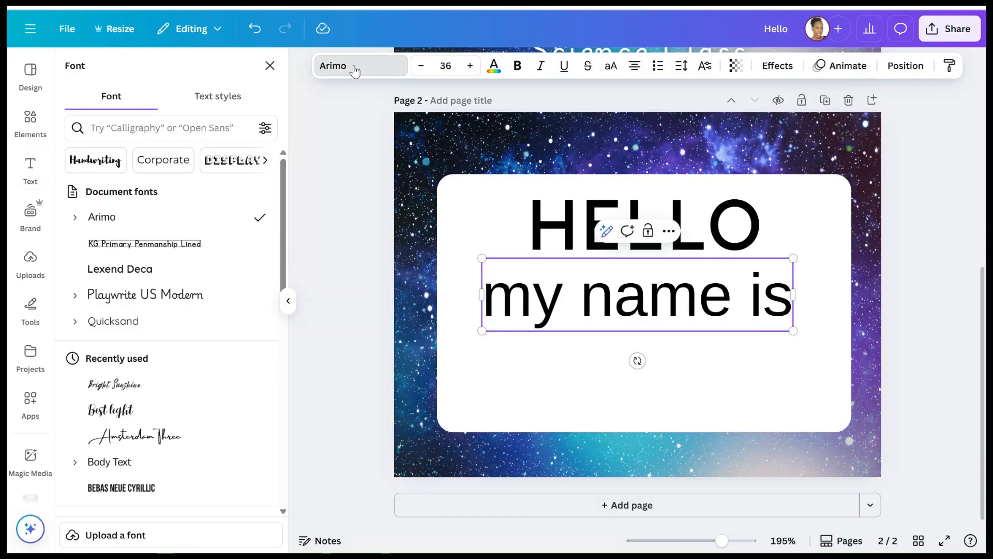
pyautogui.click(150, 318)
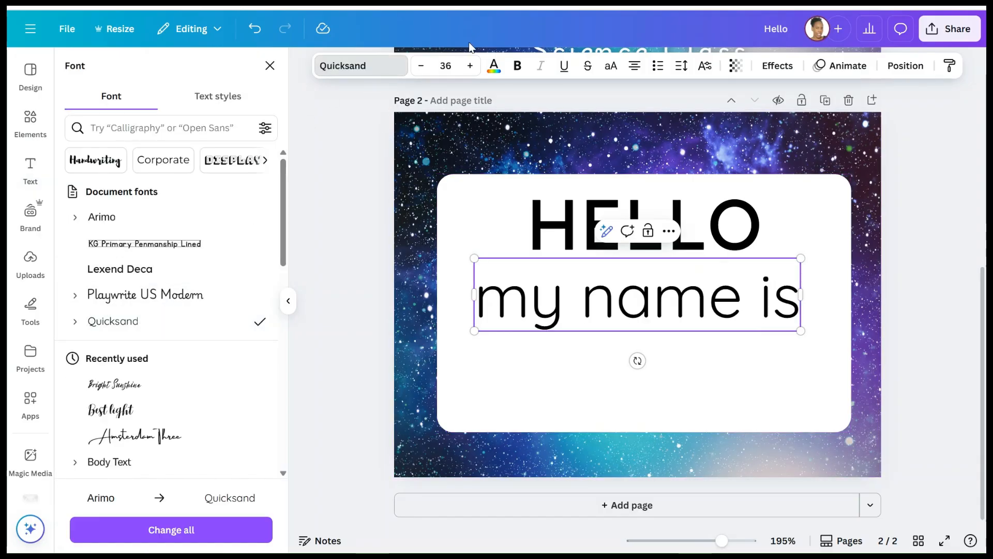
pyautogui.click(455, 68)
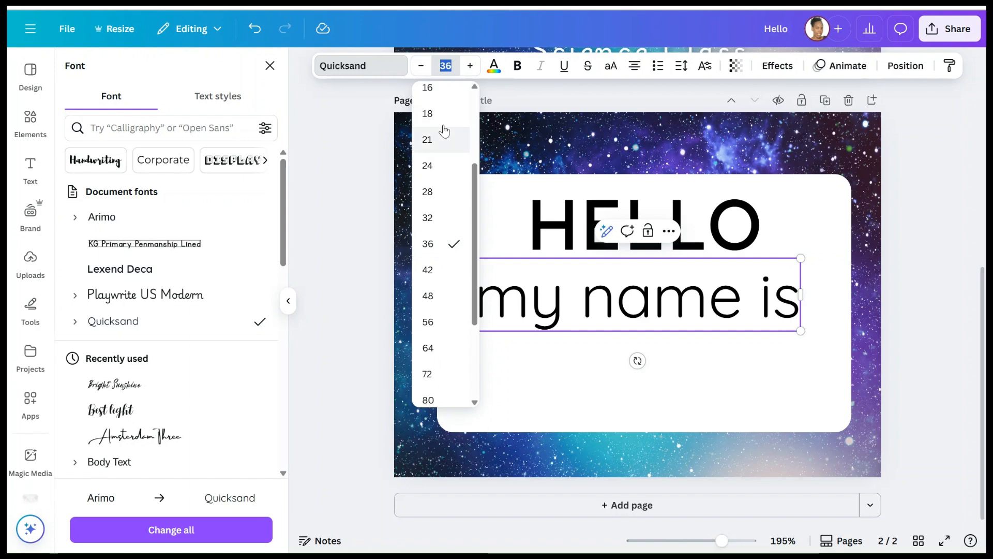
pyautogui.scroll(1, 443, 129)
pyautogui.click(438, 91)
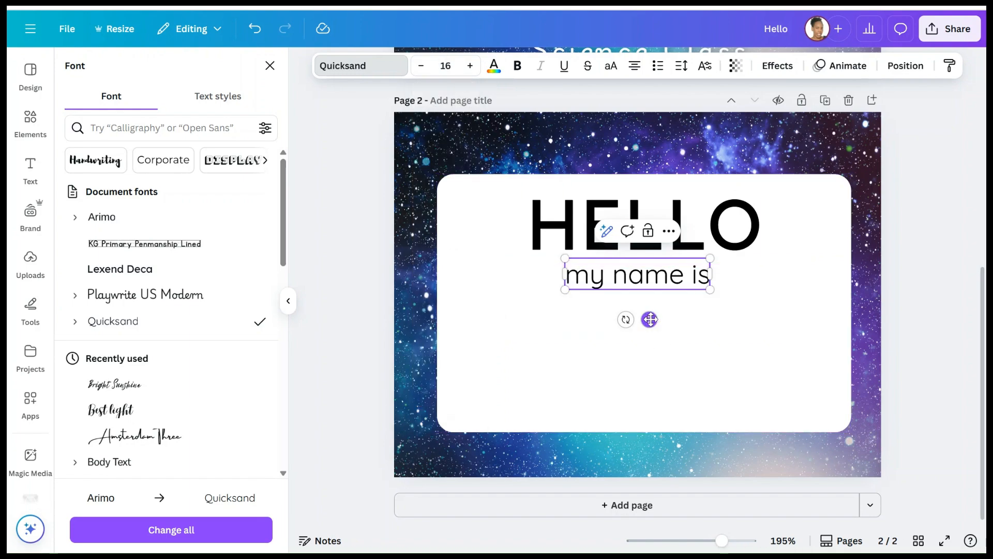
pyautogui.moveTo(649, 319); pyautogui.dragTo(656, 318)
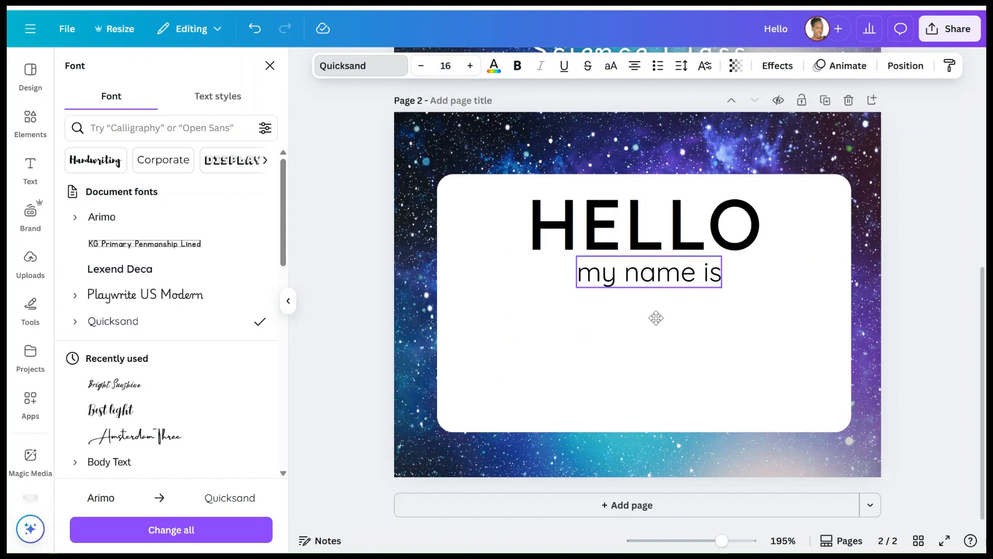
pyautogui.scroll(5, 647, 217)
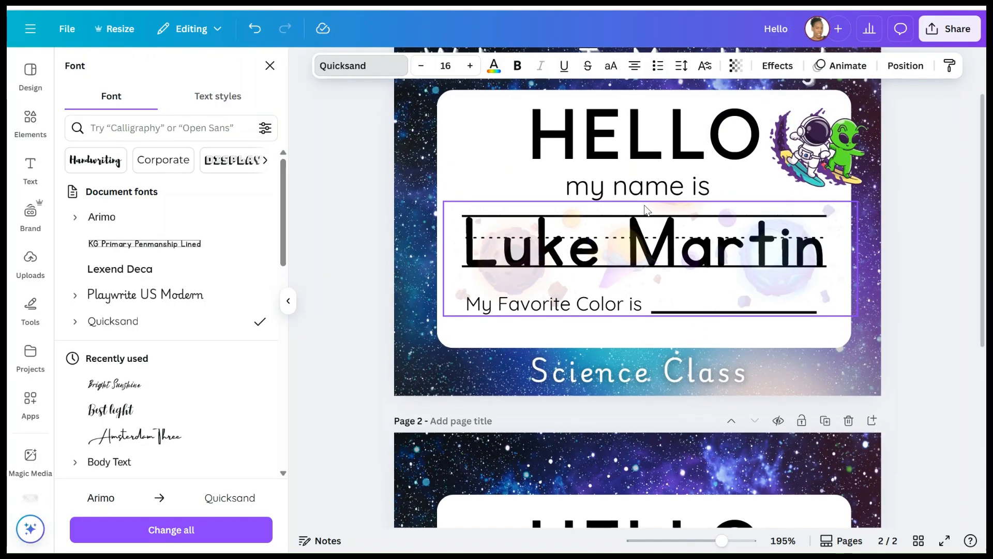
pyautogui.click(652, 238)
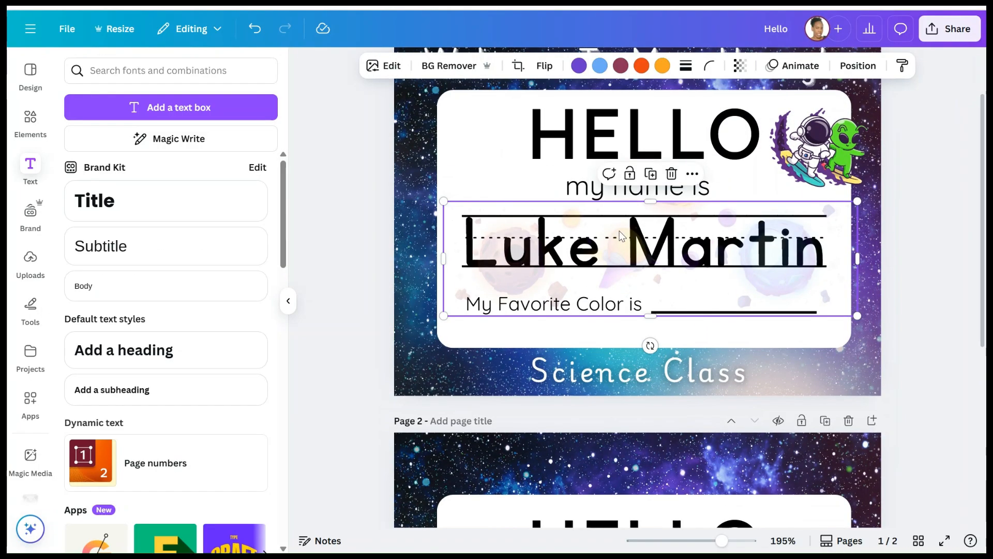
pyautogui.click(549, 227)
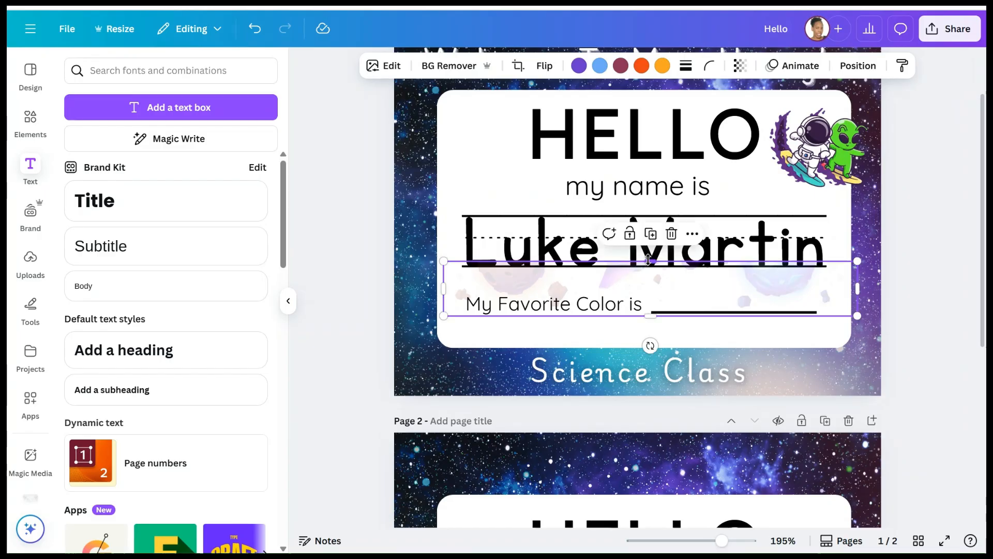
pyautogui.scroll(-2, 547, 227)
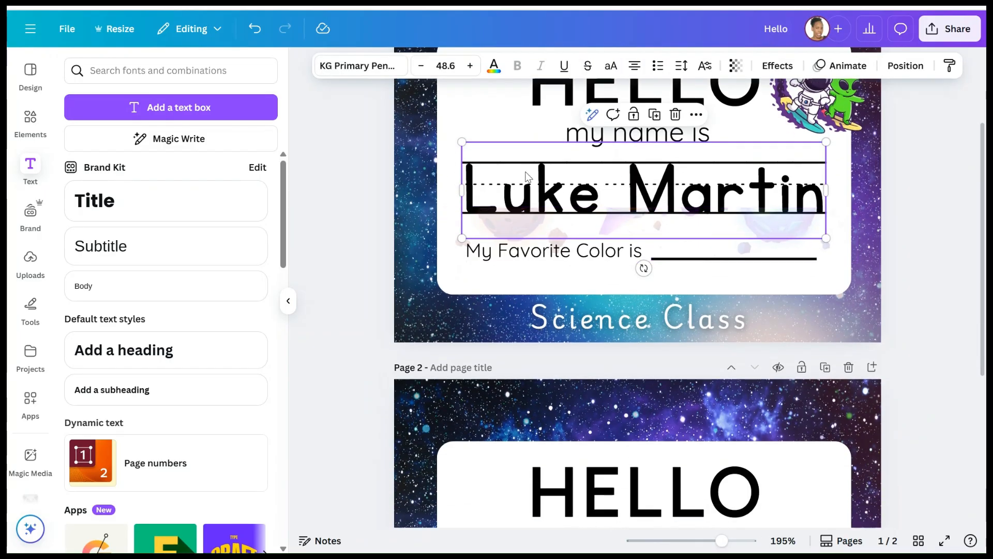
pyautogui.scroll(-1, 546, 168)
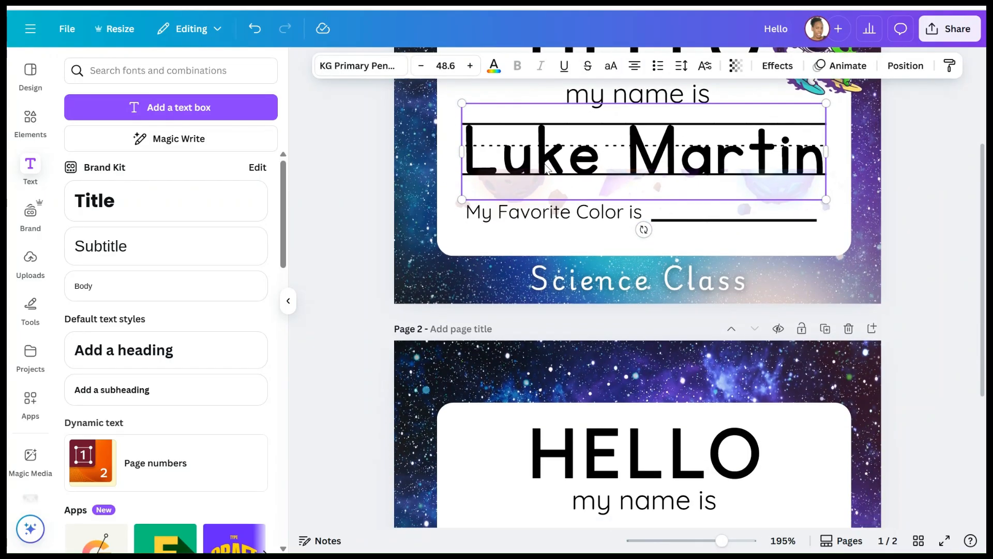
pyautogui.scroll(1, 548, 170)
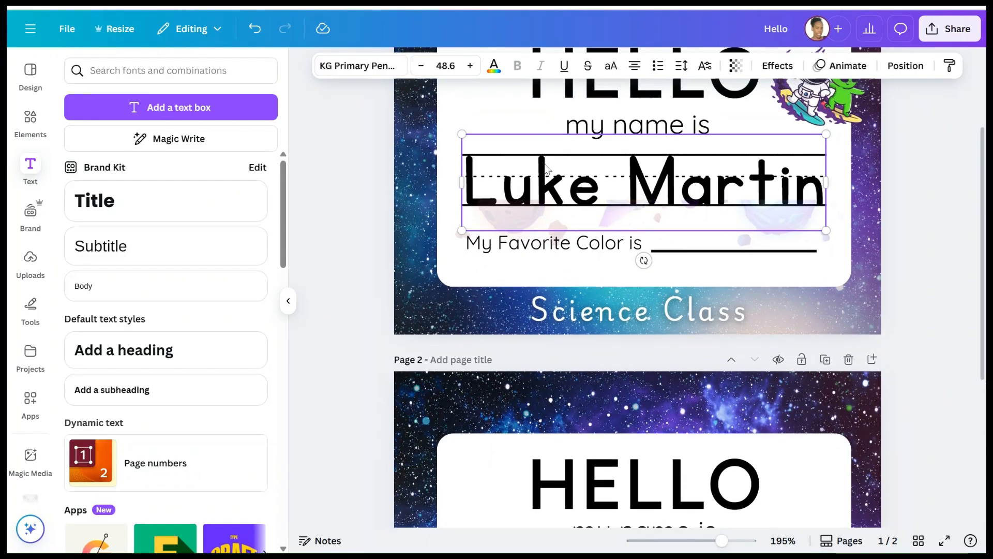
pyautogui.scroll(-1, 546, 166)
pyautogui.scroll(-1, 544, 163)
pyautogui.scroll(-3, 545, 163)
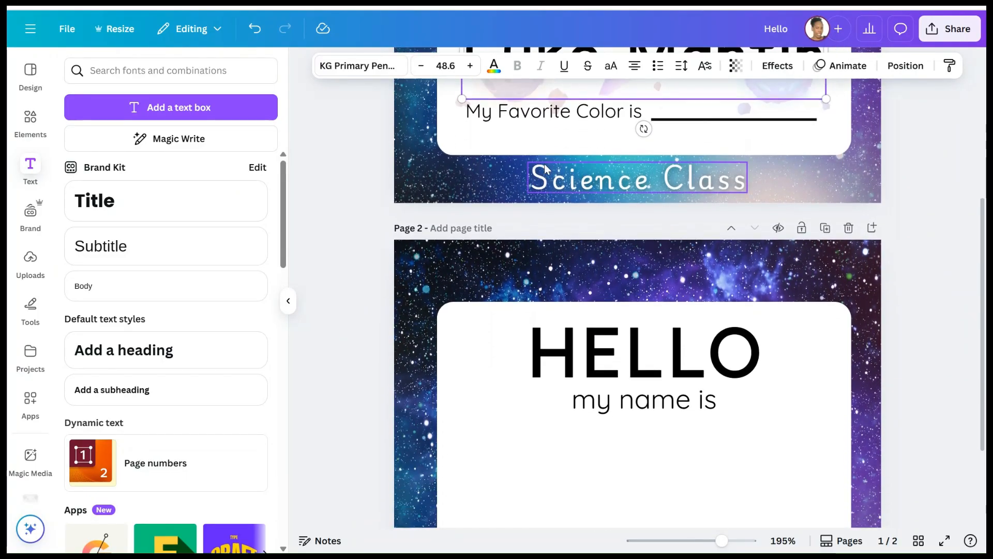
pyautogui.scroll(5, 751, 176)
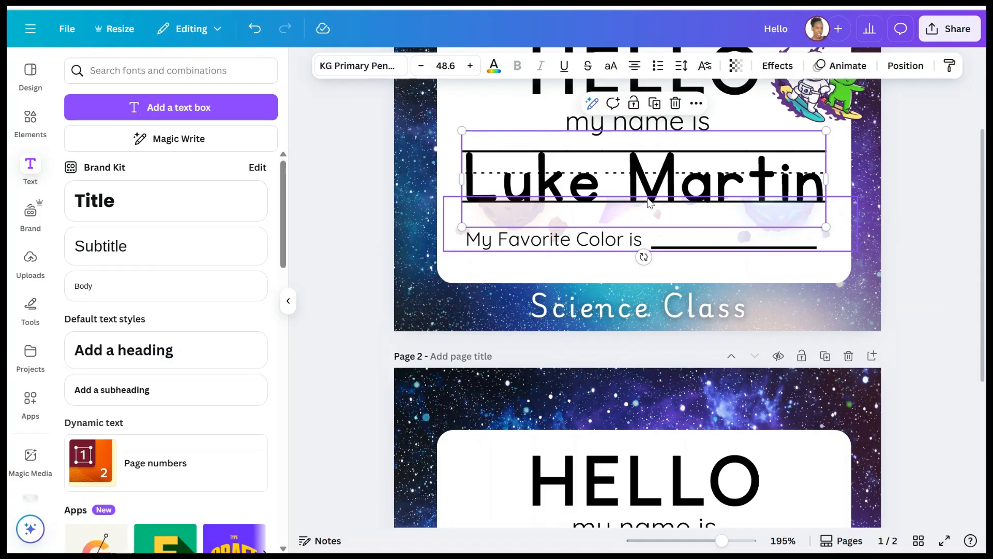
pyautogui.scroll(-5, 647, 198)
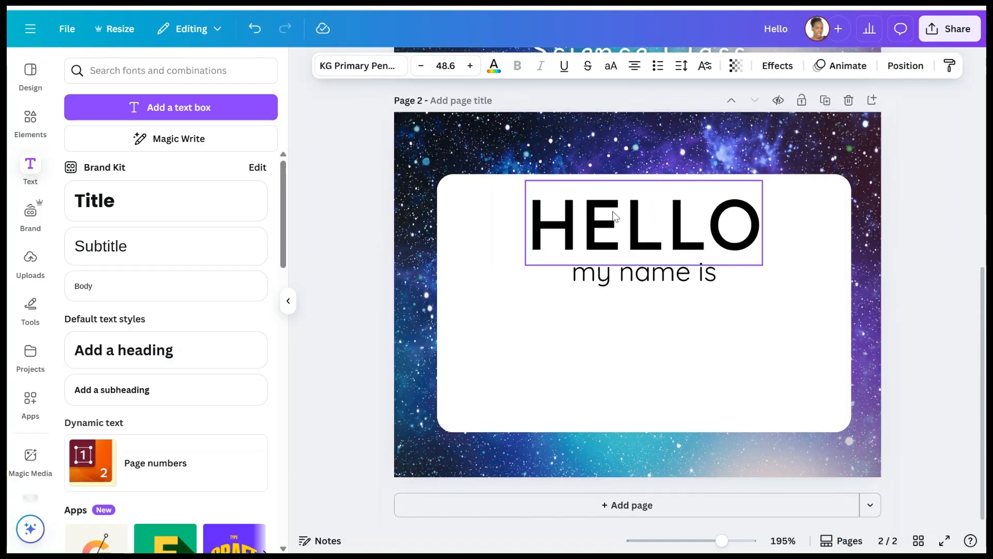
pyautogui.scroll(5, 636, 248)
pyautogui.scroll(-2, 621, 234)
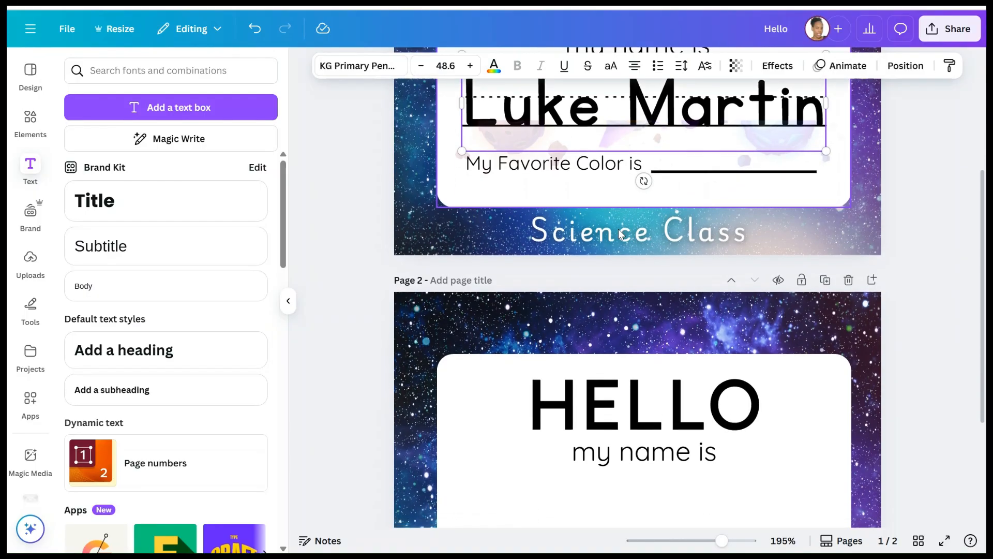
pyautogui.scroll(2, 621, 233)
pyautogui.scroll(-5, 714, 282)
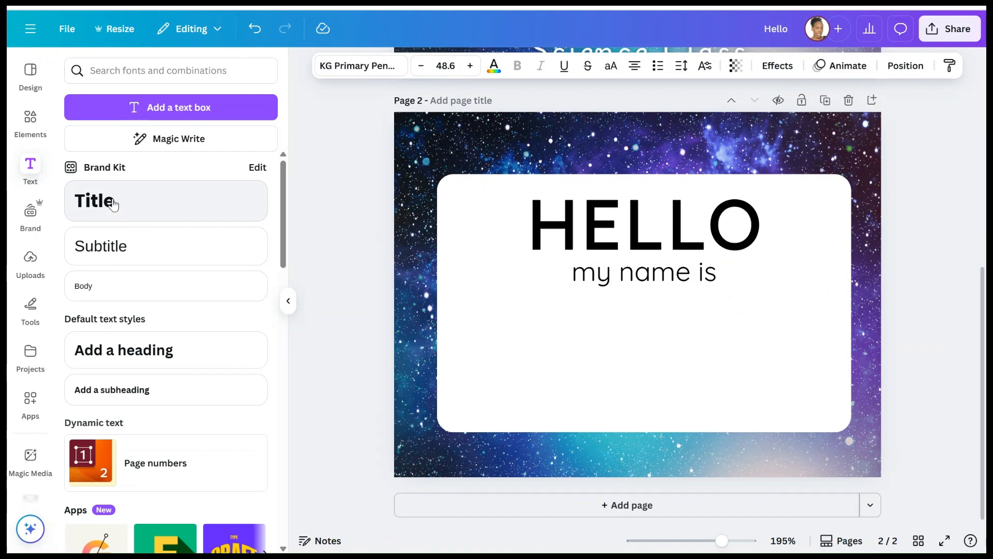
# - Add a KG Primary Penmanship Lined title box below 'my name is' and widen it
pyautogui.click(136, 205)
pyautogui.click(338, 67)
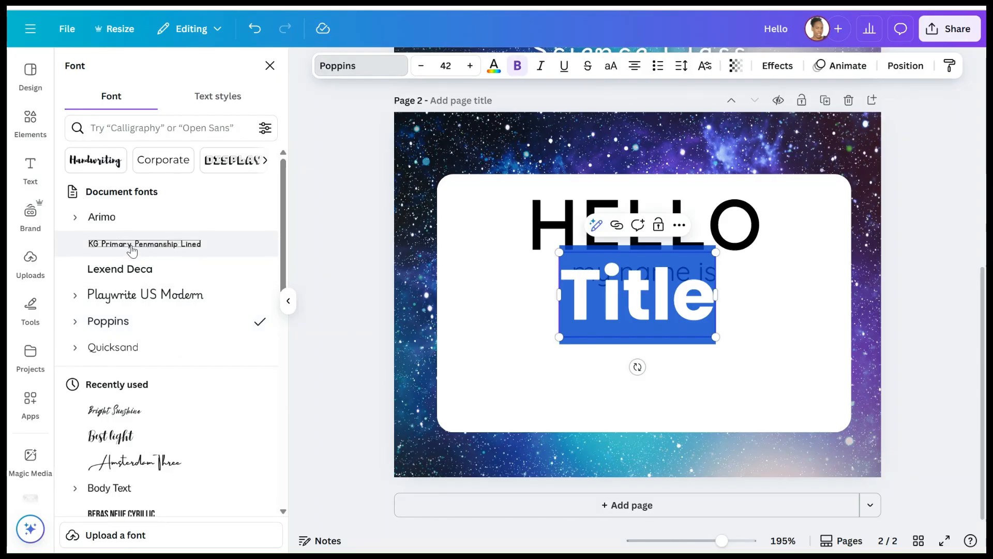
pyautogui.click(130, 246)
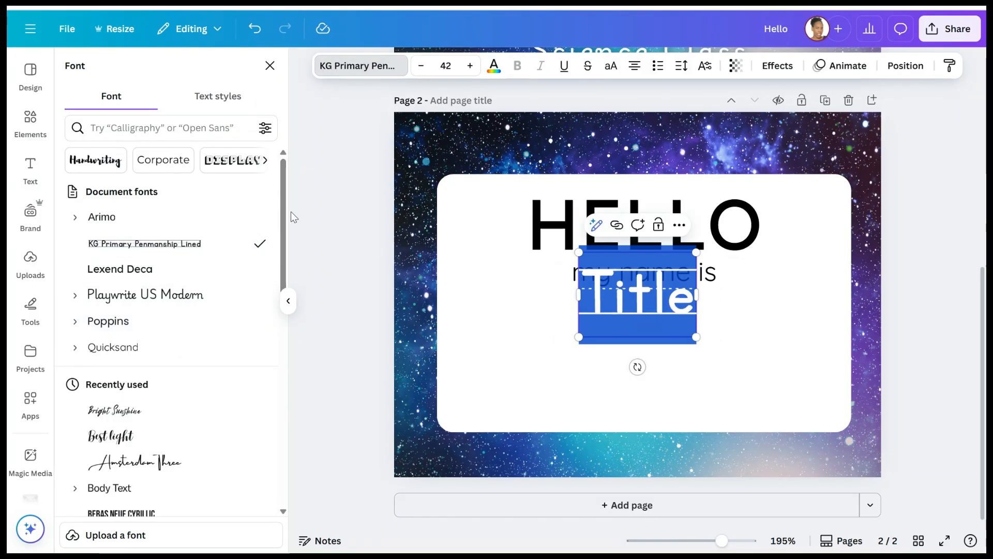
pyautogui.click(691, 348)
pyautogui.click(652, 329)
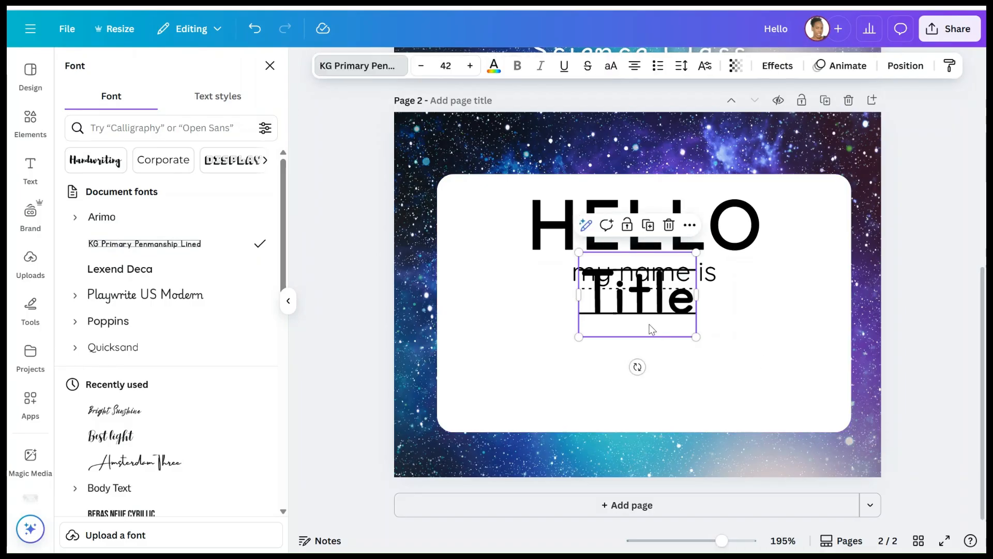
pyautogui.moveTo(652, 330); pyautogui.dragTo(610, 372)
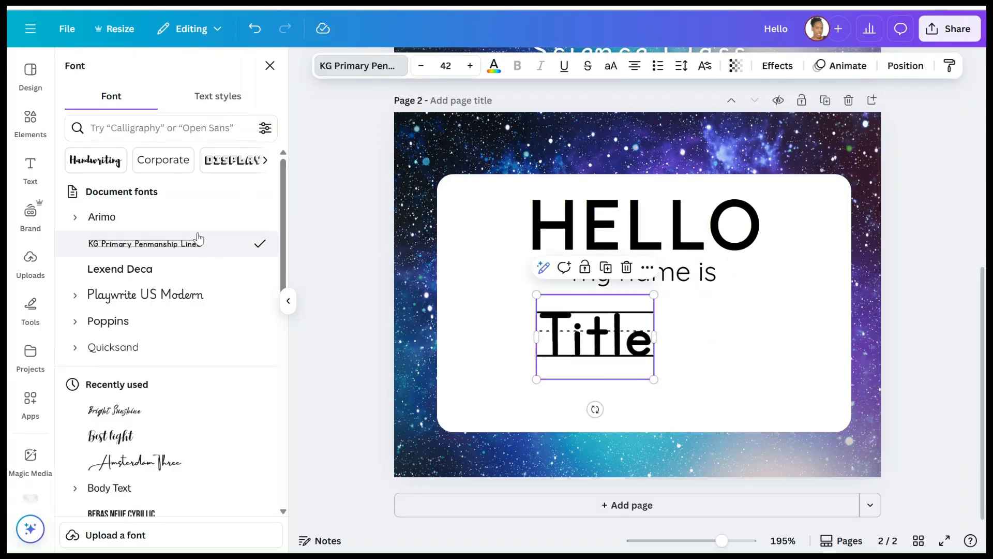
pyautogui.moveTo(658, 336); pyautogui.dragTo(706, 339)
# - Replace the Title placeholder with the student's first and last name
pyautogui.doubleClick(687, 344)
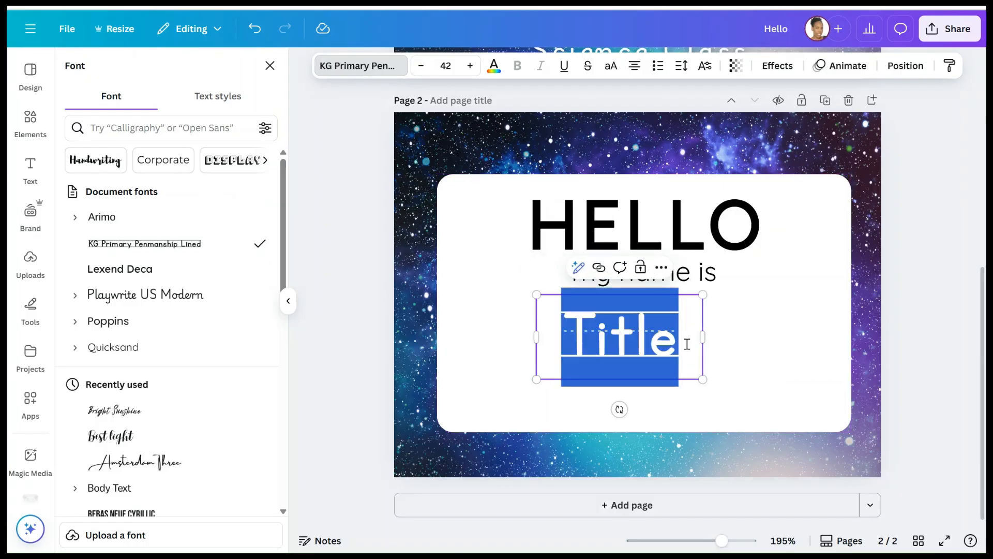
pyautogui.press('BackSpace')
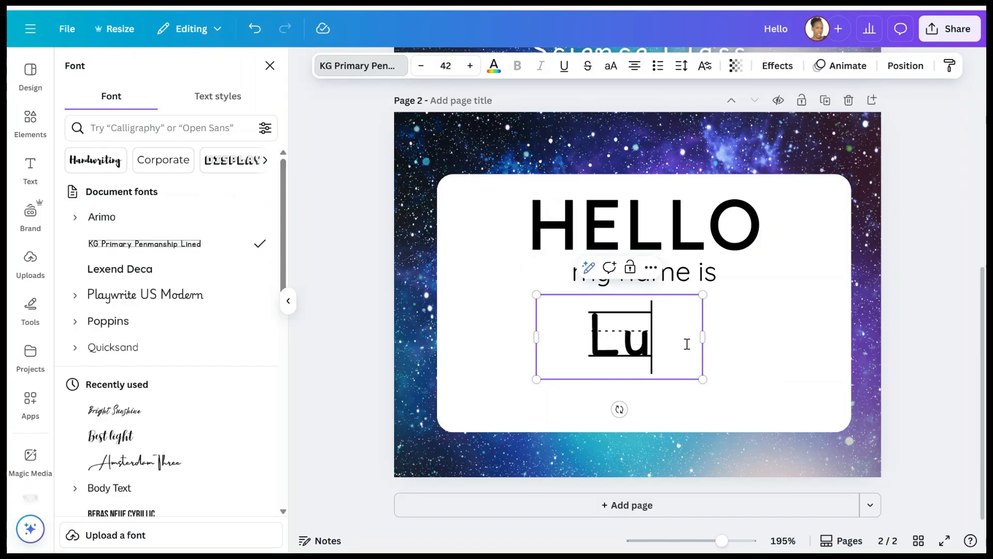
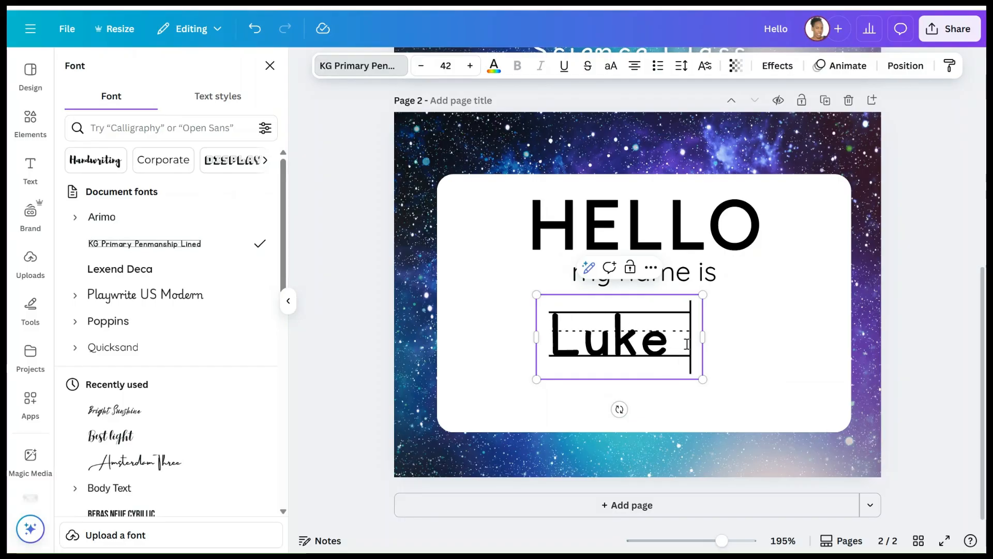
pyautogui.press('Return')
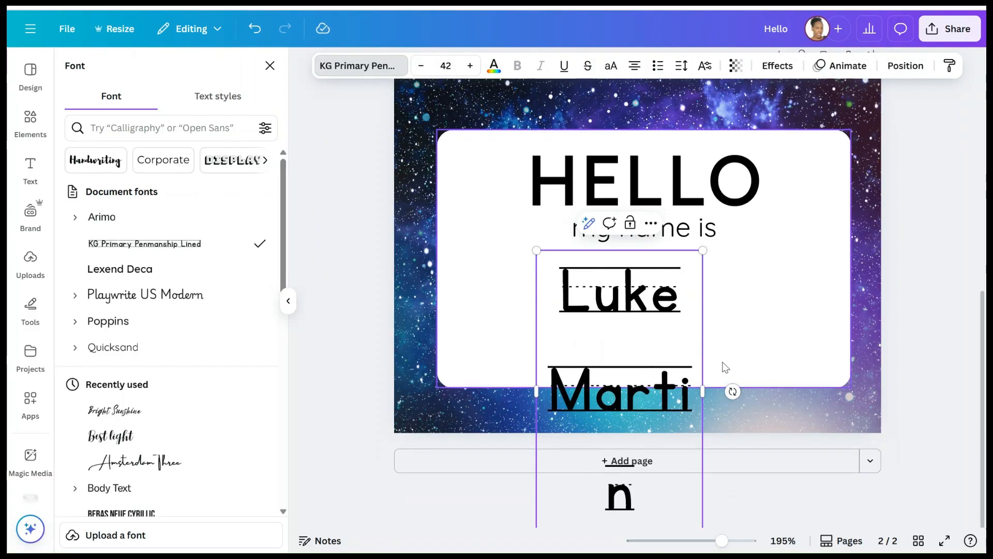
pyautogui.moveTo(705, 359); pyautogui.dragTo(855, 315)
pyautogui.press('Escape')
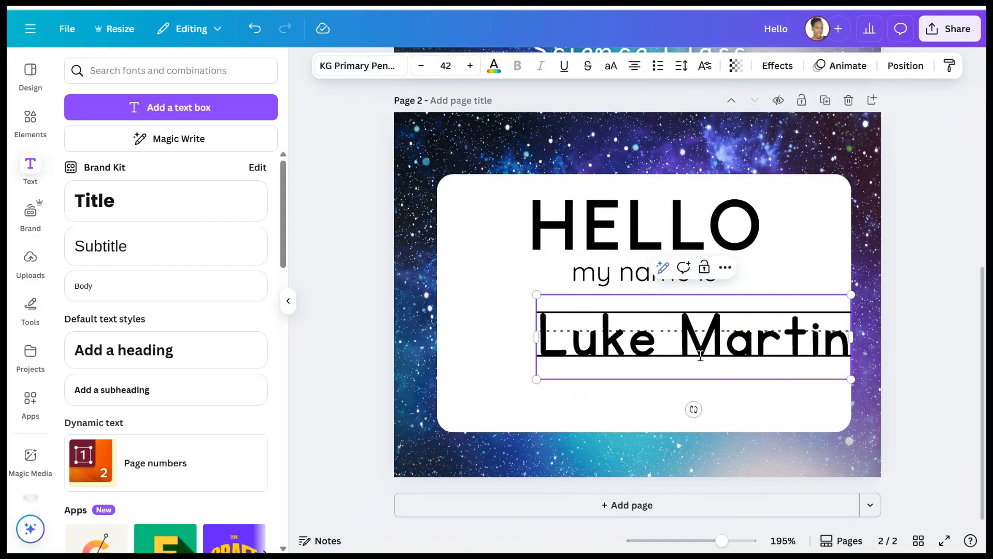
pyautogui.press('Escape')
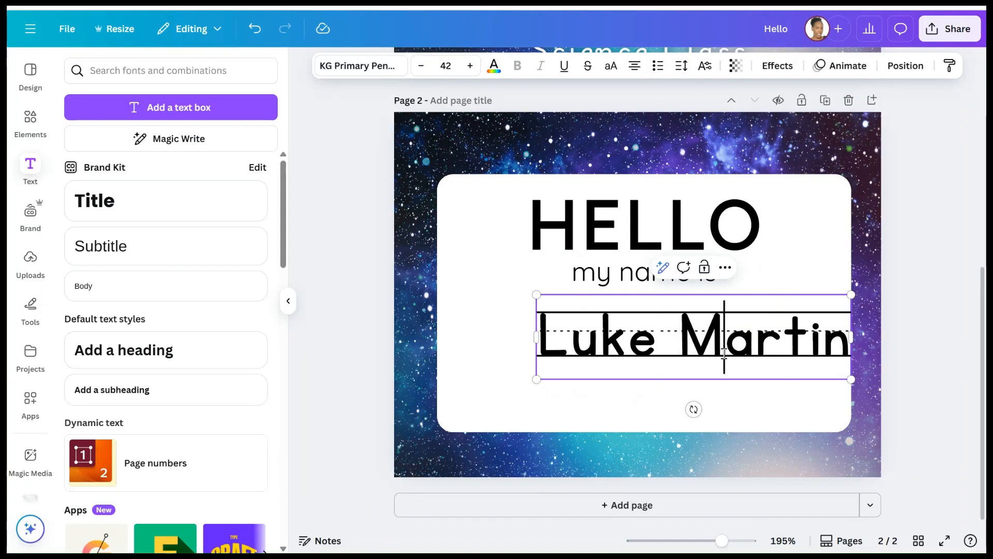
# - Shift the name box left and check the name's font size on page 1
pyautogui.moveTo(766, 361); pyautogui.dragTo(723, 337)
pyautogui.scroll(5, 723, 337)
pyautogui.scroll(-4, 723, 337)
pyautogui.scroll(4, 714, 259)
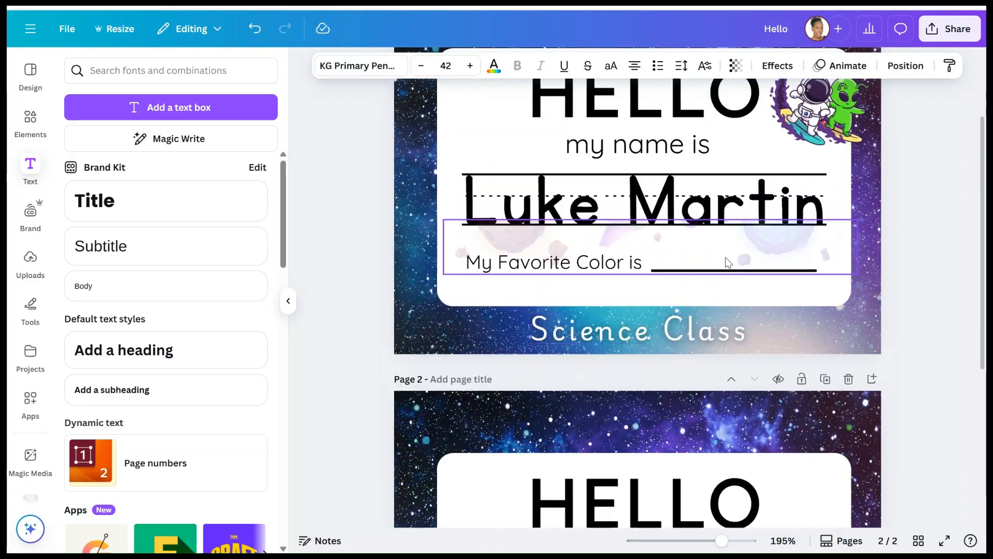
pyautogui.click(699, 199)
pyautogui.scroll(-5, 699, 199)
# - Raise the name to size 48 and widen it onto one centred line
pyautogui.click(698, 331)
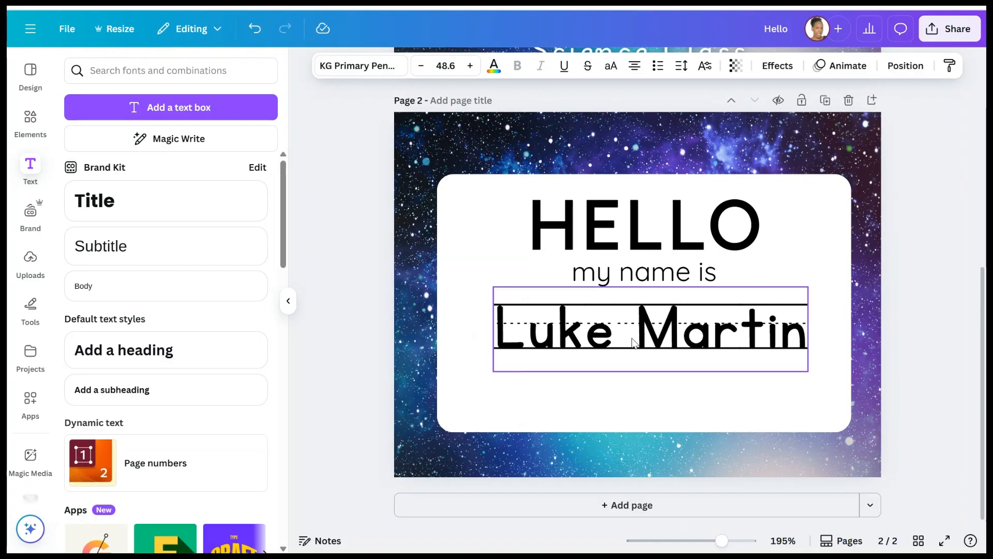
pyautogui.click(471, 72)
pyautogui.click(471, 73)
pyautogui.click(471, 72)
pyautogui.click(470, 72)
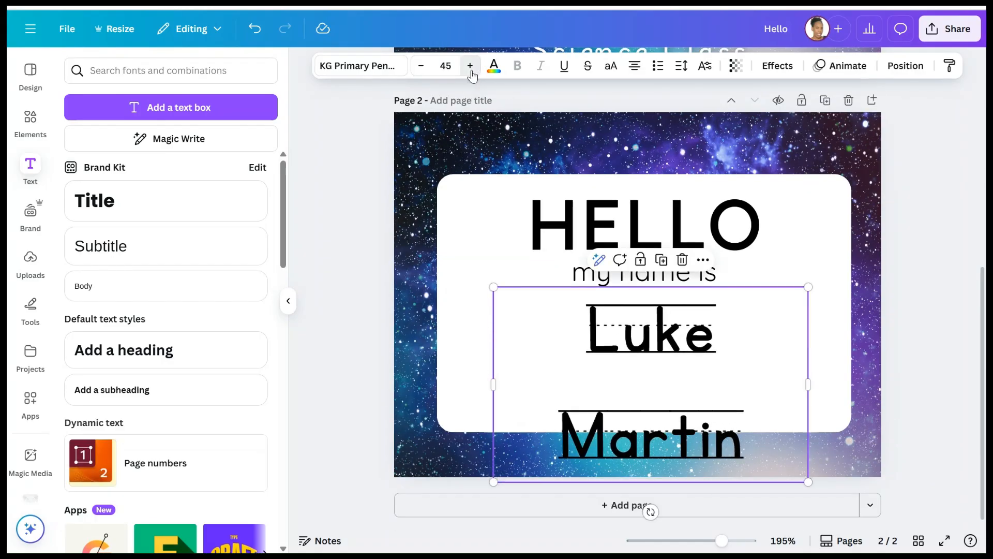
pyautogui.click(471, 72)
pyautogui.click(470, 73)
pyautogui.moveTo(492, 324); pyautogui.dragTo(440, 289)
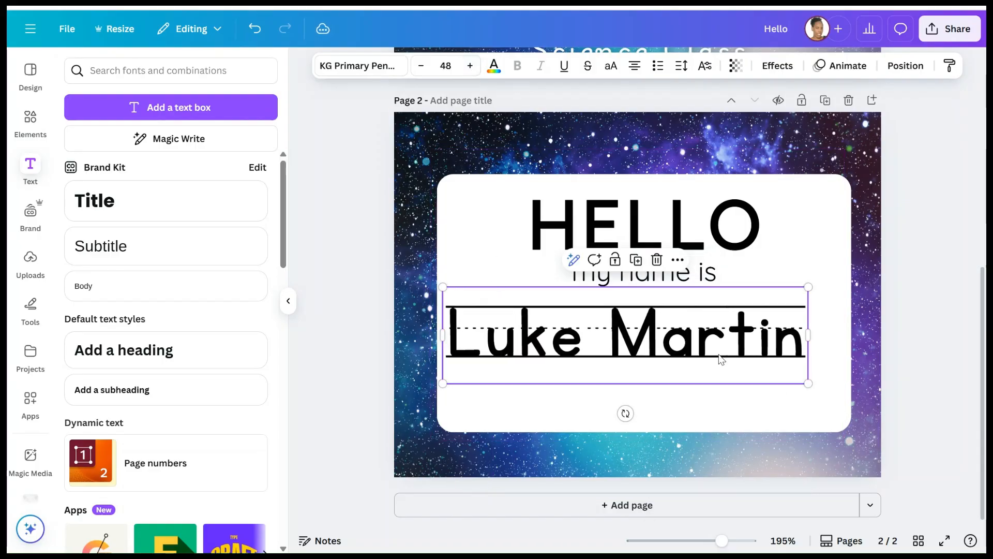
pyautogui.moveTo(642, 337); pyautogui.dragTo(688, 339)
# - Lower page 1's faded image off the name and trim it from the top
pyautogui.click(939, 265)
pyautogui.scroll(3, 723, 280)
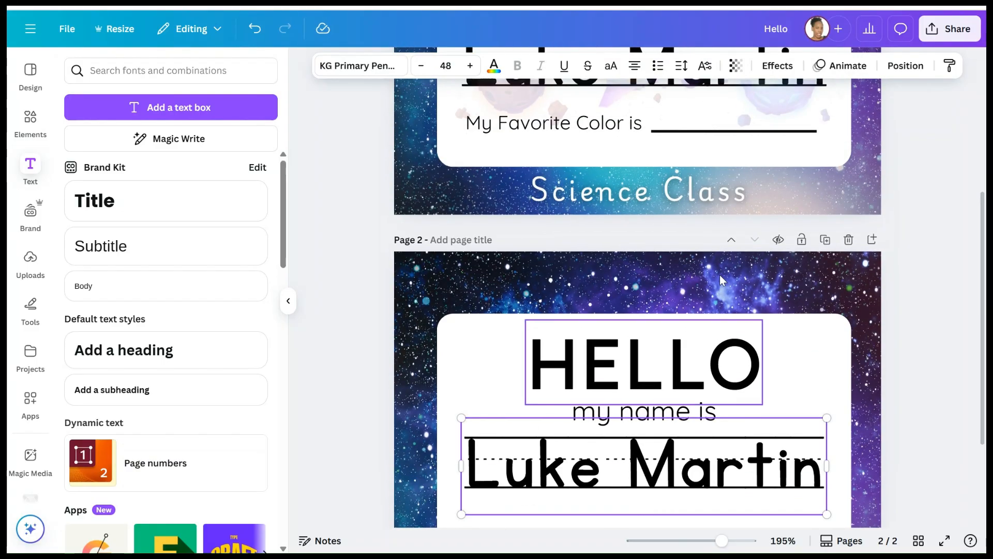
pyautogui.click(569, 134)
pyautogui.scroll(2, 569, 133)
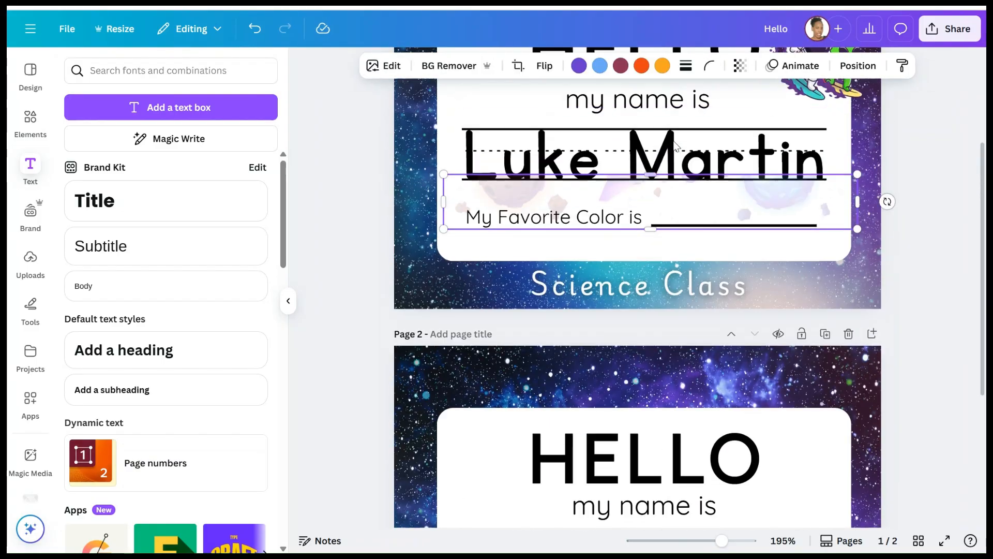
pyautogui.moveTo(657, 209); pyautogui.dragTo(656, 241)
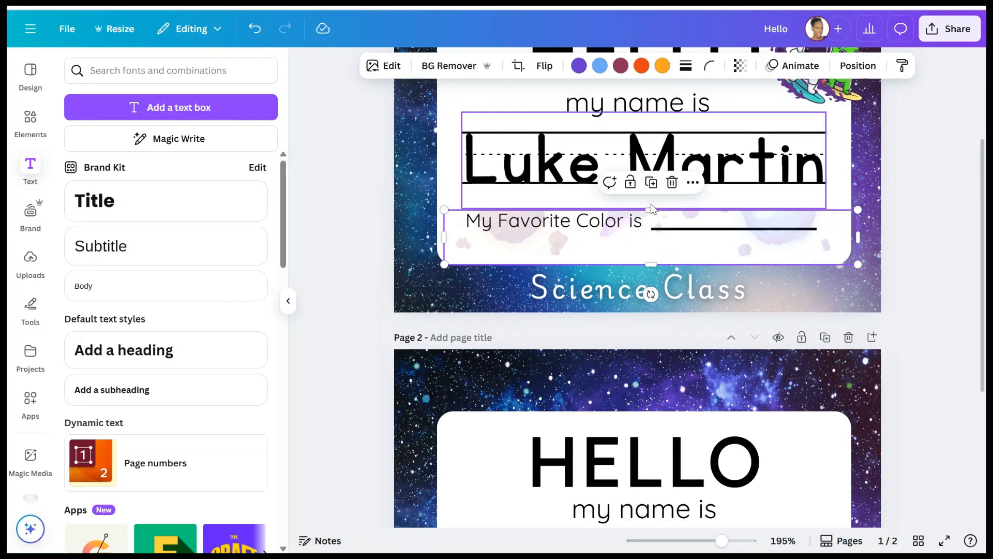
pyautogui.moveTo(650, 205); pyautogui.dragTo(651, 238)
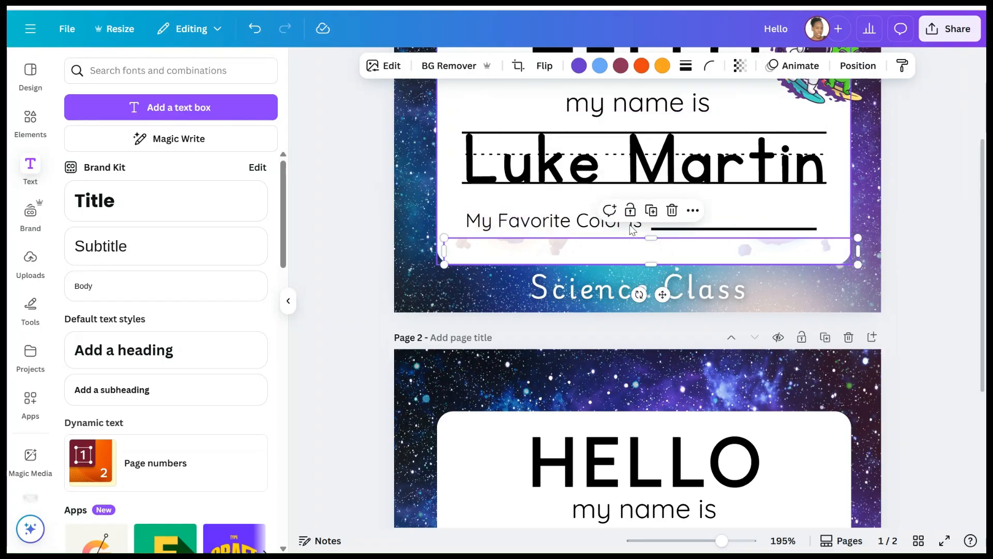
# - Copy page 1's 'My Favorite Color is' text and paste it below the name on page 2
pyautogui.click(570, 220)
pyautogui.rightClick(570, 220)
pyautogui.click(621, 187)
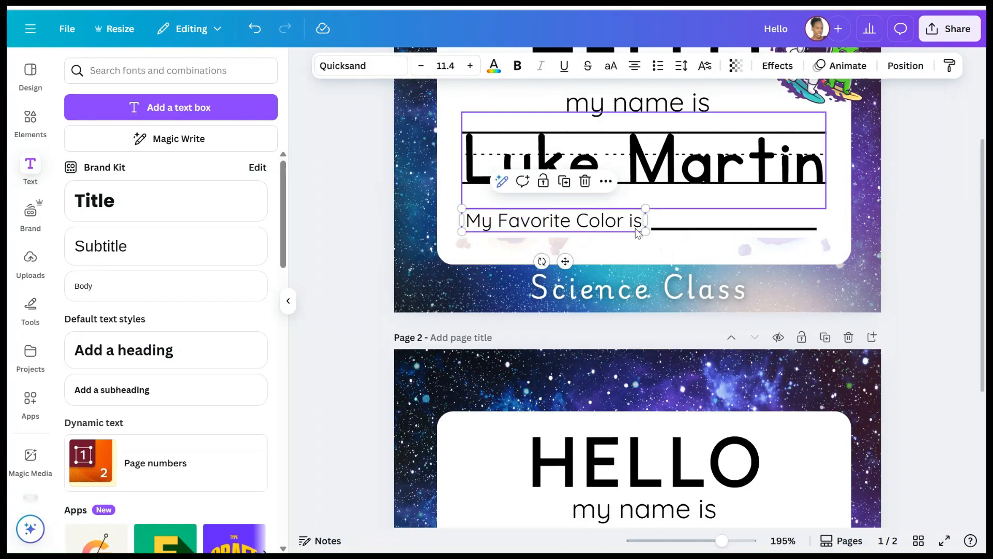
pyautogui.scroll(-2, 634, 266)
pyautogui.scroll(-3, 635, 266)
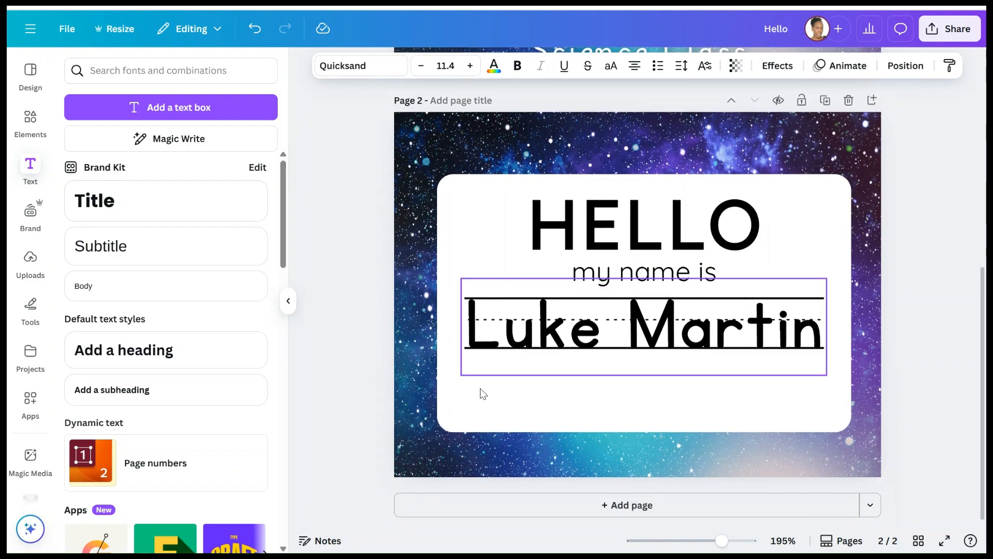
pyautogui.rightClick(473, 399)
pyautogui.click(514, 238)
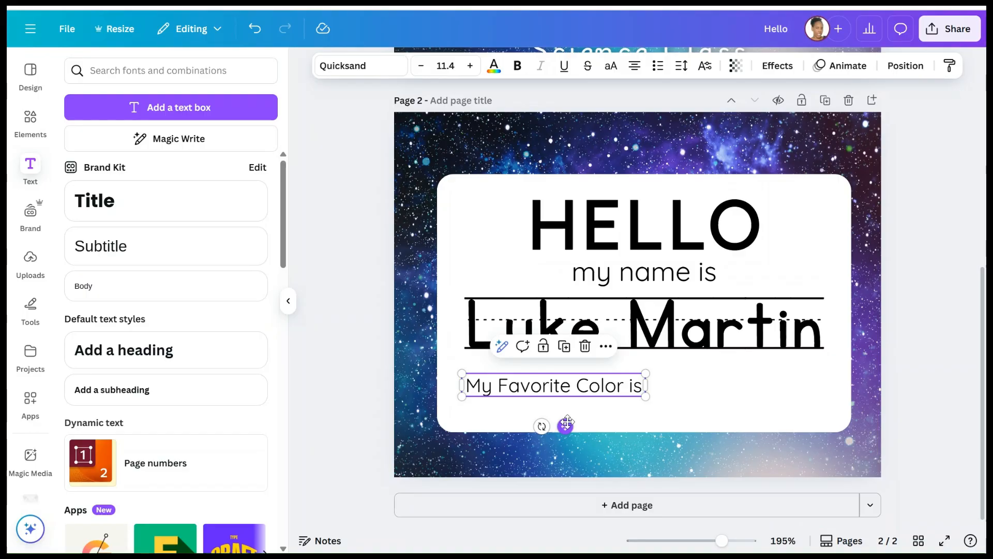
pyautogui.moveTo(567, 423); pyautogui.dragTo(569, 425)
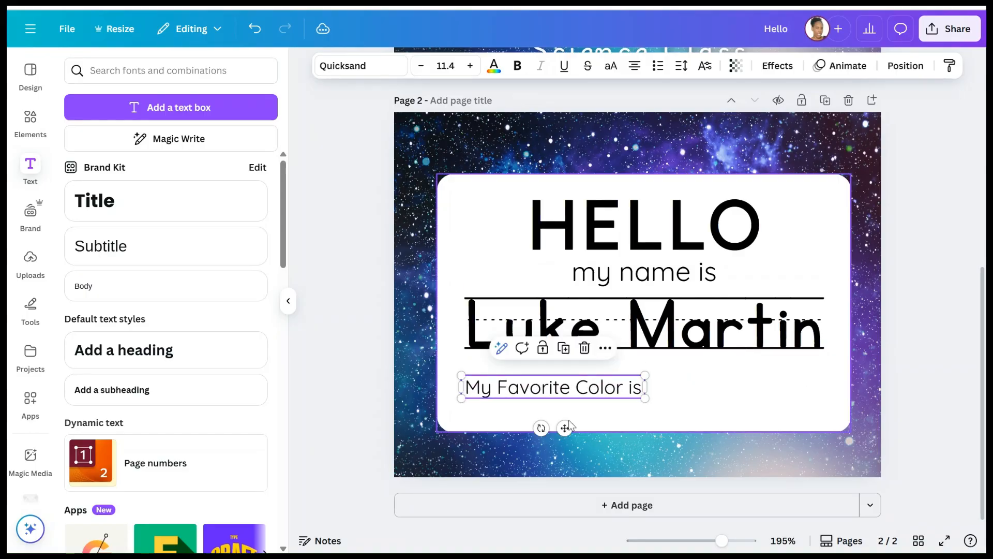
pyautogui.scroll(3, 654, 273)
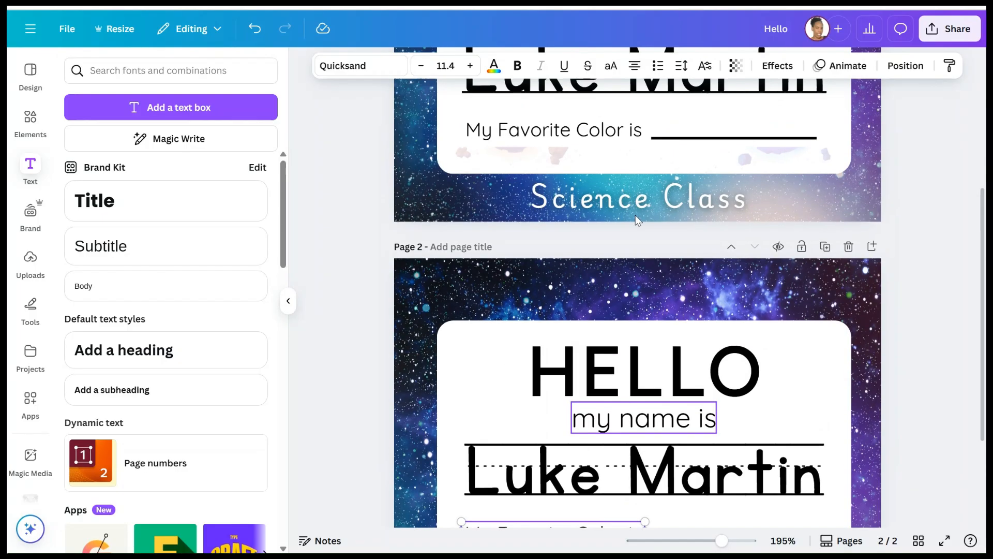
# - Delete the pasted colour text and duplicate the 'my name is' line instead
pyautogui.click(589, 131)
pyautogui.scroll(-3, 602, 264)
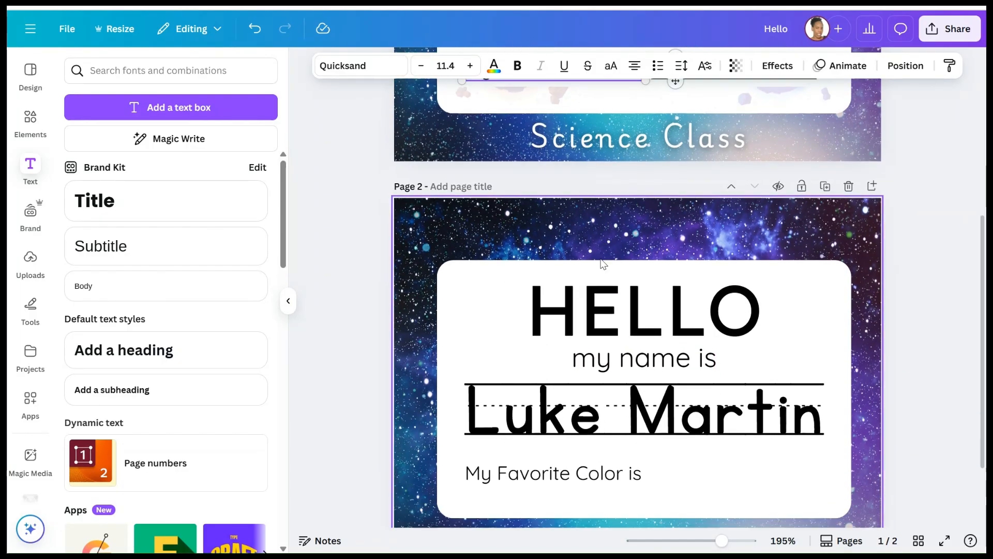
pyautogui.click(600, 388)
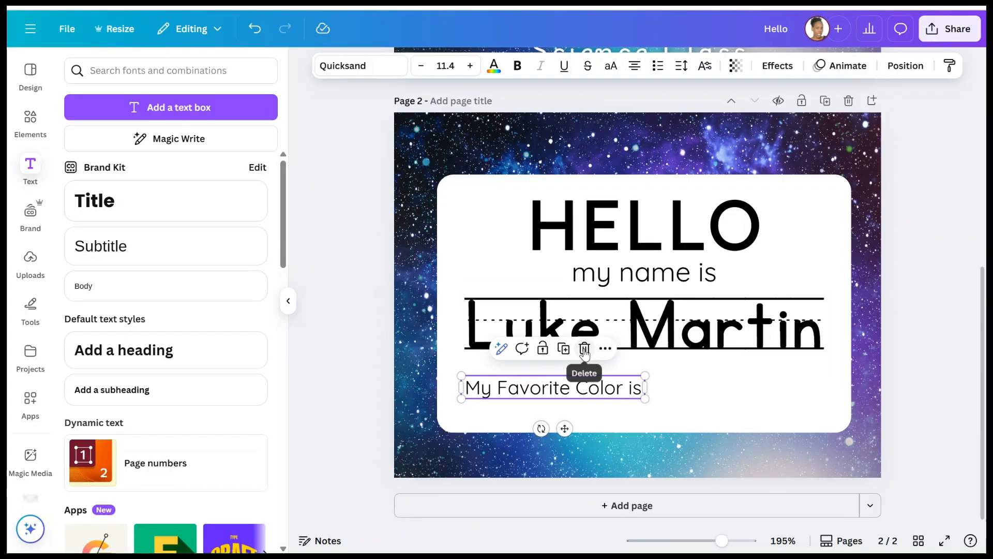
pyautogui.click(584, 350)
pyautogui.click(643, 270)
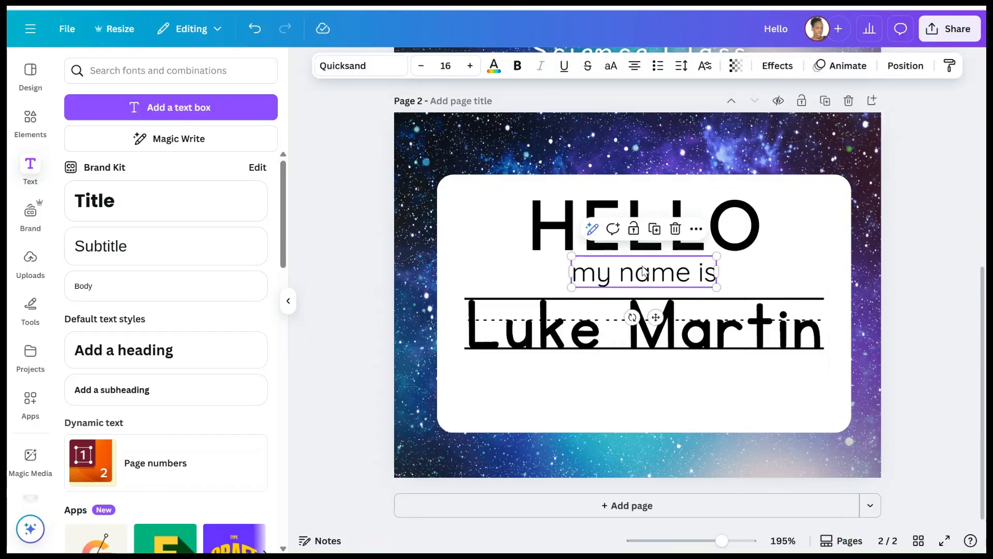
pyautogui.click(658, 228)
# - Move the copy below the name and retype it as 'My Favorite Color is'
pyautogui.moveTo(676, 290); pyautogui.dragTo(554, 379)
pyautogui.rightClick(554, 381)
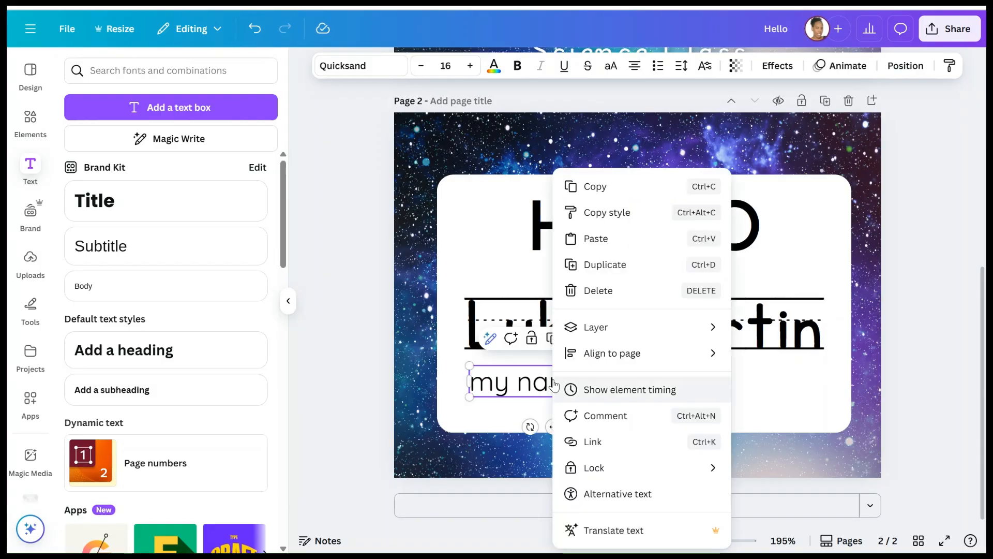
pyautogui.click(550, 384)
pyautogui.doubleClick(537, 384)
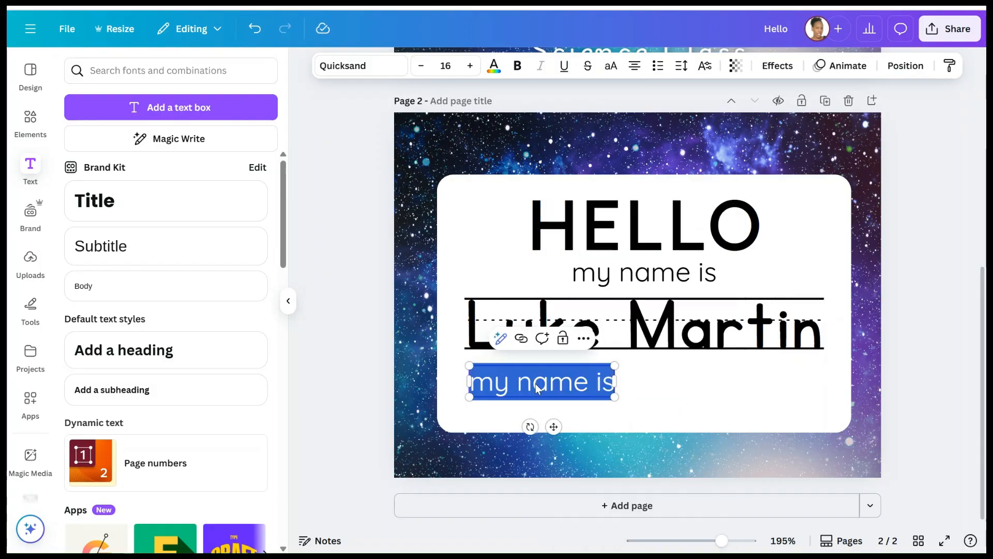
pyautogui.write('My')
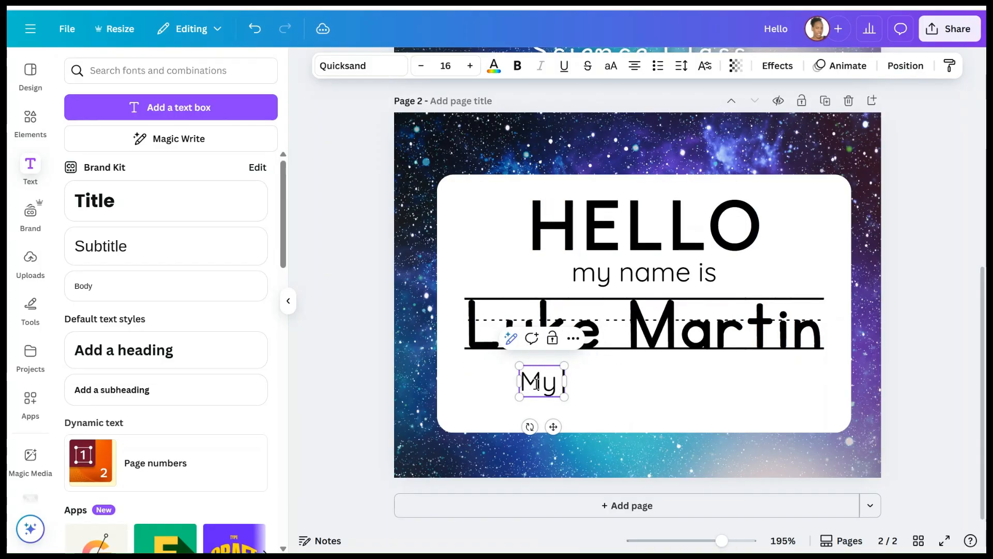
pyautogui.write(' FAvorite')
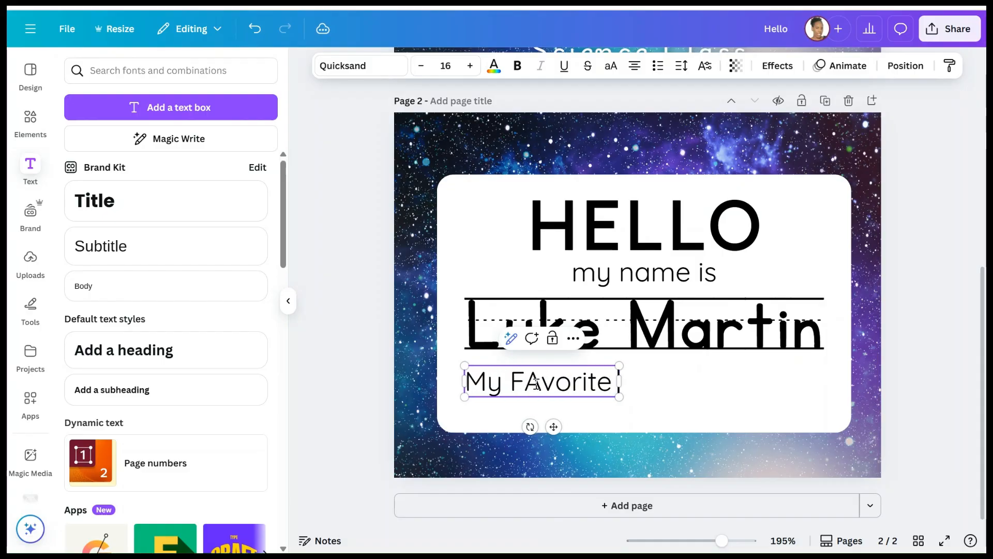
pyautogui.write(' Color is')
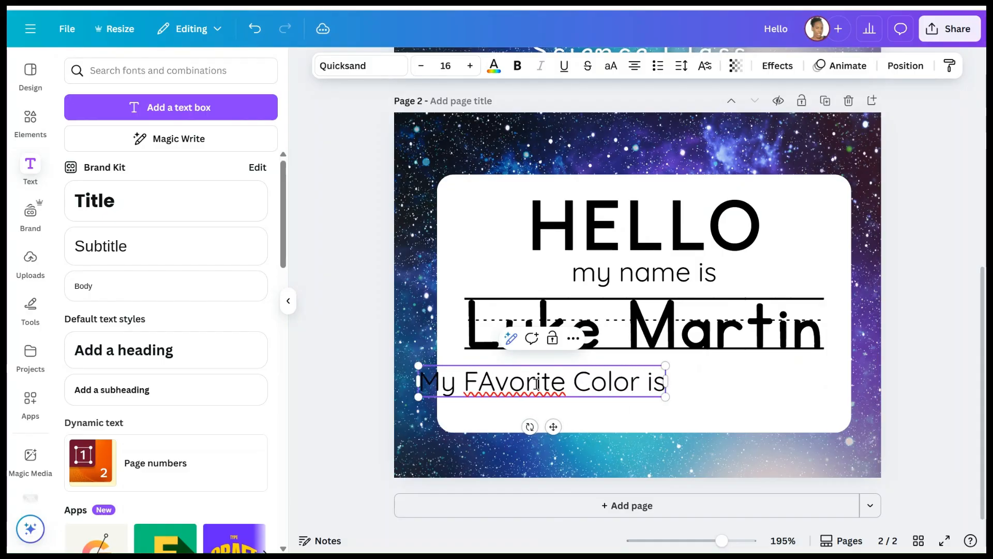
pyautogui.press('BackSpace')
pyautogui.write('a')
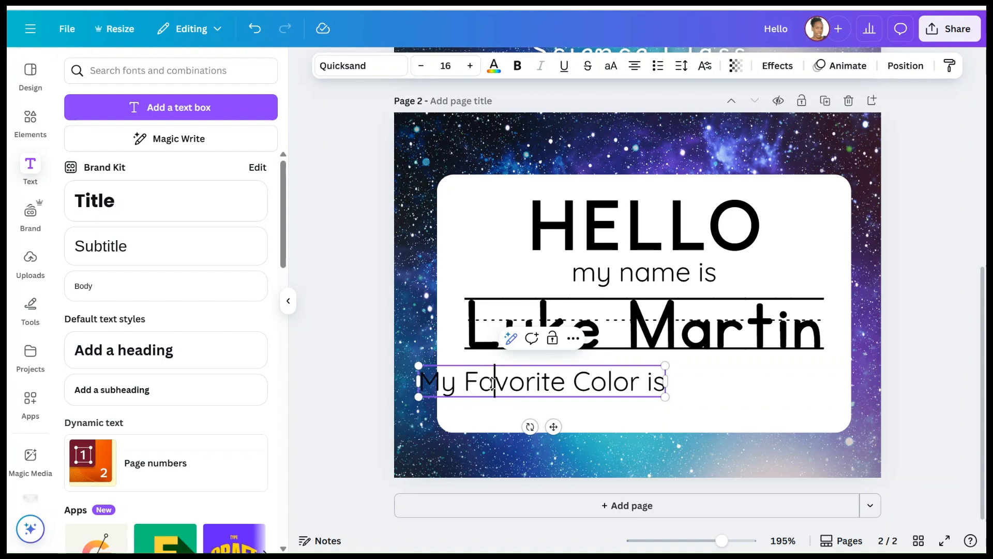
# - Reduce the colour line to size 14 and align it with the name
pyautogui.click(422, 66)
pyautogui.click(422, 66)
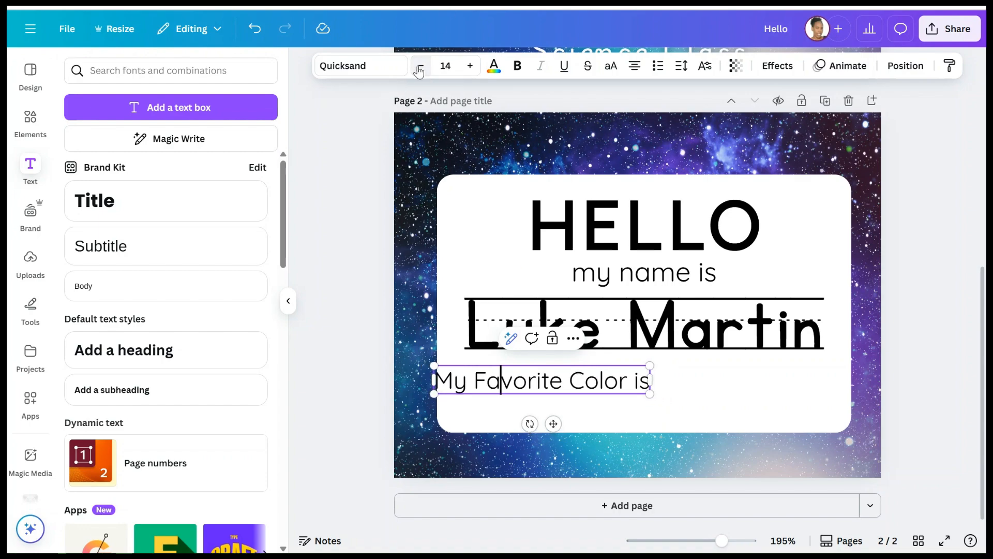
pyautogui.moveTo(554, 423); pyautogui.dragTo(581, 421)
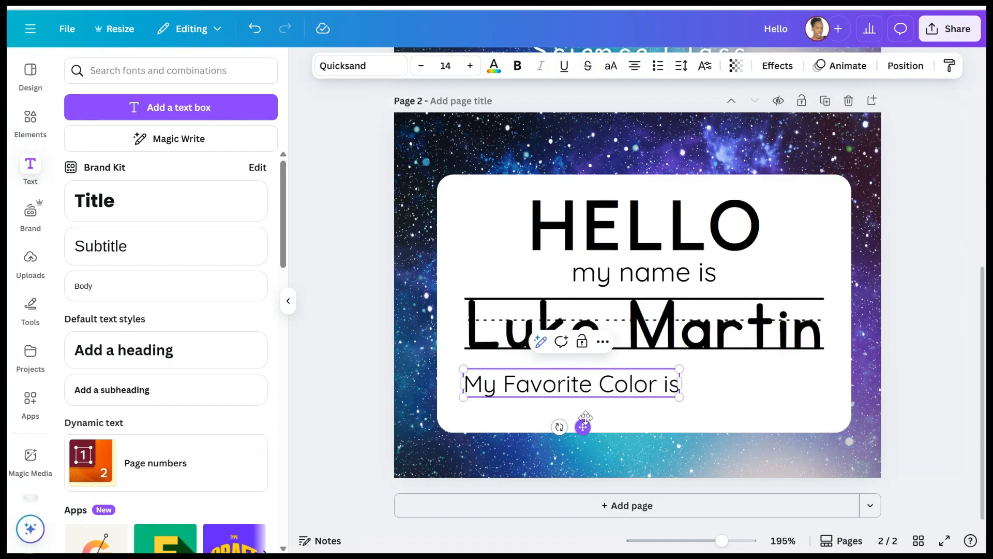
pyautogui.scroll(3, 625, 265)
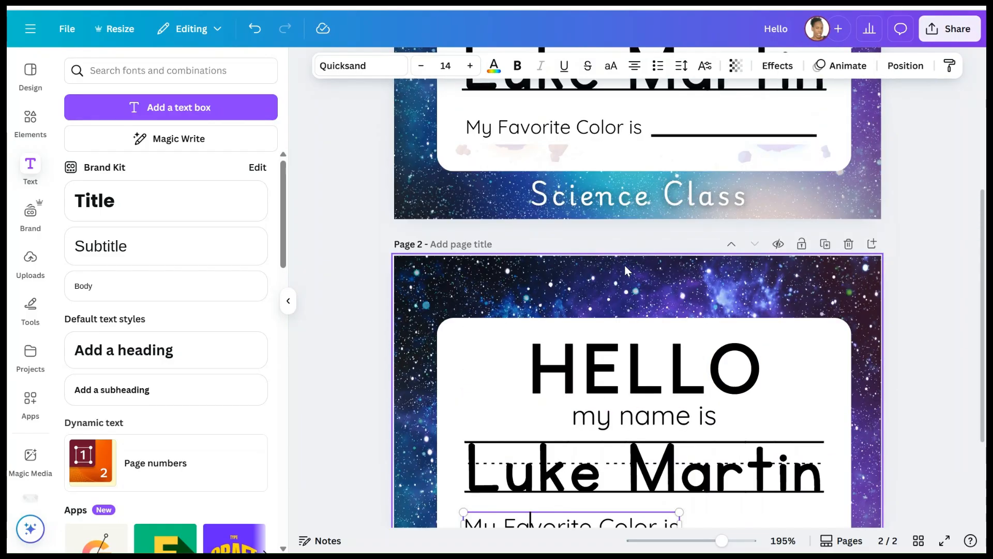
pyautogui.click(723, 136)
pyautogui.scroll(-3, 699, 229)
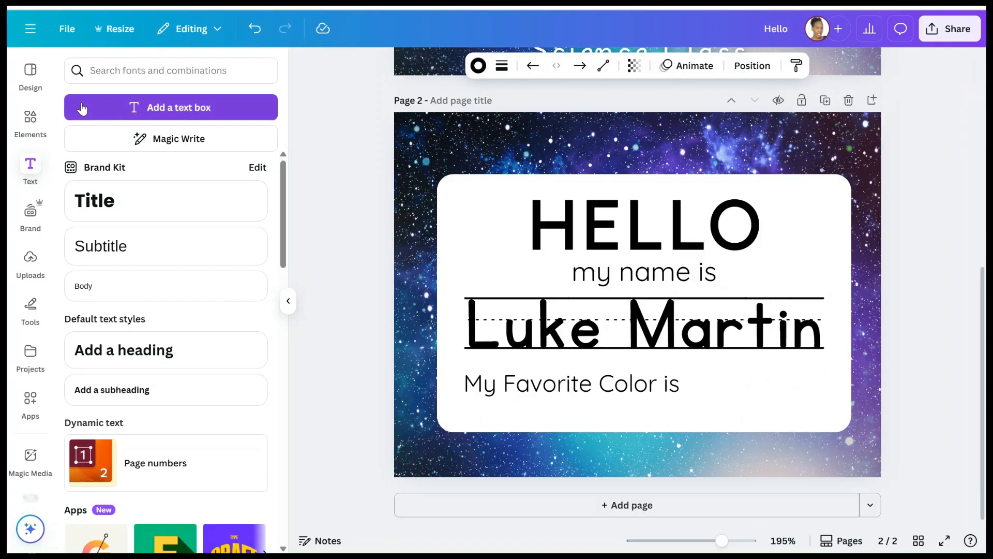
# - Search Elements for 'line' and place a plain straight line beside 'My Favorite Color is'
pyautogui.click(30, 116)
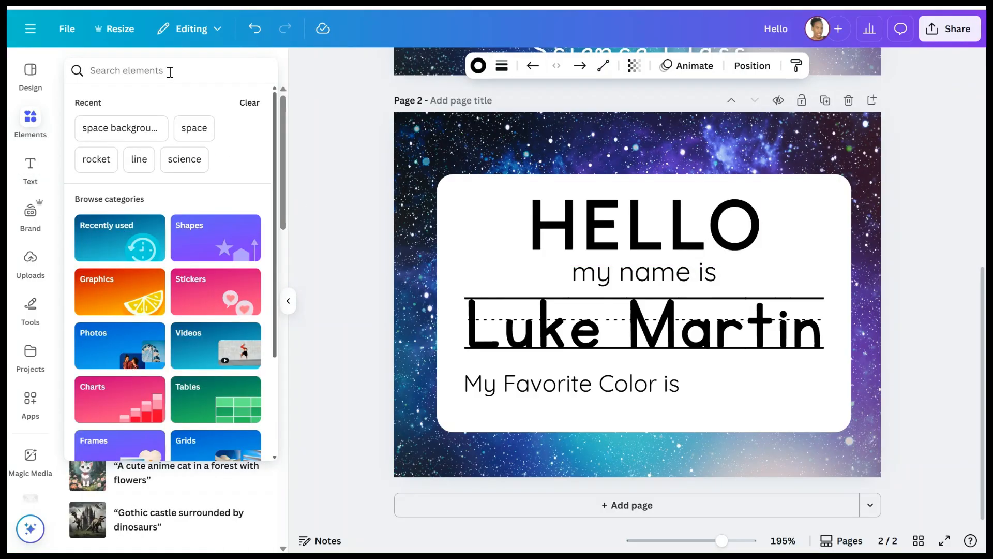
pyautogui.click(170, 72)
pyautogui.write('line')
pyautogui.press('Return')
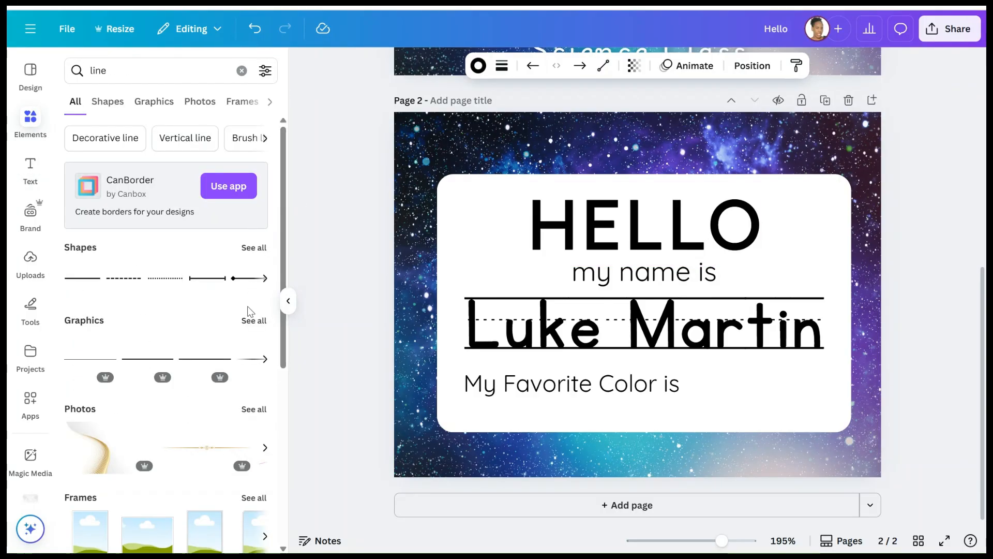
pyautogui.click(249, 247)
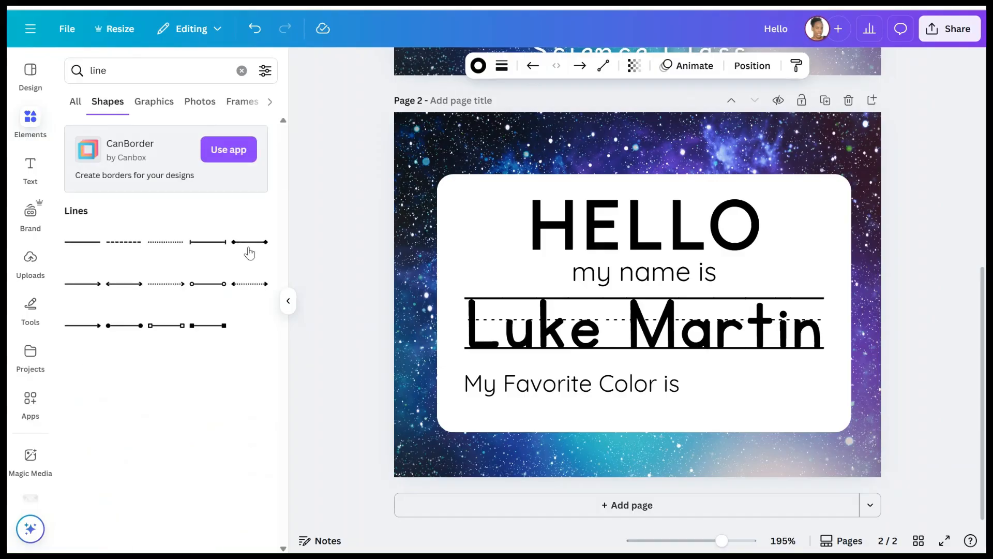
pyautogui.click(81, 242)
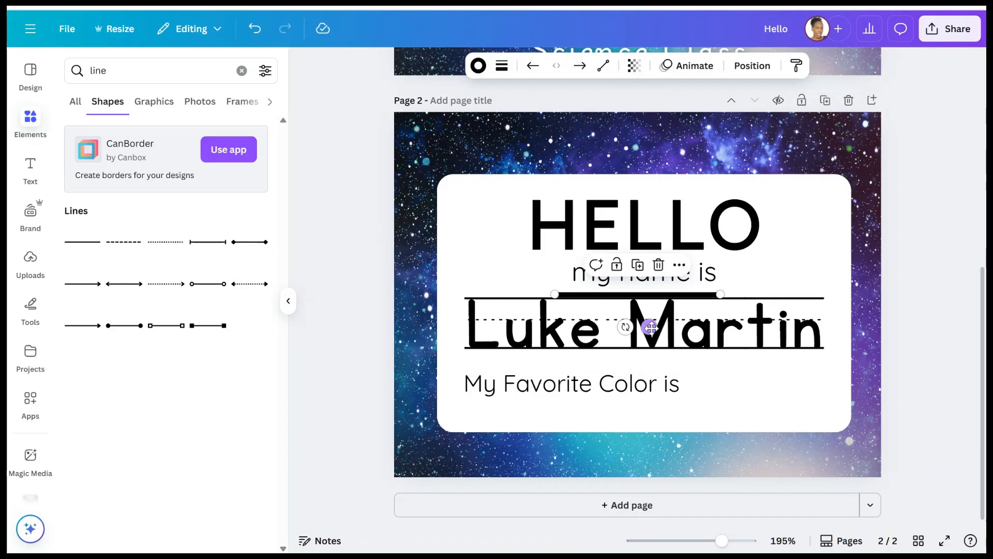
pyautogui.moveTo(649, 327); pyautogui.dragTo(780, 428)
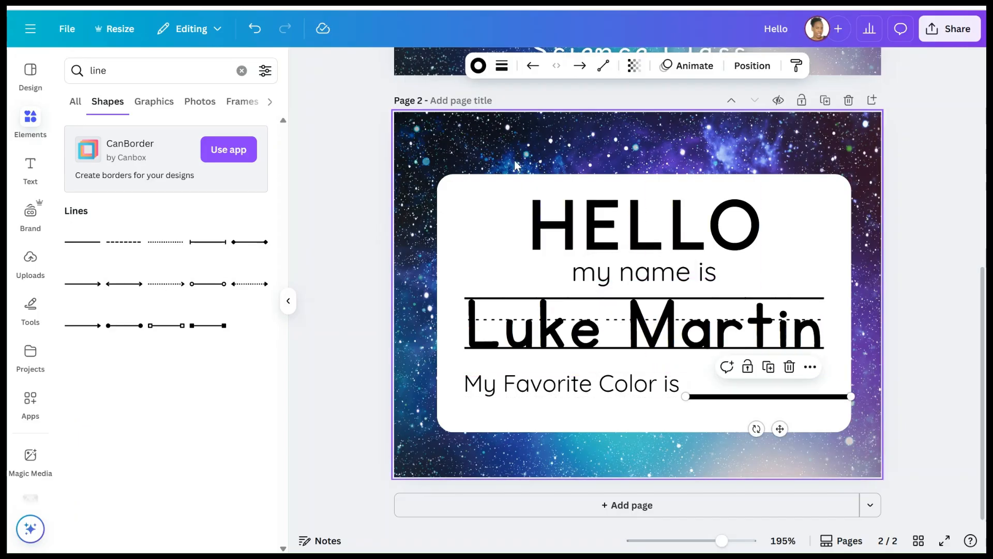
# - Thin the line's stroke to 3 and set it next to the text, nudging the text left
pyautogui.click(503, 68)
pyautogui.moveTo(426, 188); pyautogui.dragTo(422, 183)
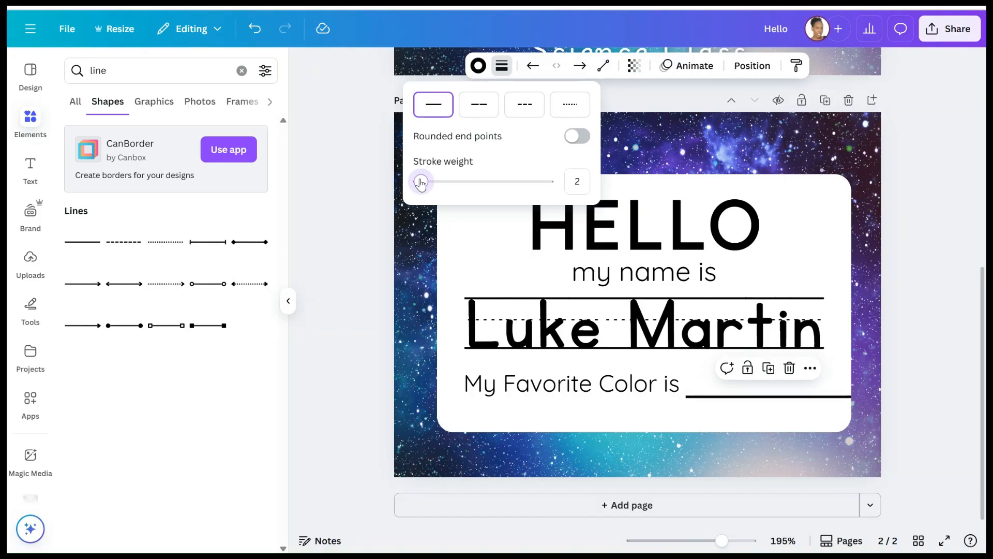
pyautogui.moveTo(779, 428); pyautogui.dragTo(774, 420)
pyautogui.moveTo(578, 390); pyautogui.dragTo(571, 388)
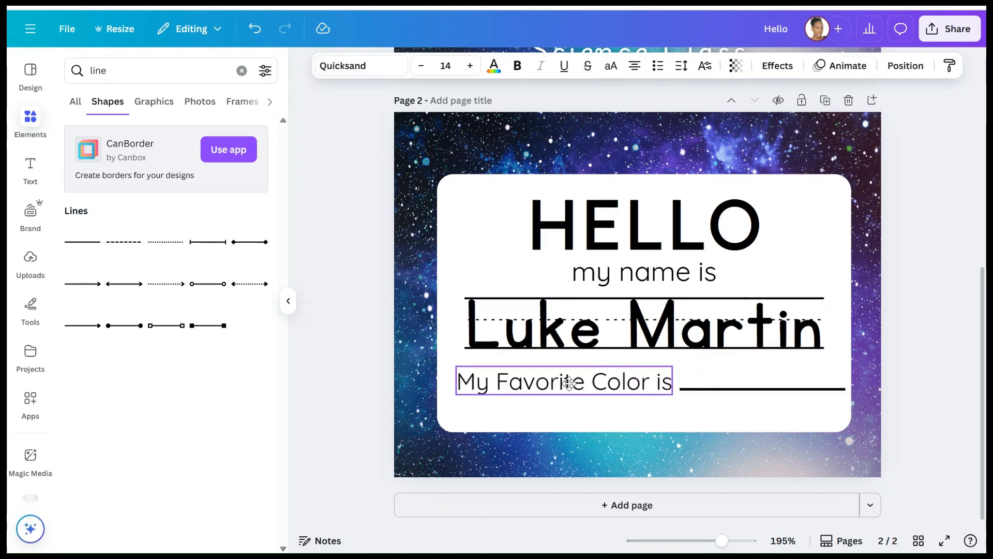
pyautogui.scroll(5, 635, 267)
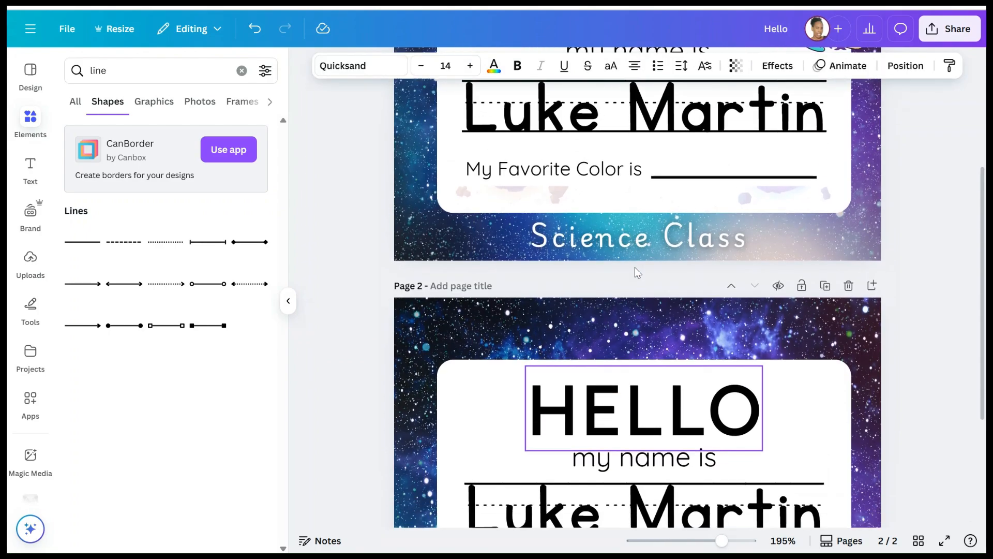
pyautogui.scroll(3, 635, 267)
pyautogui.scroll(-3, 634, 267)
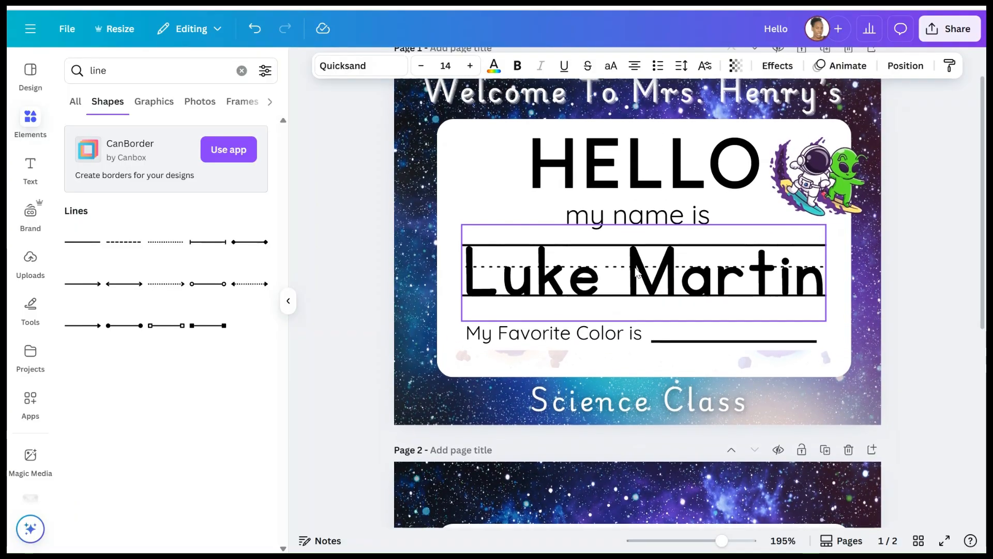
pyautogui.scroll(-5, 783, 378)
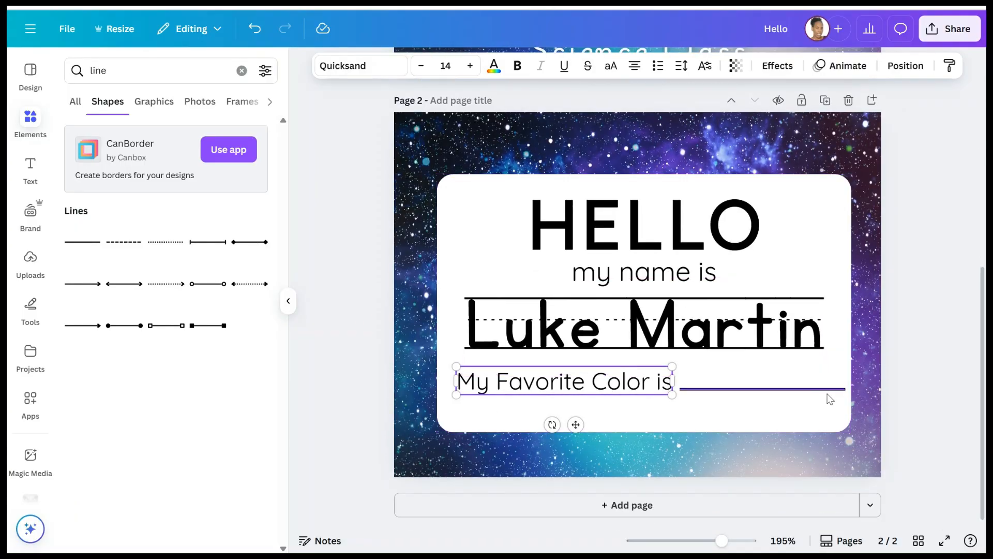
# - Shorten the line's right end so it fits inside the card
pyautogui.click(948, 306)
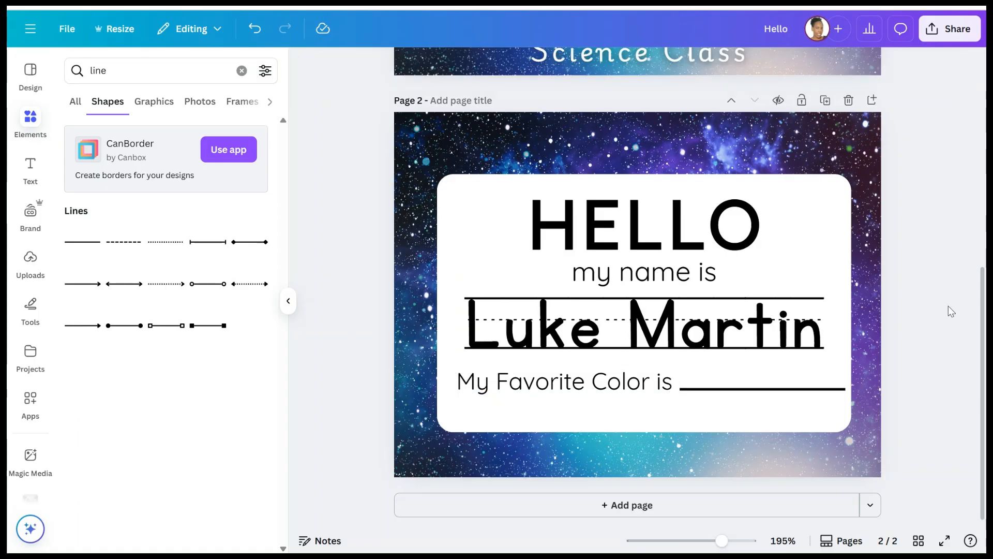
pyautogui.click(838, 389)
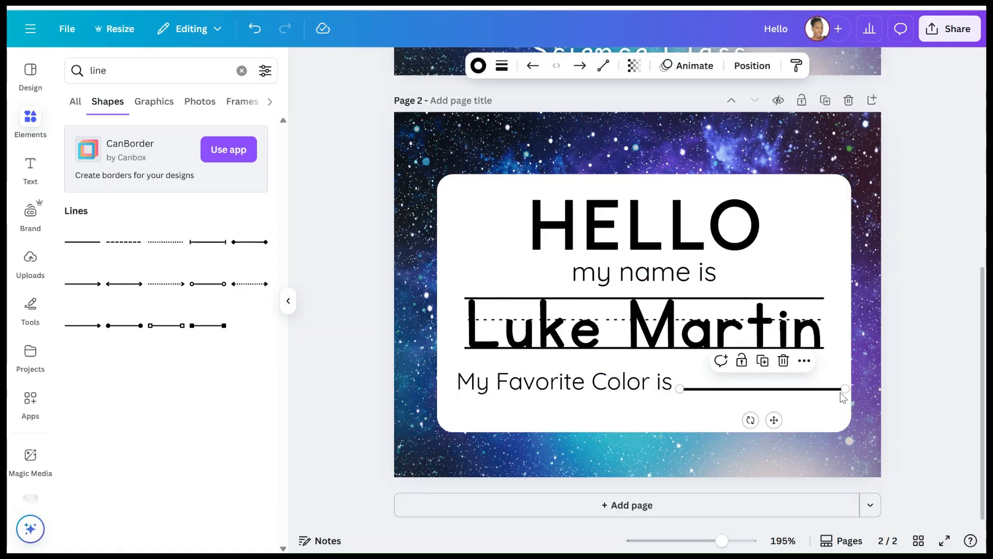
pyautogui.moveTo(845, 389); pyautogui.dragTo(838, 389)
pyautogui.click(897, 376)
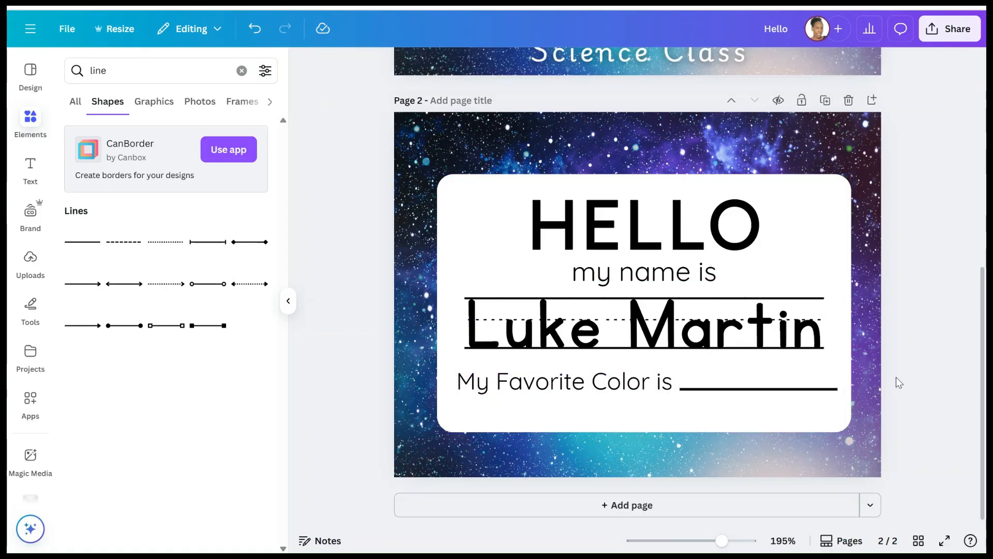
pyautogui.click(609, 390)
pyautogui.click(964, 298)
pyautogui.scroll(5, 804, 320)
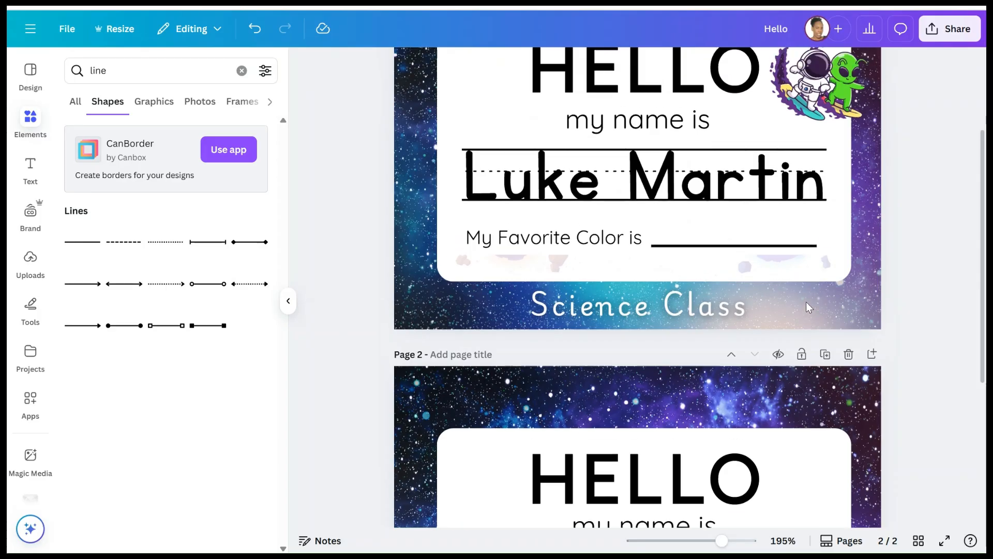
pyautogui.scroll(-6, 807, 306)
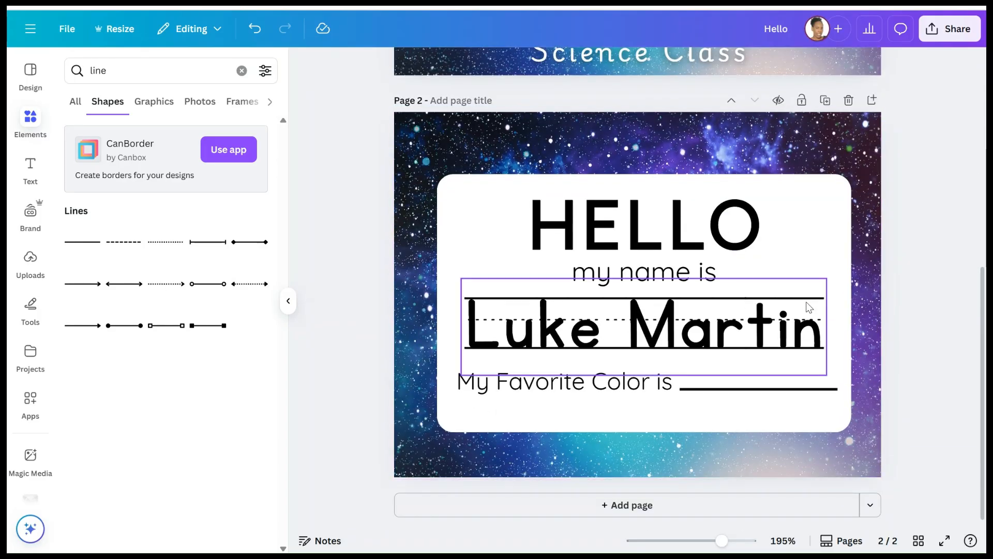
pyautogui.scroll(2, 788, 285)
pyautogui.scroll(5, 759, 261)
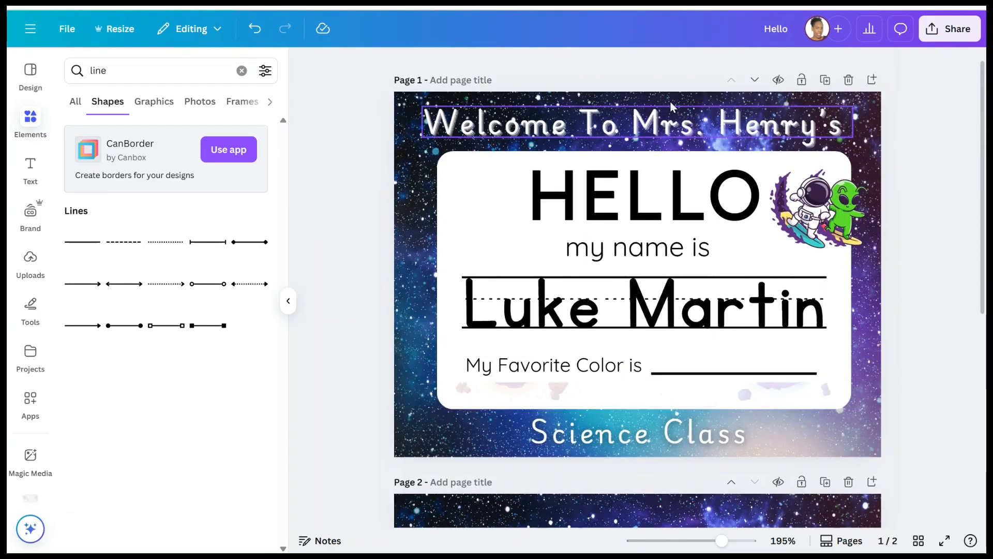
pyautogui.scroll(-5, 570, 156)
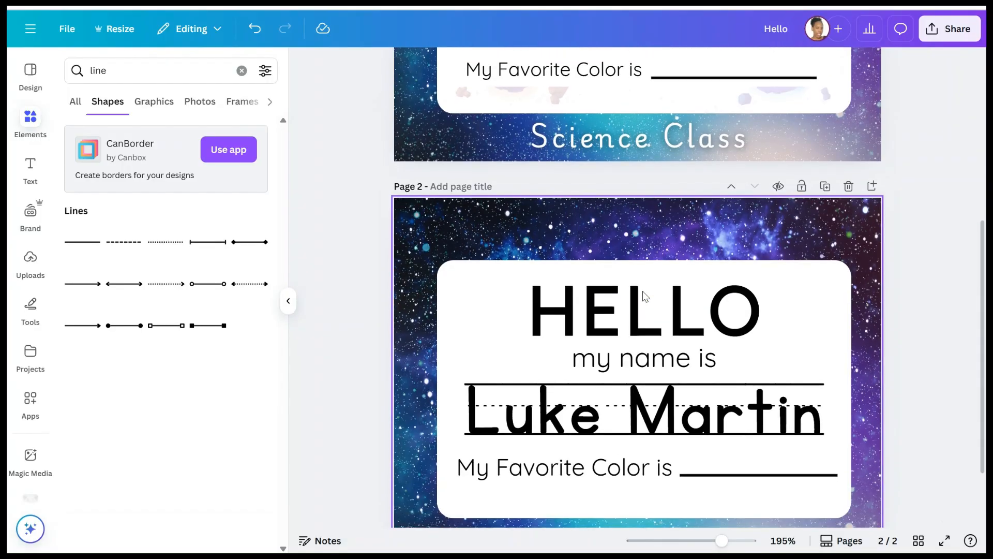
pyautogui.scroll(5, 759, 232)
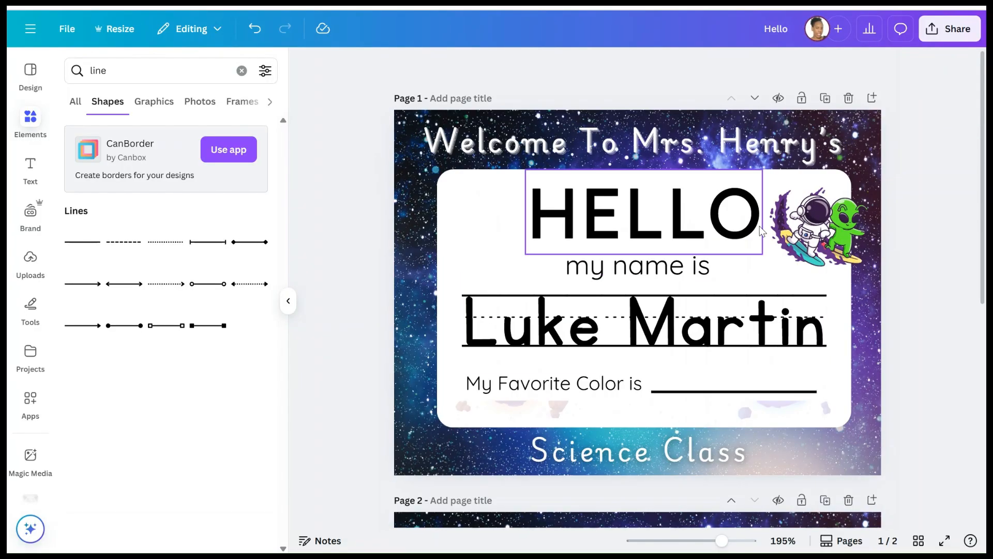
pyautogui.scroll(-5, 745, 195)
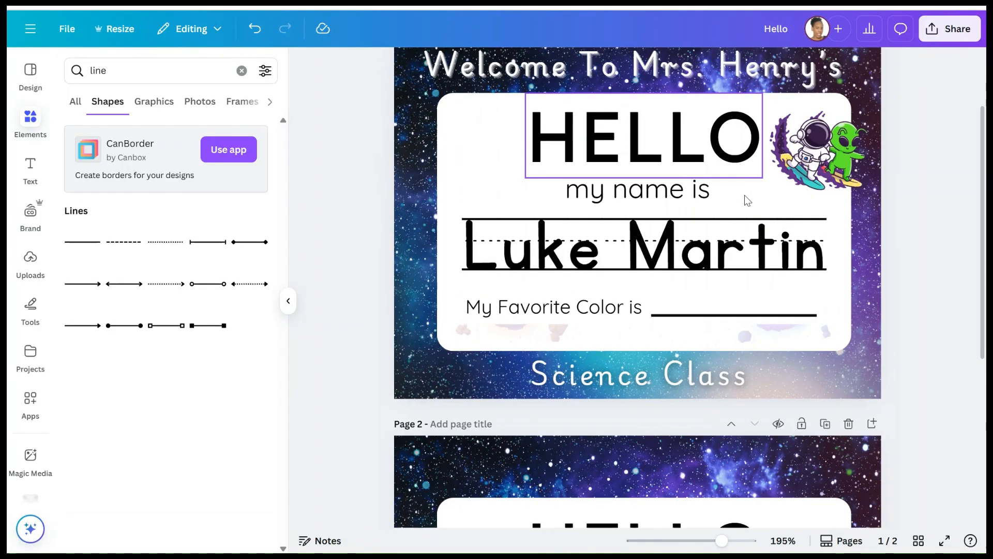
pyautogui.scroll(-2, 642, 398)
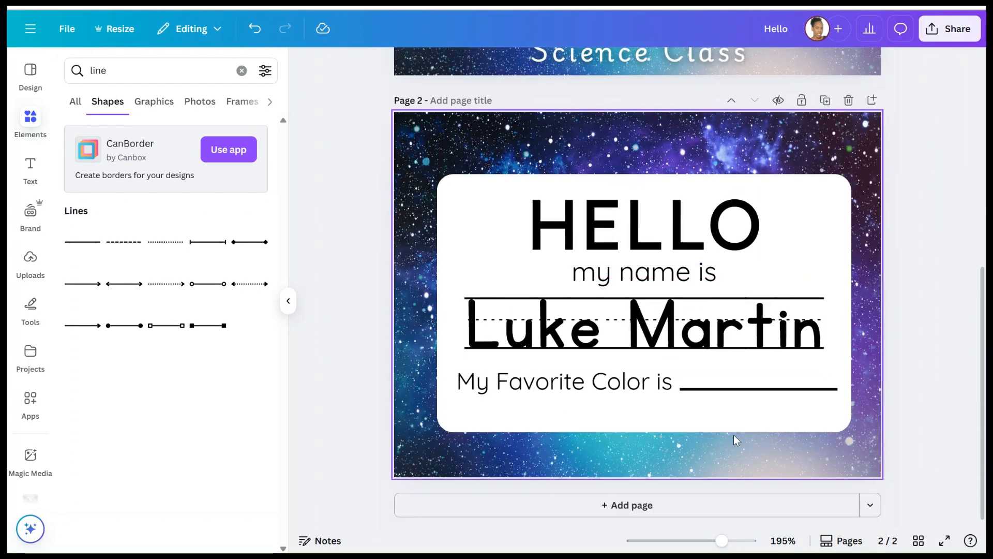
pyautogui.scroll(5, 732, 439)
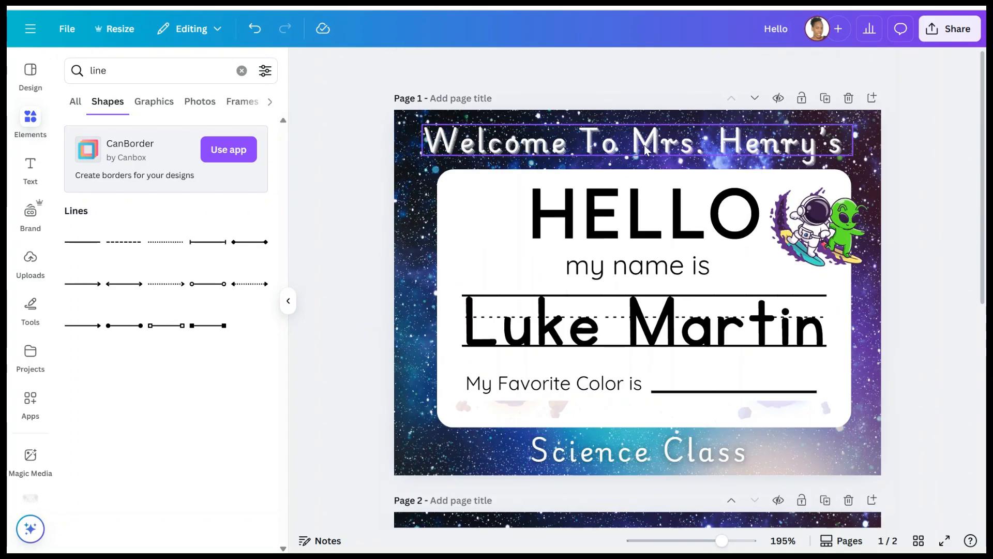
pyautogui.click(646, 150)
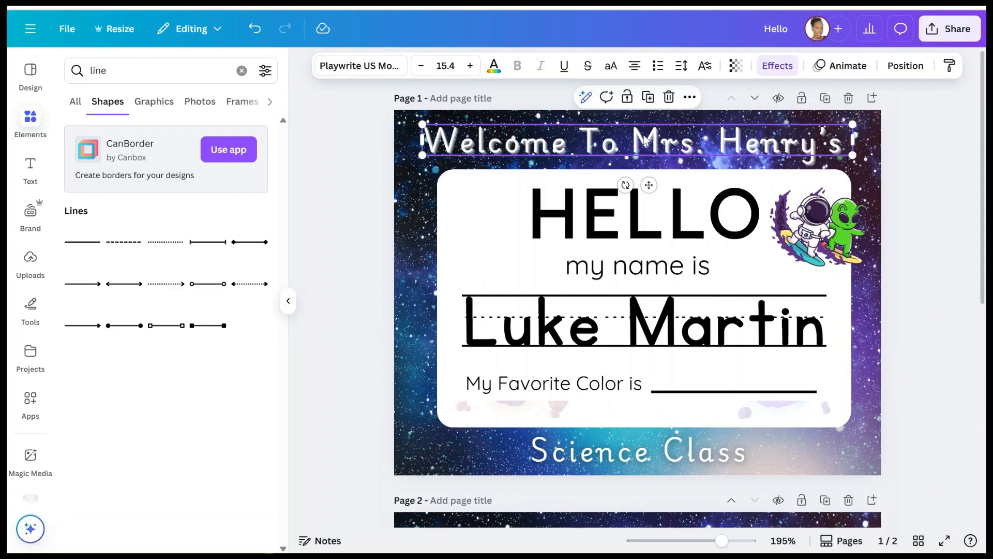
pyautogui.scroll(-5, 643, 151)
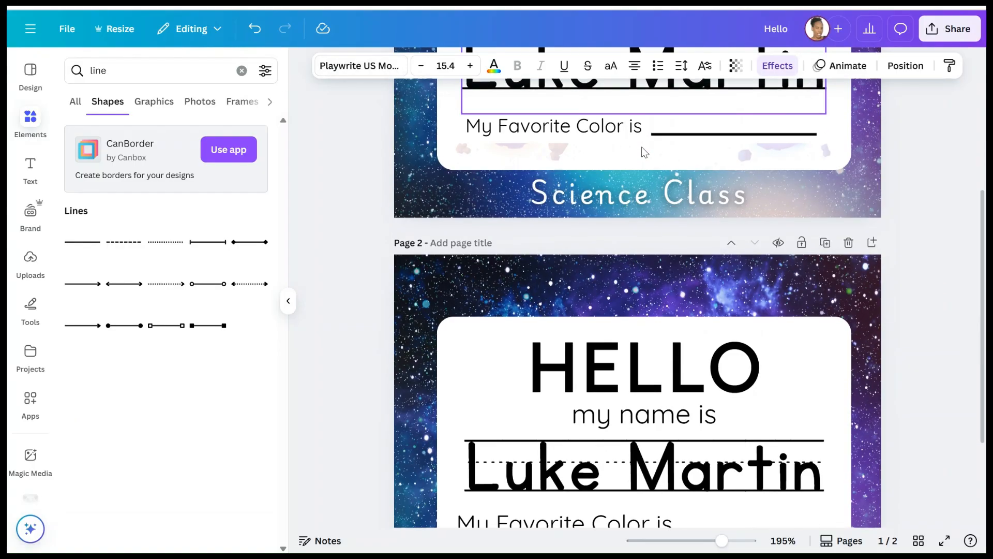
# - Add a new title text box, shrink it, and move it to the top of page 2
pyautogui.click(30, 171)
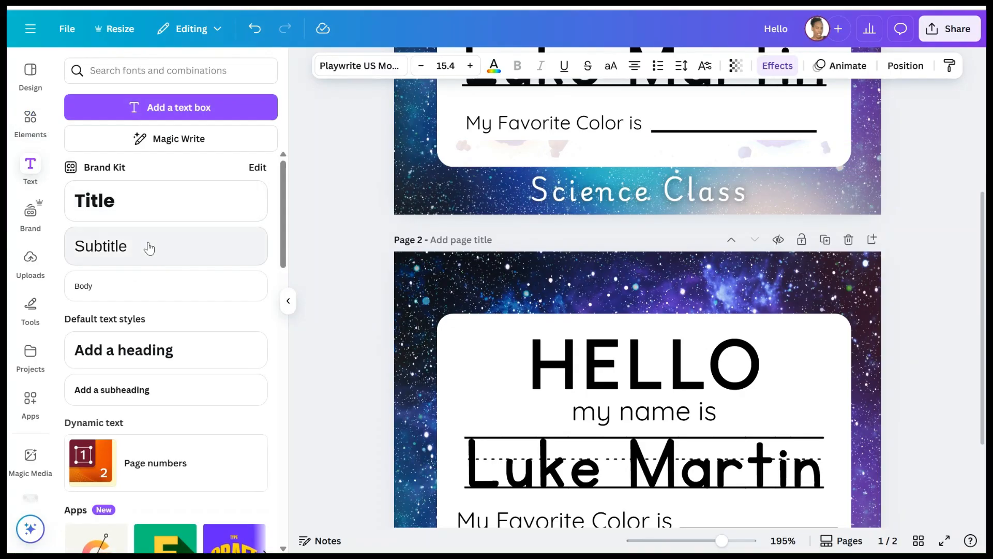
pyautogui.click(138, 215)
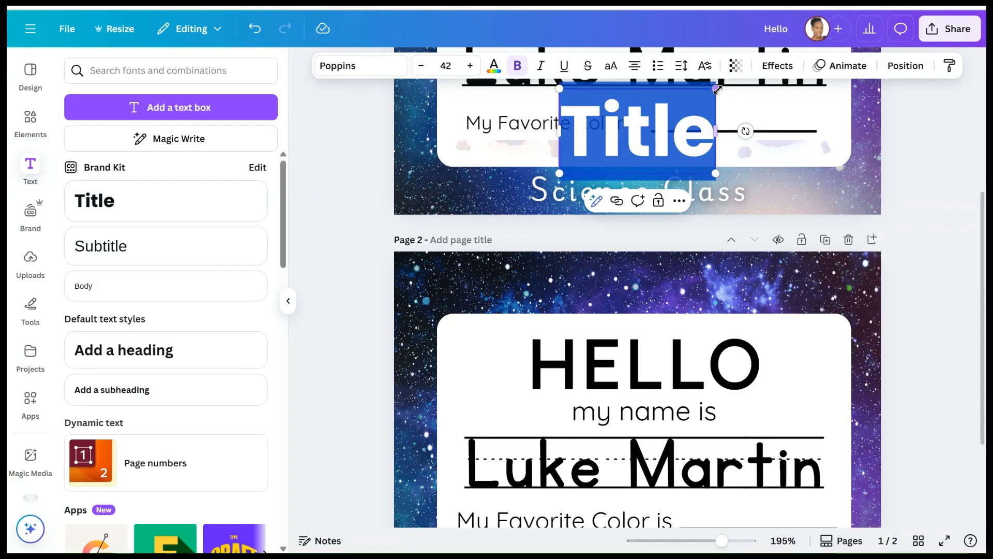
pyautogui.moveTo(716, 89); pyautogui.dragTo(648, 123)
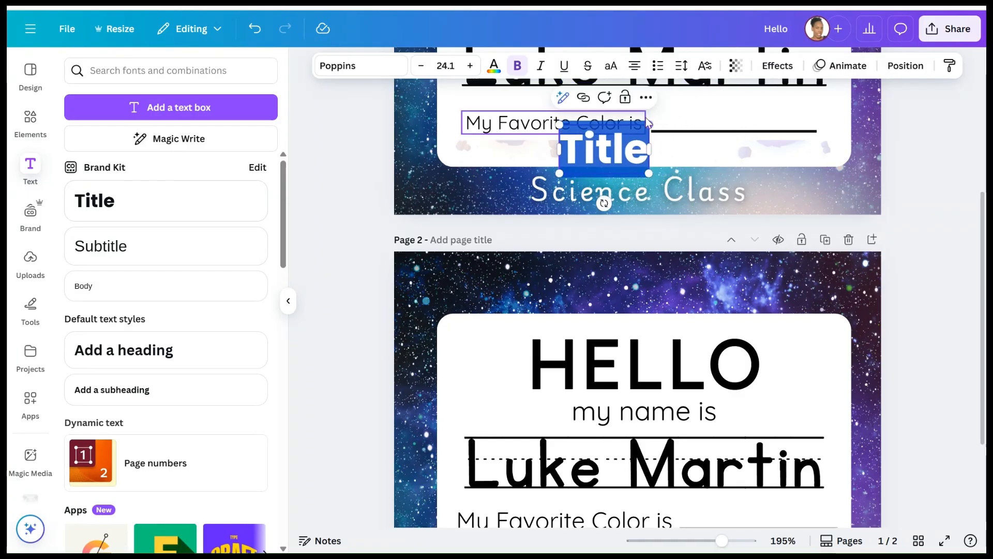
pyautogui.click(927, 136)
pyautogui.moveTo(604, 149); pyautogui.dragTo(583, 296)
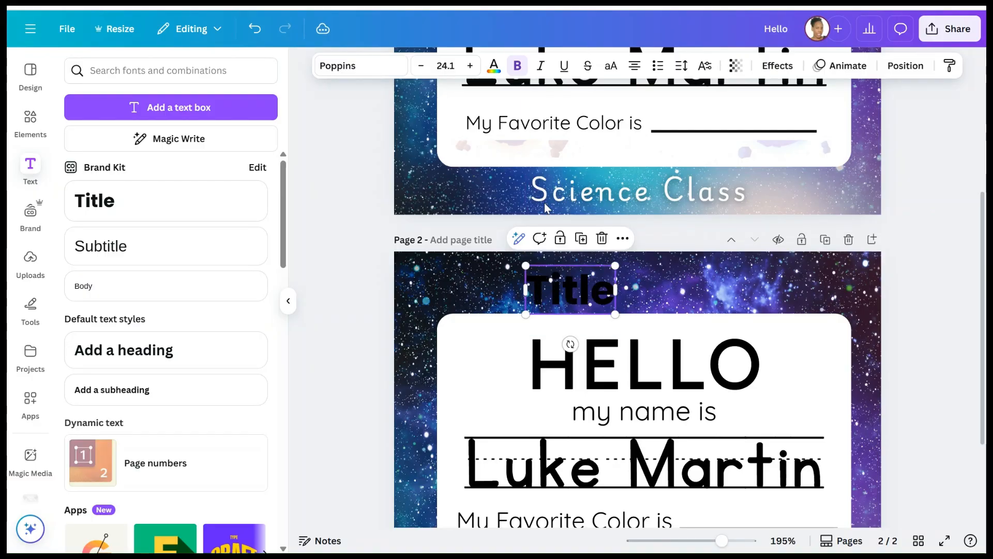
# - Make the title white in Playwrite US Modern and widen its box
pyautogui.click(494, 67)
pyautogui.click(167, 251)
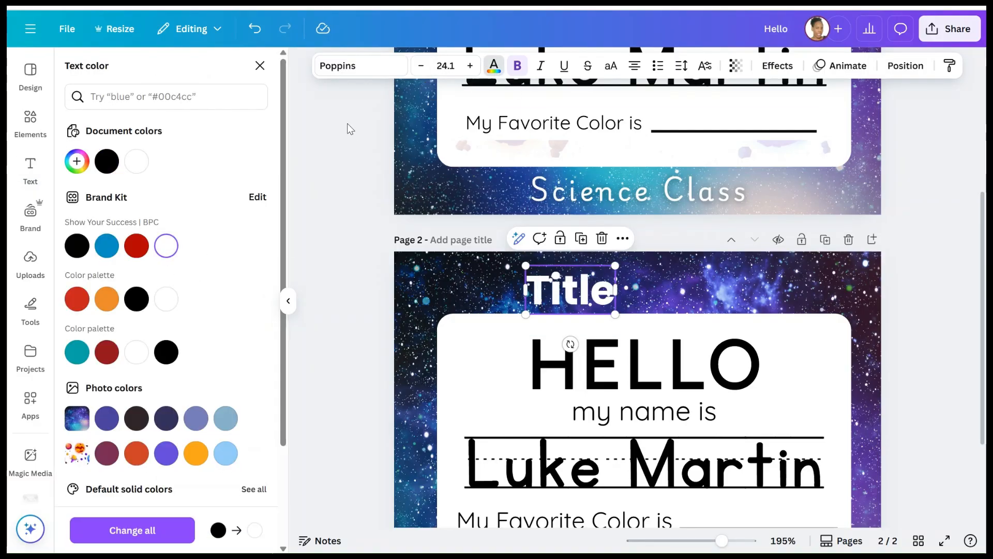
pyautogui.click(337, 70)
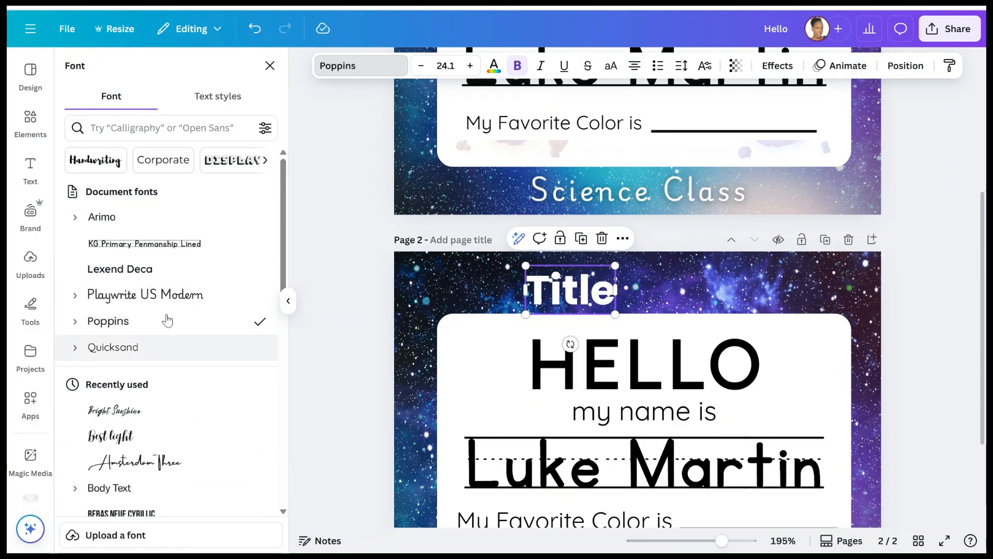
pyautogui.click(107, 301)
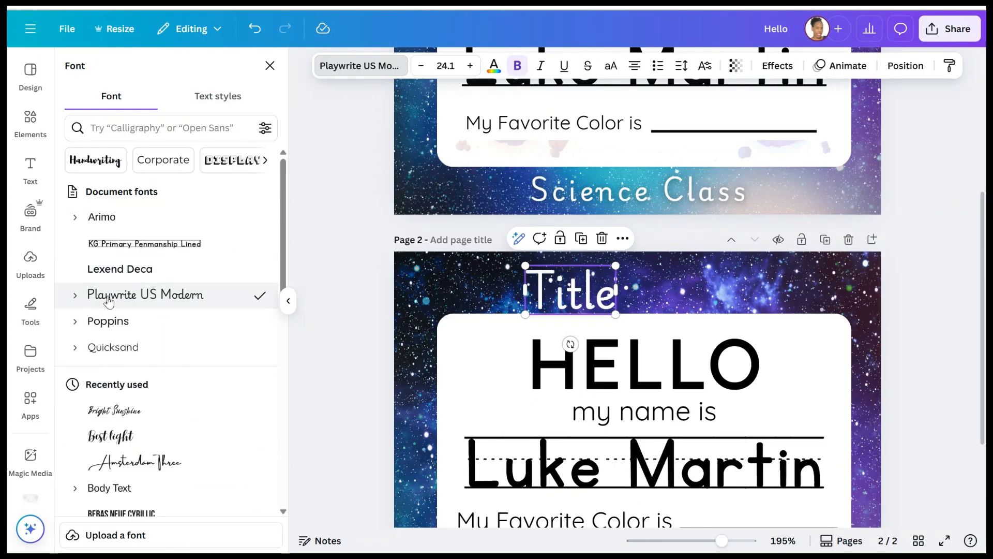
pyautogui.moveTo(615, 289); pyautogui.dragTo(648, 289)
# - Replace the placeholder with 'Welcome' and widen the box to keep it on one line
pyautogui.doubleClick(642, 290)
pyautogui.press('BackSpace')
pyautogui.write('welco')
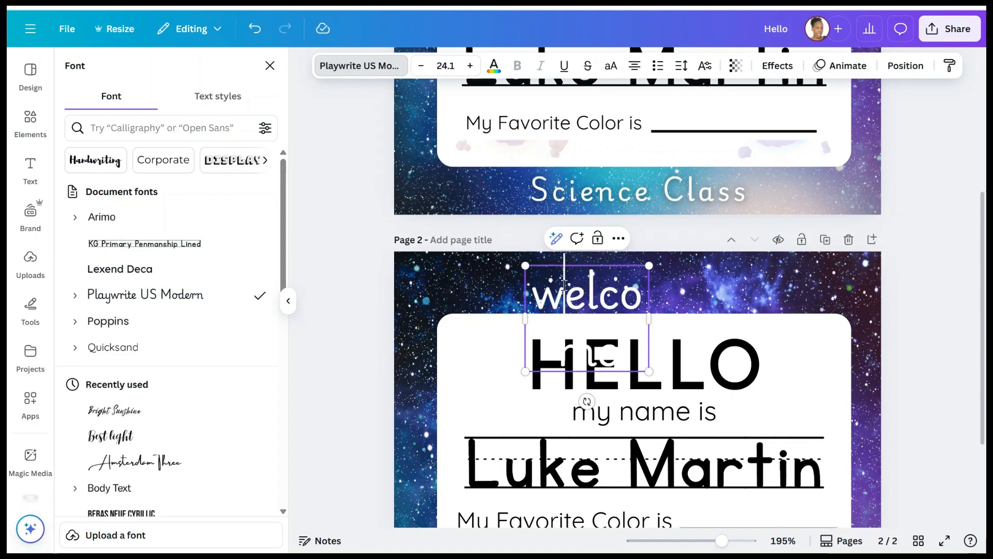
pyautogui.press('BackSpace')
pyautogui.write('W')
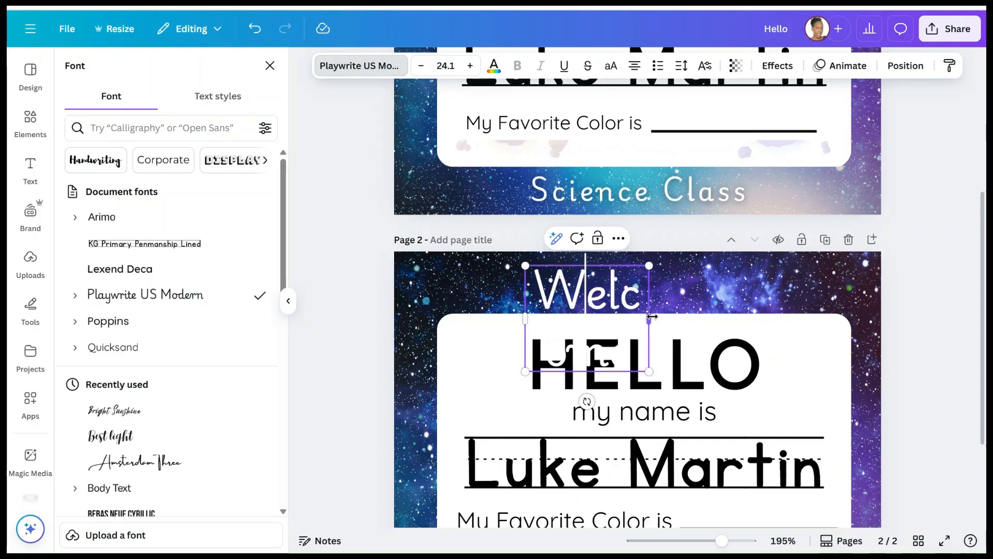
pyautogui.moveTo(652, 316); pyautogui.dragTo(764, 317)
# - Append 'to' and the teacher's name, then widen and scale down the title to fit one line
pyautogui.click(745, 292)
pyautogui.write('t')
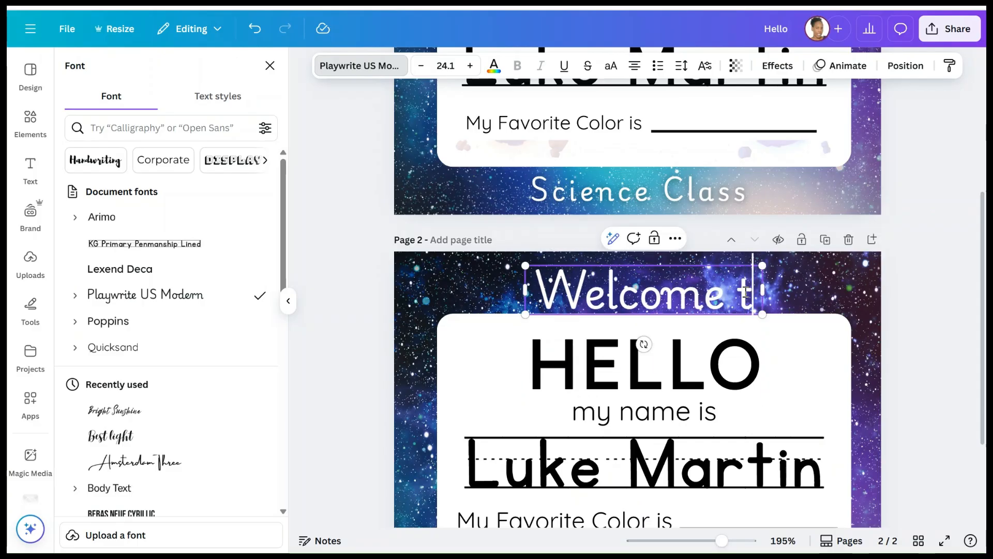
pyautogui.write('o')
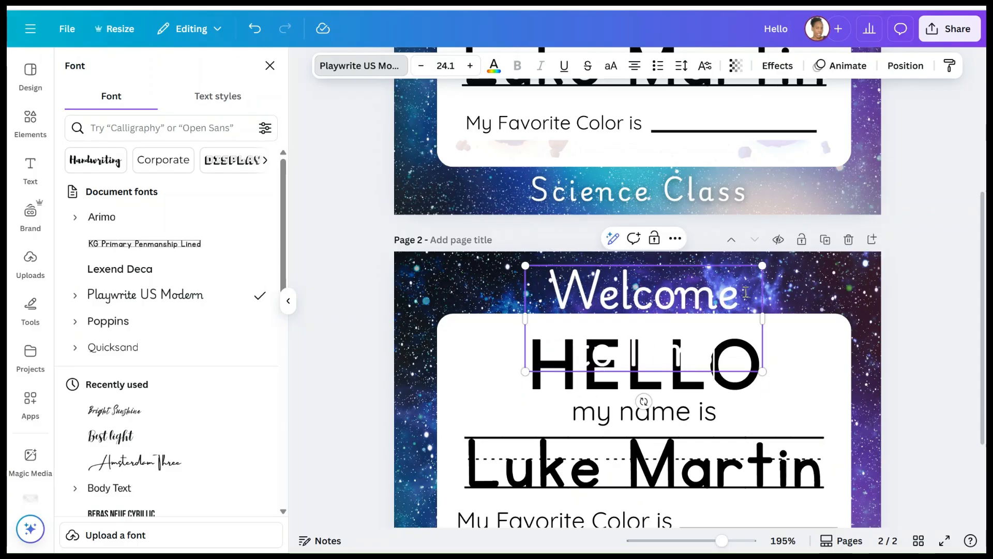
pyautogui.write(' Mrs. Lee')
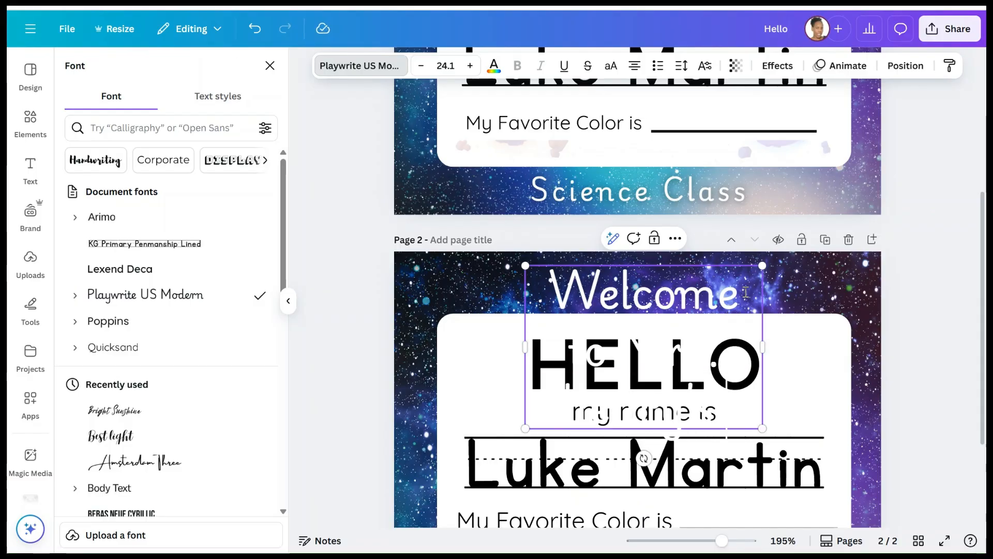
pyautogui.moveTo(762, 346); pyautogui.dragTo(981, 297)
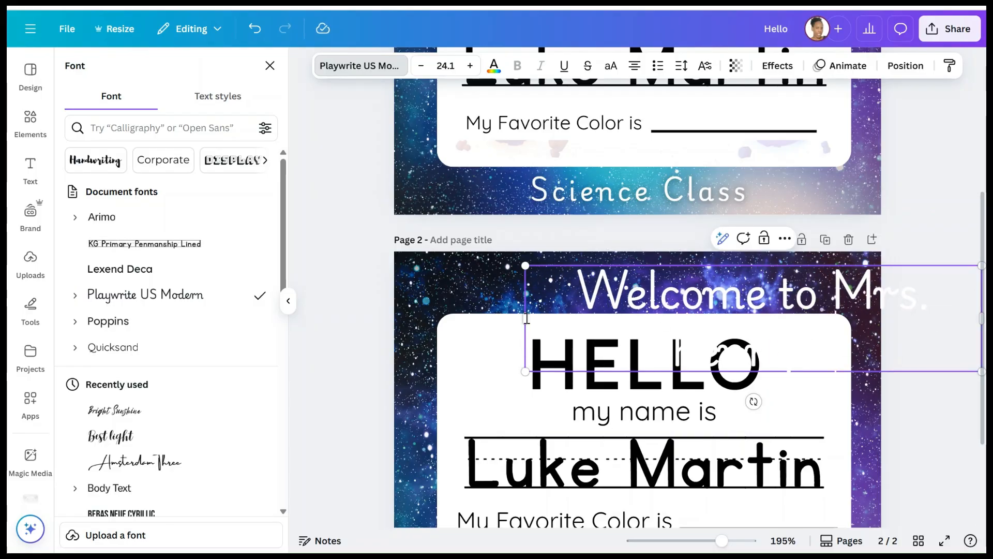
pyautogui.moveTo(527, 318); pyautogui.dragTo(391, 286)
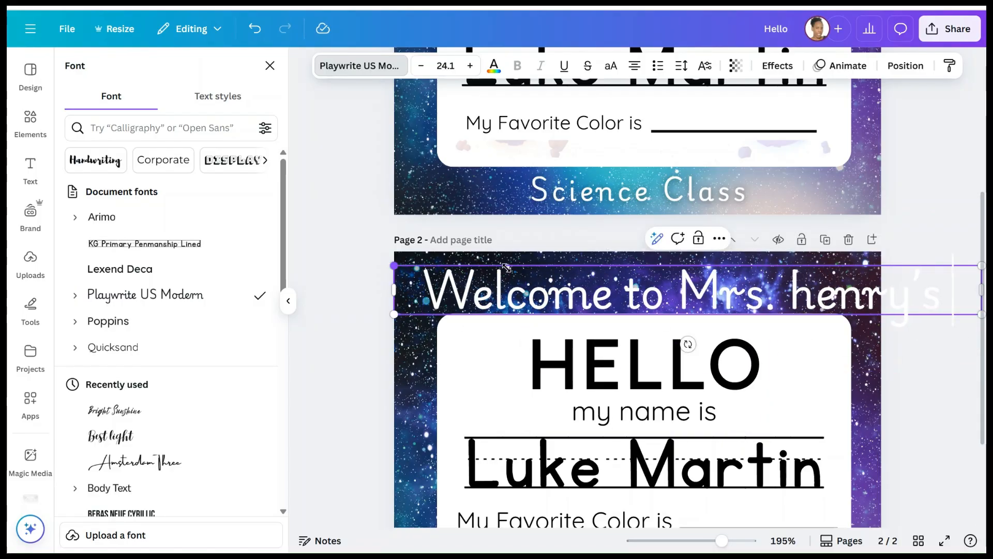
pyautogui.moveTo(507, 267); pyautogui.dragTo(602, 283)
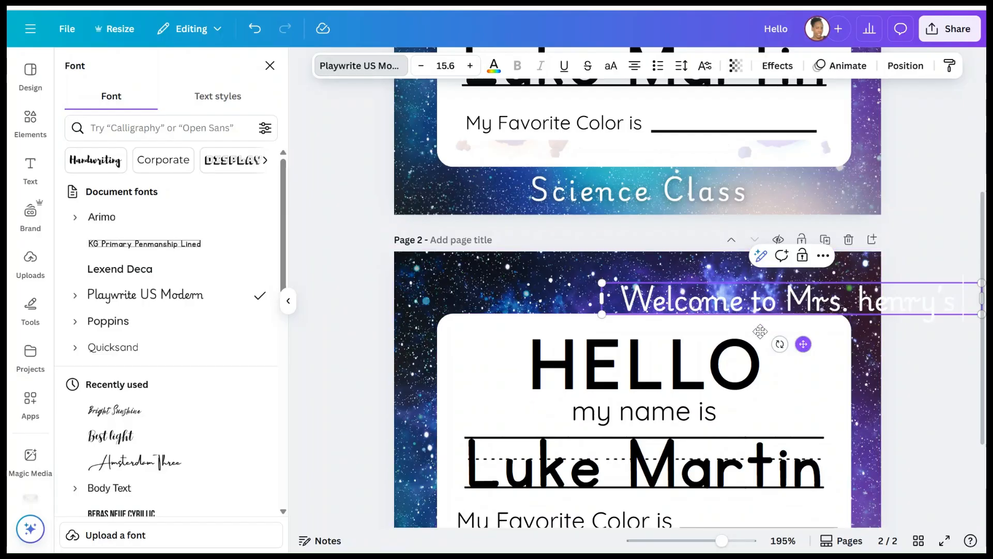
pyautogui.moveTo(760, 300); pyautogui.dragTo(629, 279)
pyautogui.scroll(5, 671, 161)
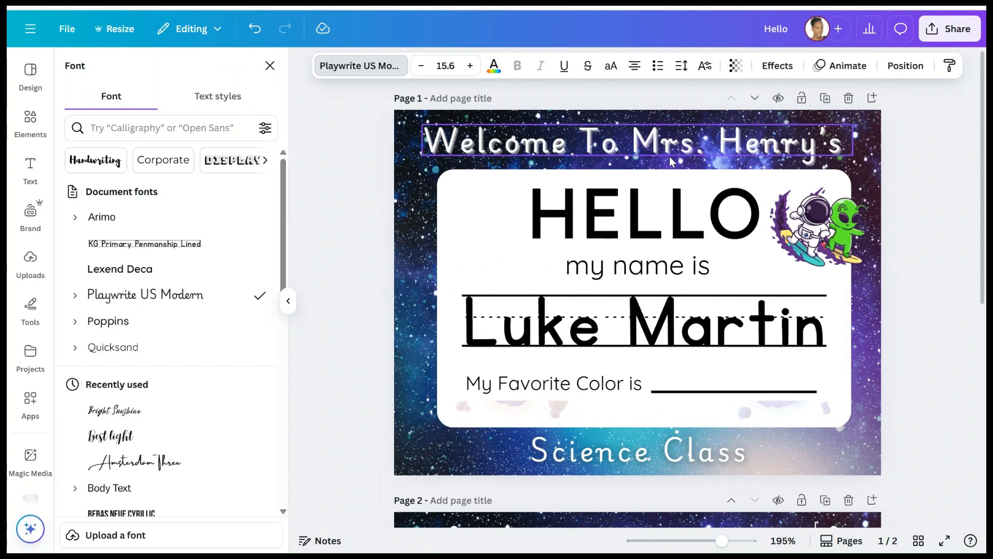
pyautogui.scroll(-5, 671, 161)
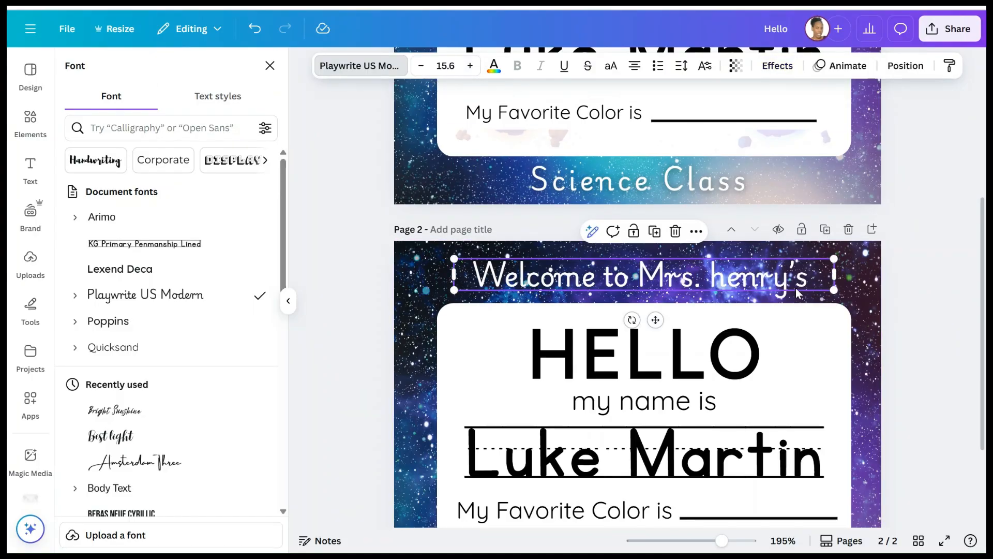
# - Capitalise the teacher's name and centre the title, shrinking it slightly to 15.4
pyautogui.click(726, 278)
pyautogui.press('BackSpace')
pyautogui.write('H')
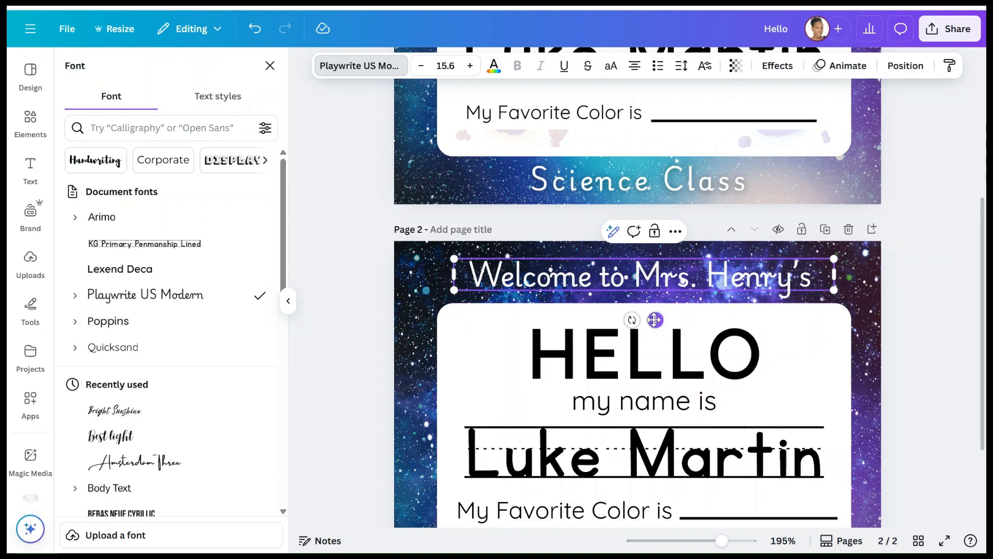
pyautogui.moveTo(655, 320); pyautogui.dragTo(647, 321)
pyautogui.moveTo(816, 274); pyautogui.dragTo(466, 261)
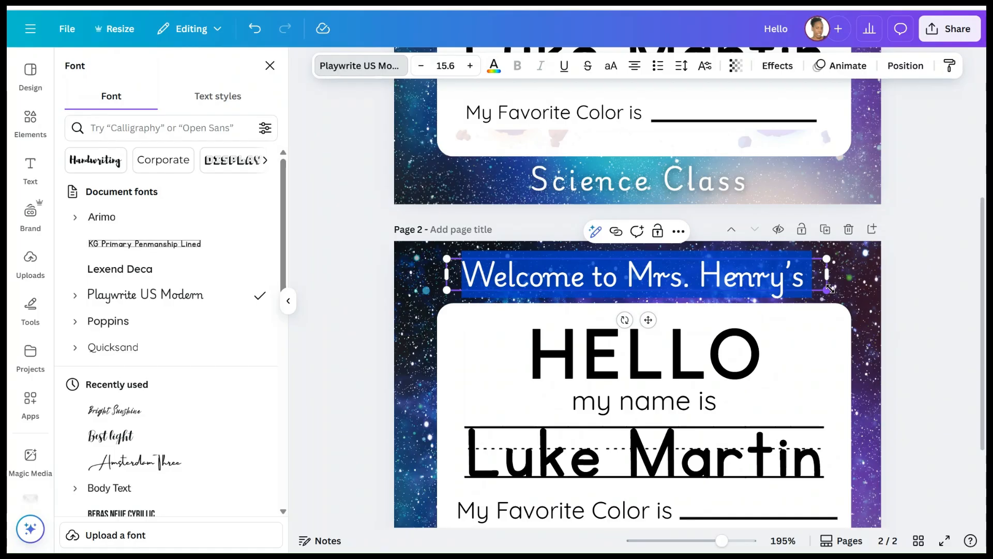
pyautogui.moveTo(827, 290); pyautogui.dragTo(825, 290)
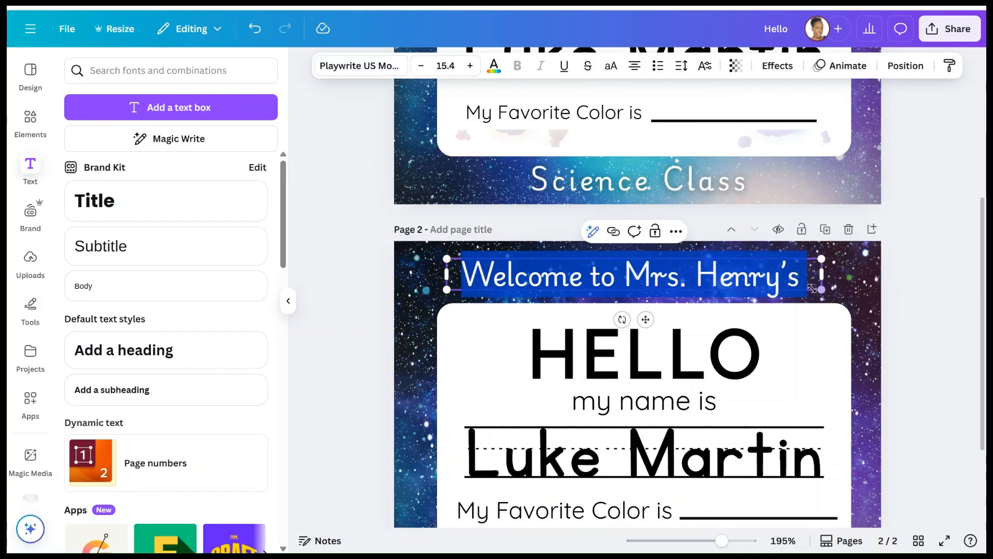
pyautogui.click(931, 279)
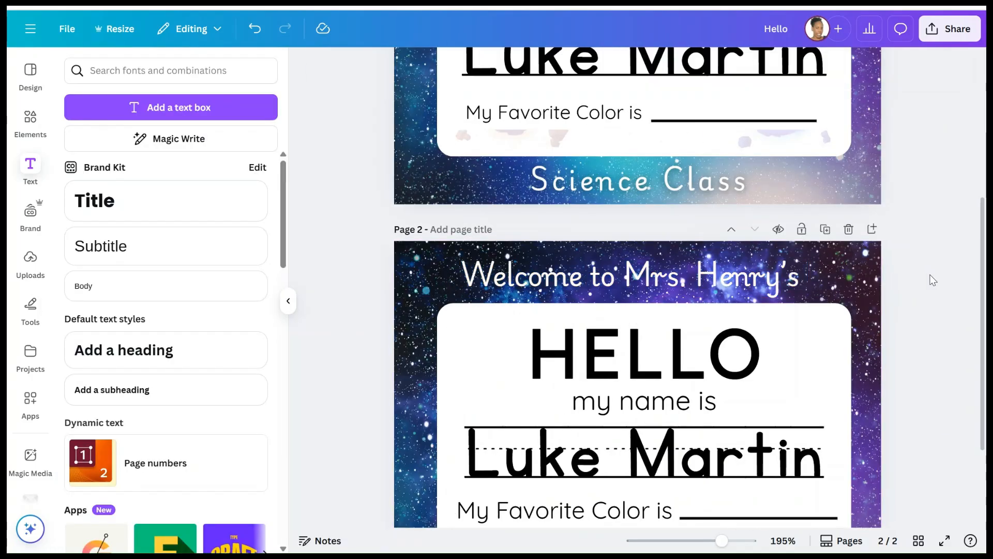
# - Set the title's letter spacing to 190, widening and recentring the box
pyautogui.click(745, 279)
pyautogui.click(677, 70)
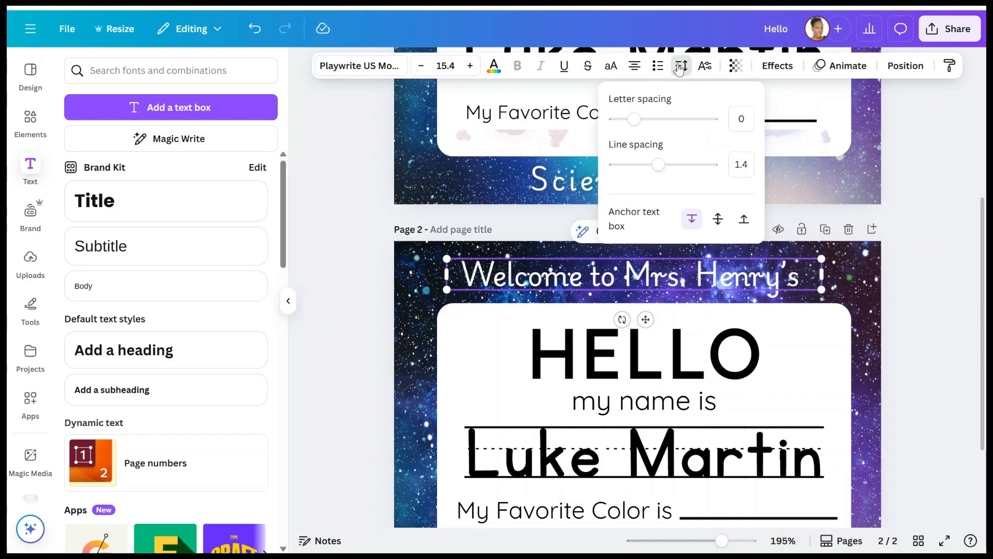
pyautogui.moveTo(640, 123); pyautogui.dragTo(655, 121)
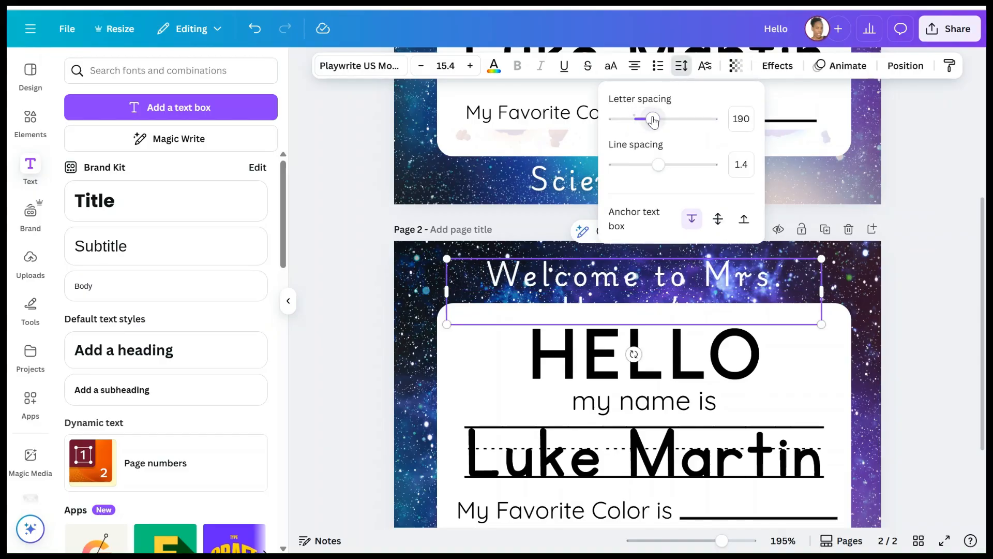
pyautogui.moveTo(822, 291); pyautogui.dragTo(927, 274)
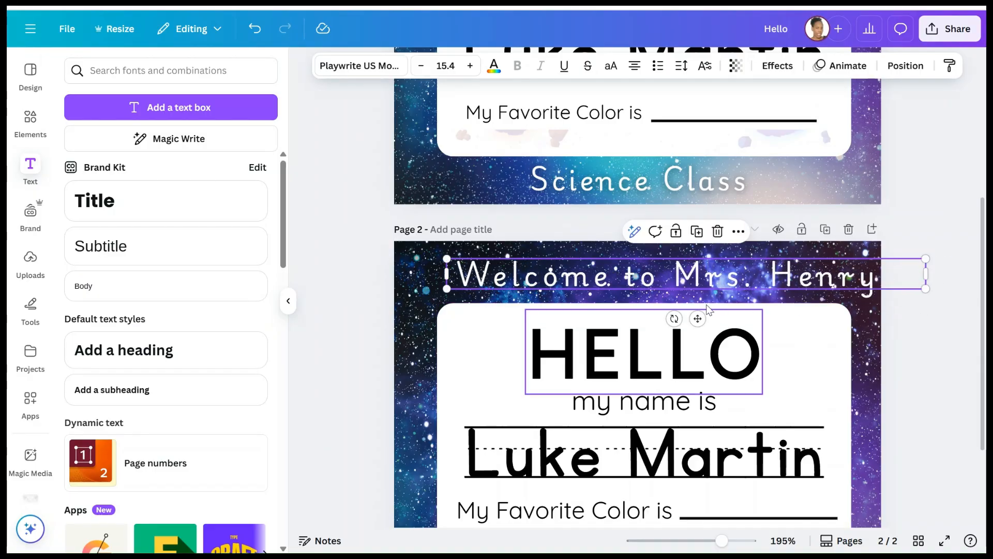
pyautogui.moveTo(698, 317); pyautogui.dragTo(658, 320)
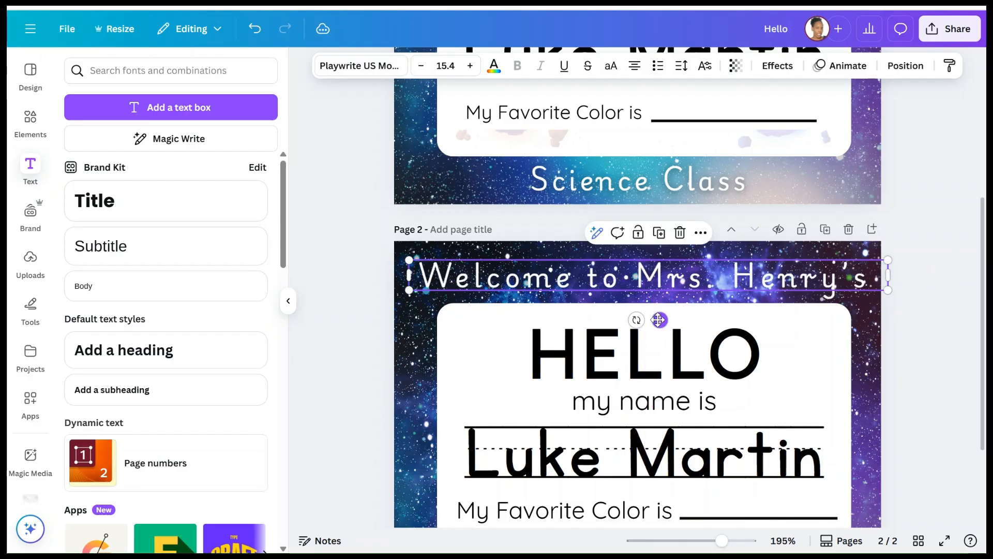
# - Give the title an Outline effect with thickness 78 and recentre it
pyautogui.click(777, 66)
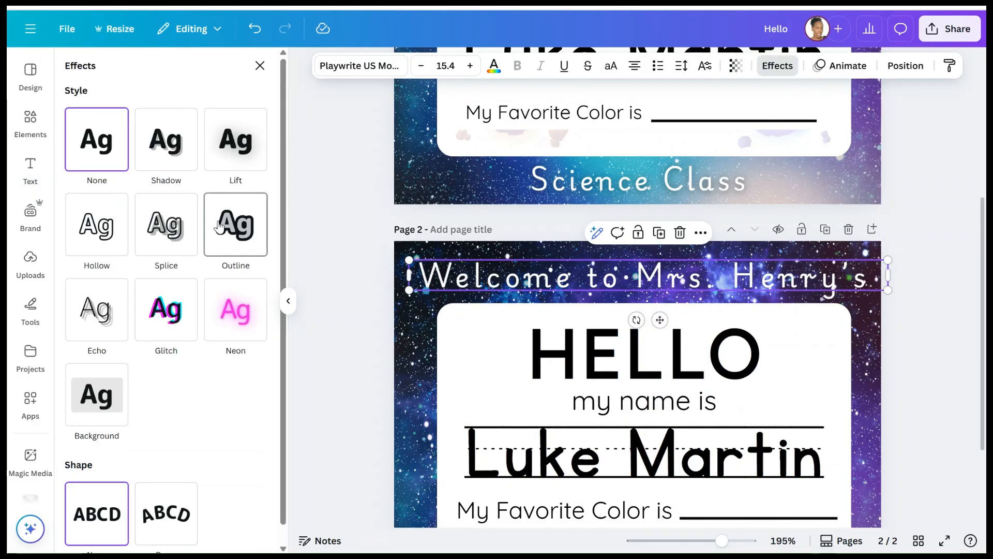
pyautogui.click(223, 231)
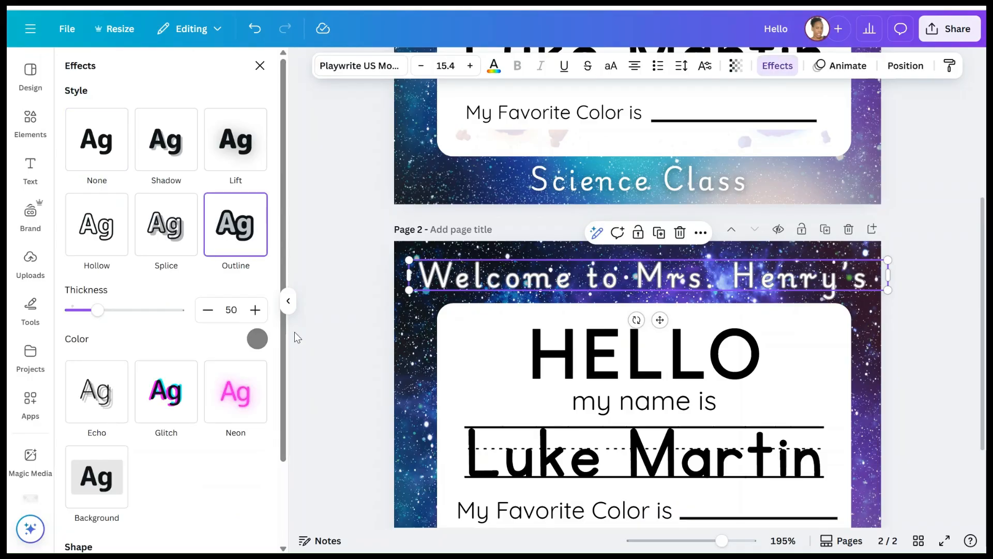
pyautogui.moveTo(97, 310); pyautogui.dragTo(117, 312)
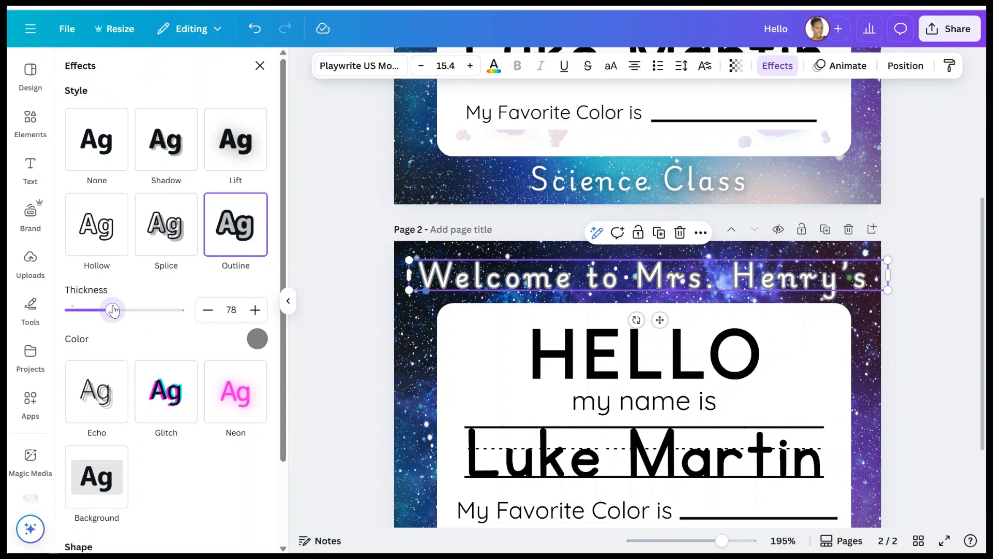
pyautogui.click(914, 256)
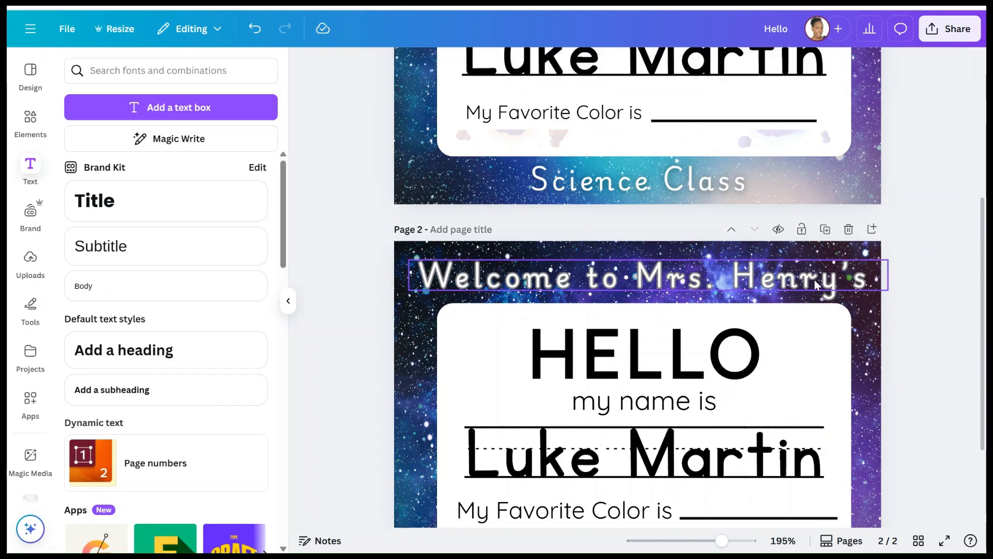
pyautogui.moveTo(800, 280); pyautogui.dragTo(791, 278)
# - Duplicate the welcome title and move the copy to the bottom of page 2
pyautogui.scroll(-3, 784, 214)
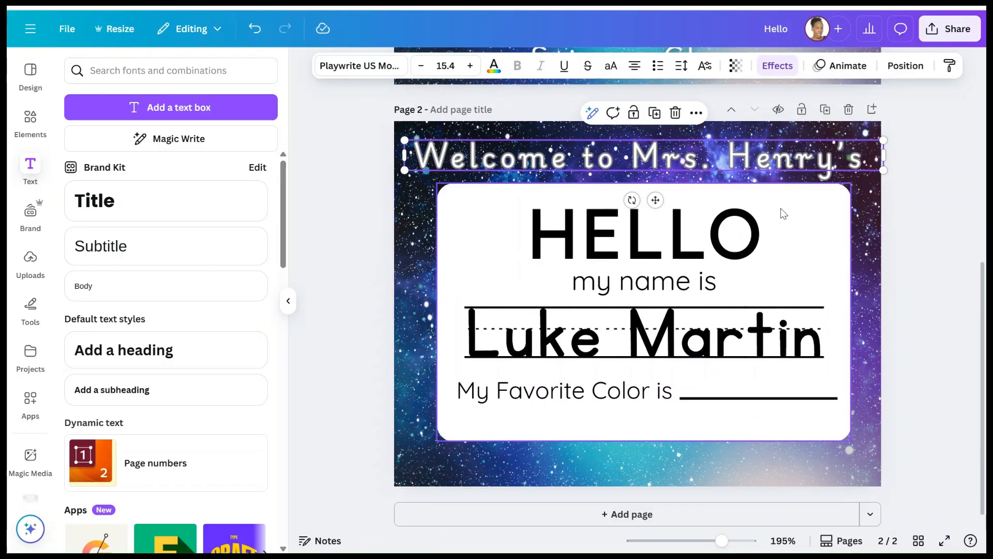
pyautogui.scroll(2, 784, 214)
pyautogui.scroll(-1, 784, 214)
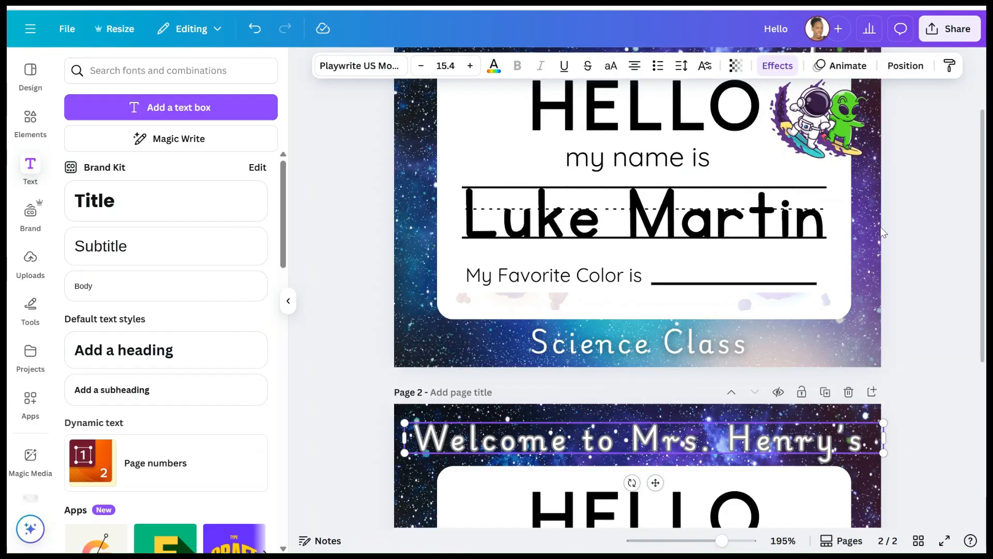
pyautogui.scroll(5, 785, 393)
pyautogui.scroll(-4, 722, 440)
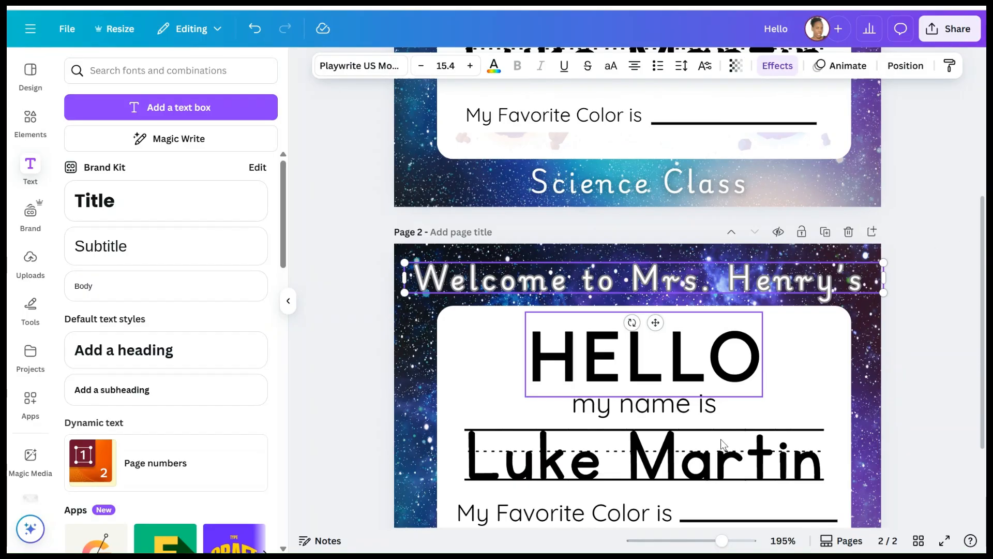
pyautogui.press('Escape')
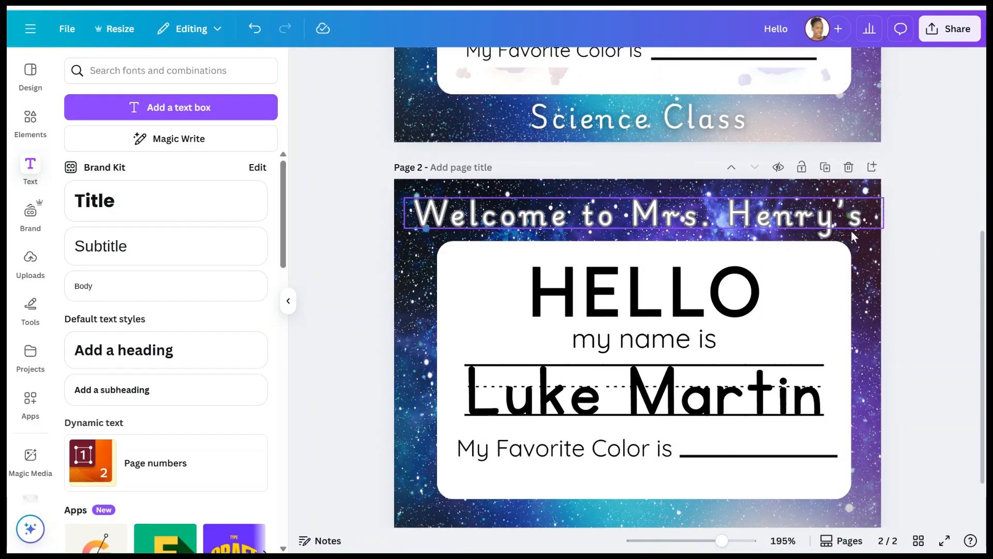
pyautogui.click(653, 170)
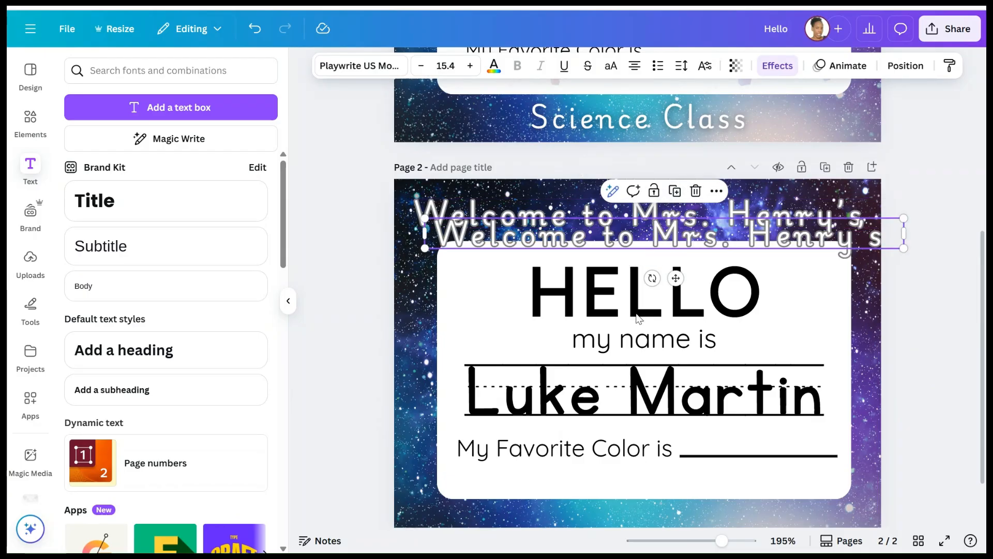
pyautogui.moveTo(639, 232); pyautogui.dragTo(640, 488)
pyautogui.scroll(-2, 642, 335)
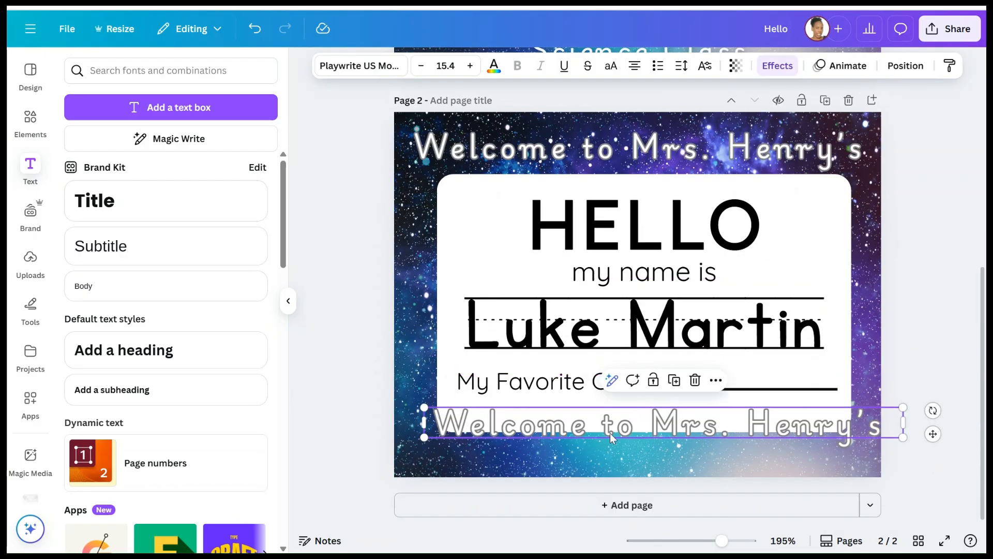
pyautogui.moveTo(611, 437); pyautogui.dragTo(601, 461)
# - Retype the copy as 'Science Class', centre it, and apply a Lift effect
pyautogui.doubleClick(602, 460)
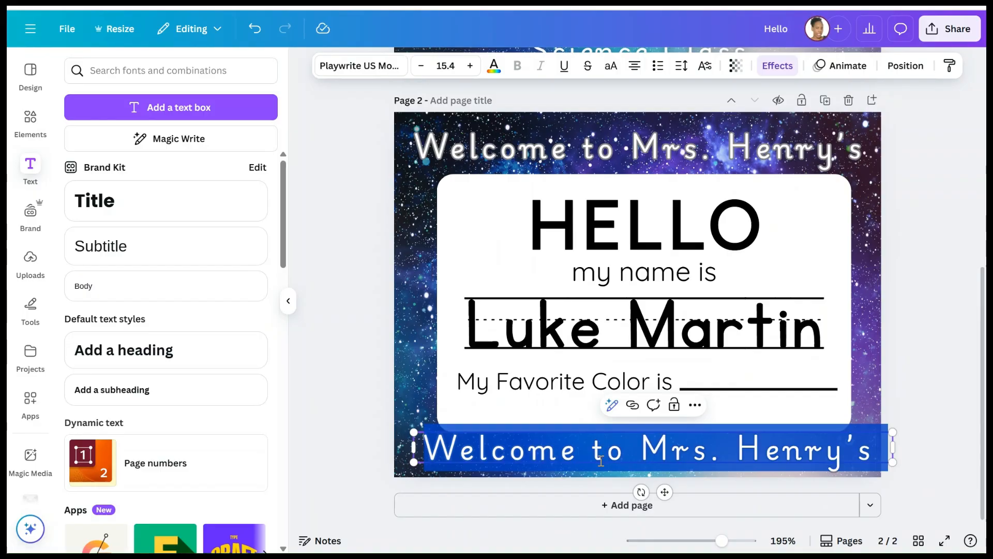
pyautogui.write('Science C')
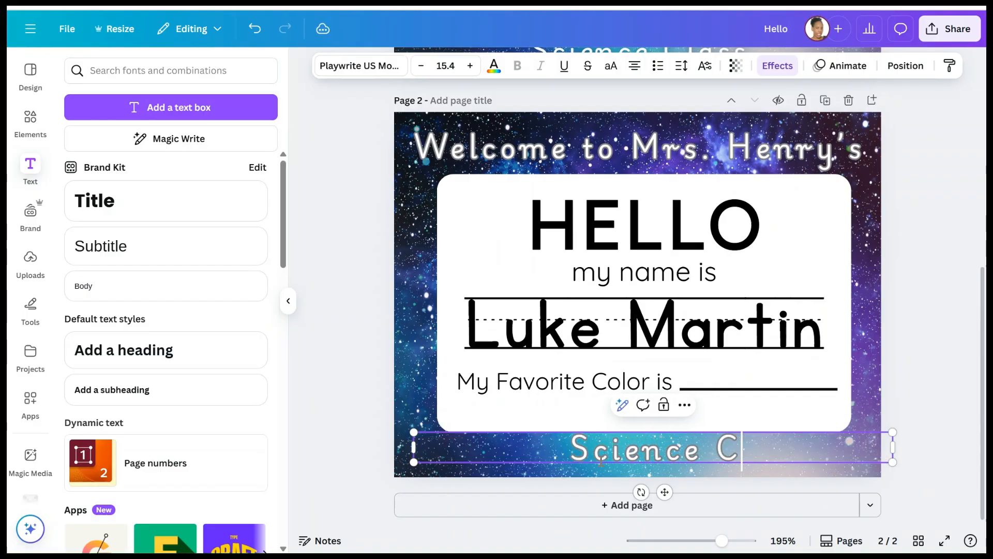
pyautogui.write('lass')
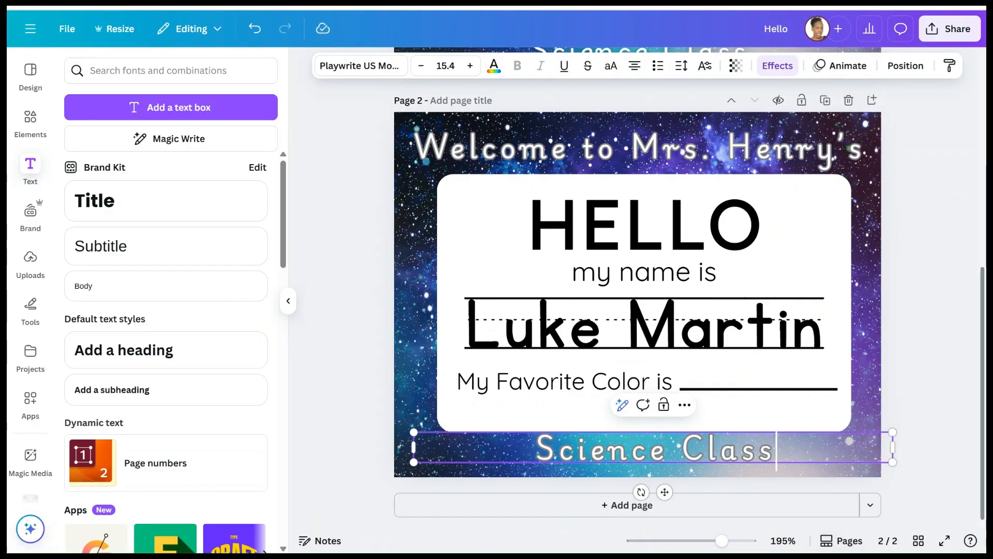
pyautogui.click(953, 355)
pyautogui.moveTo(732, 461); pyautogui.dragTo(713, 470)
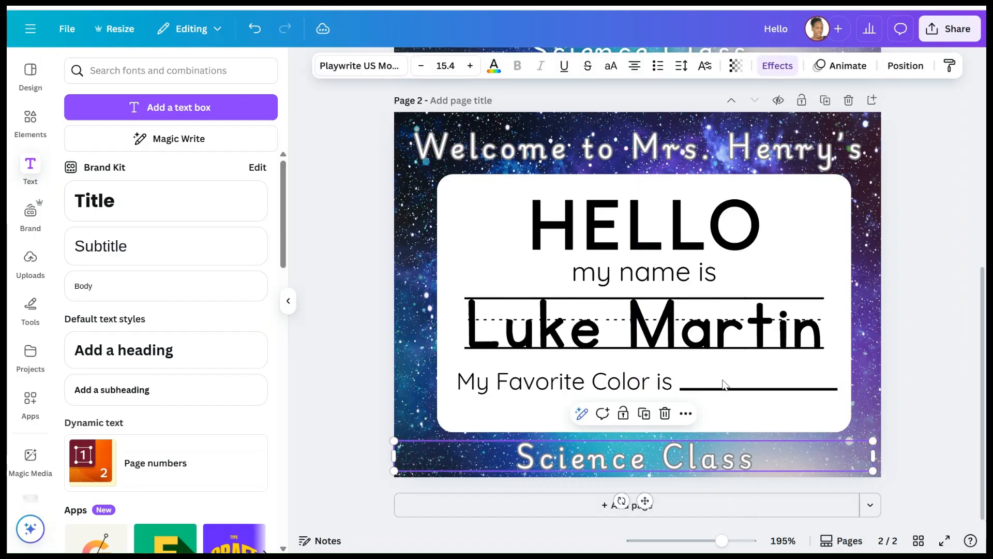
pyautogui.click(772, 69)
pyautogui.click(229, 154)
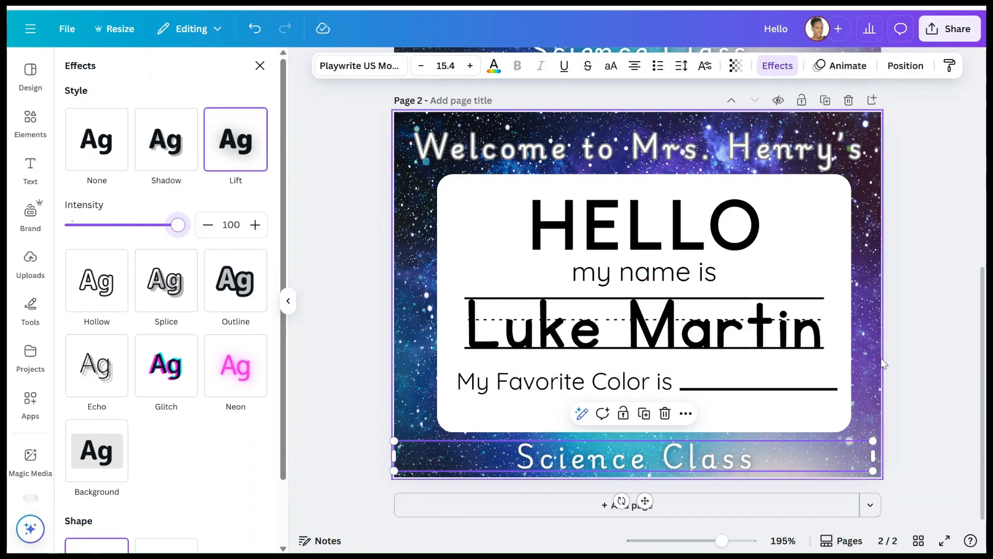
pyautogui.click(895, 349)
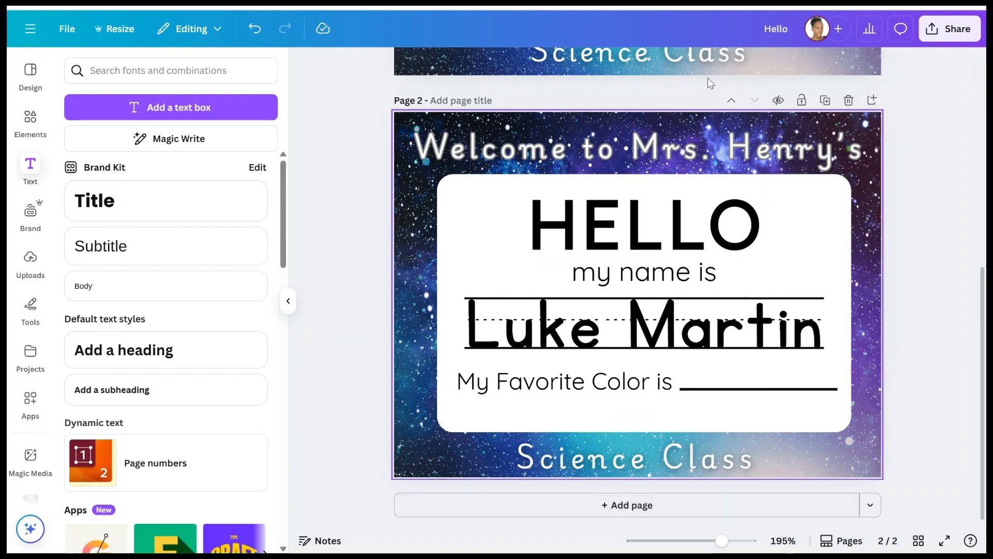
# - Shrink the Science Class footer from 15.4 to 15.1 and shift it slightly right
pyautogui.click(688, 58)
pyautogui.scroll(3, 646, 155)
pyautogui.scroll(-3, 646, 168)
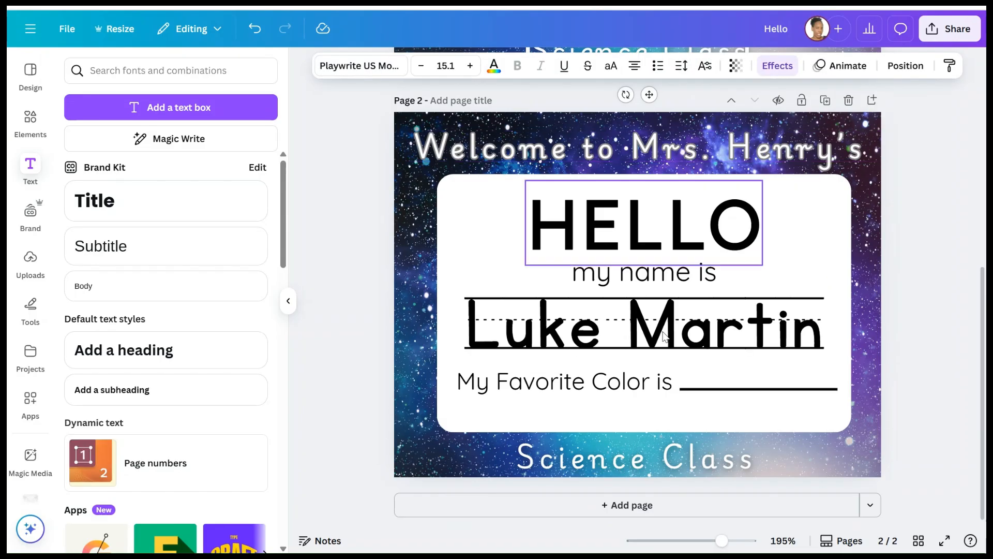
pyautogui.click(637, 456)
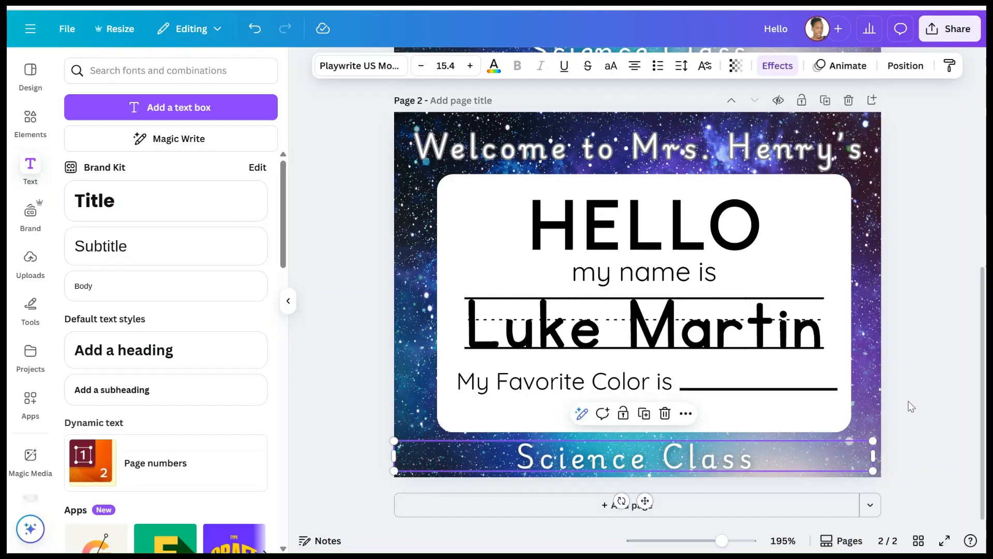
pyautogui.moveTo(867, 473); pyautogui.dragTo(858, 472)
pyautogui.moveTo(710, 465); pyautogui.dragTo(730, 465)
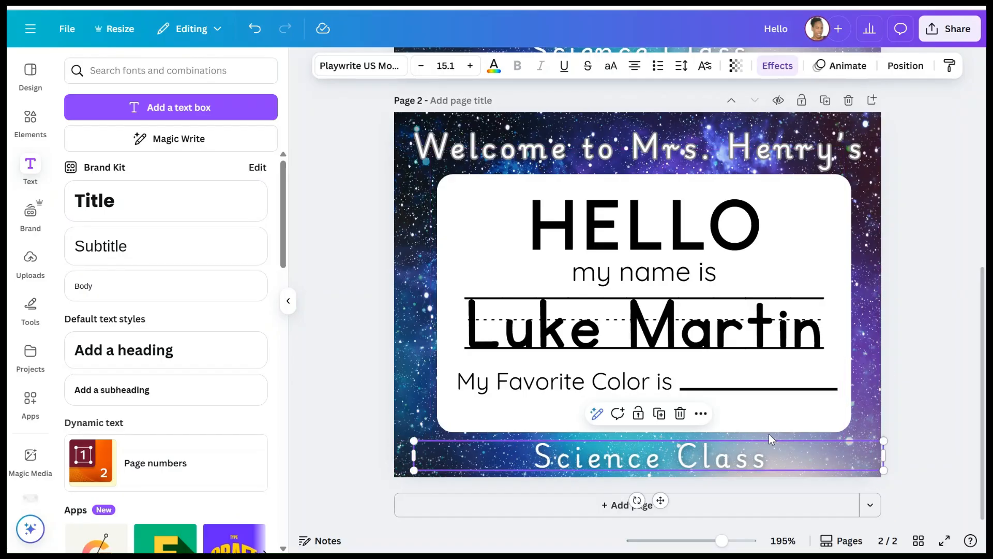
pyautogui.click(959, 313)
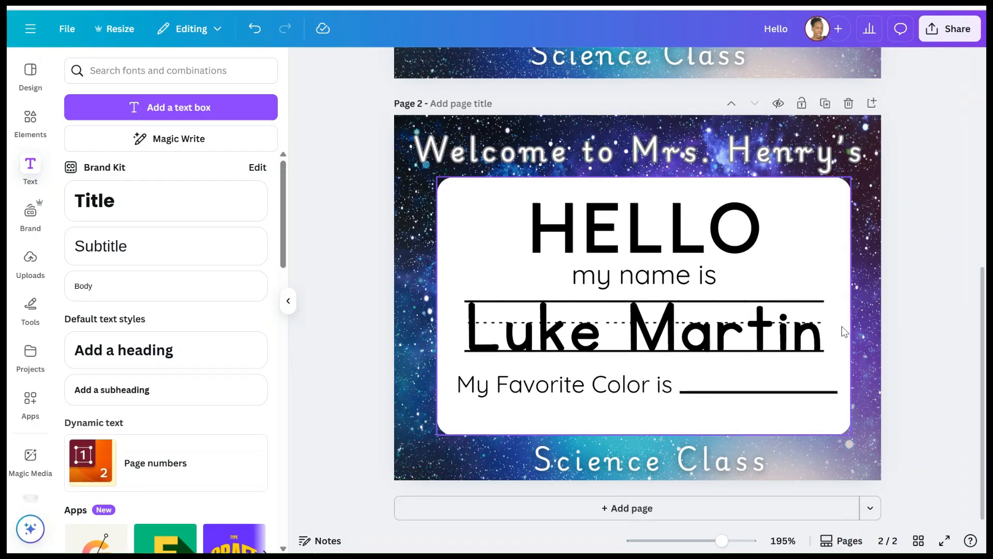
pyautogui.scroll(7, 846, 289)
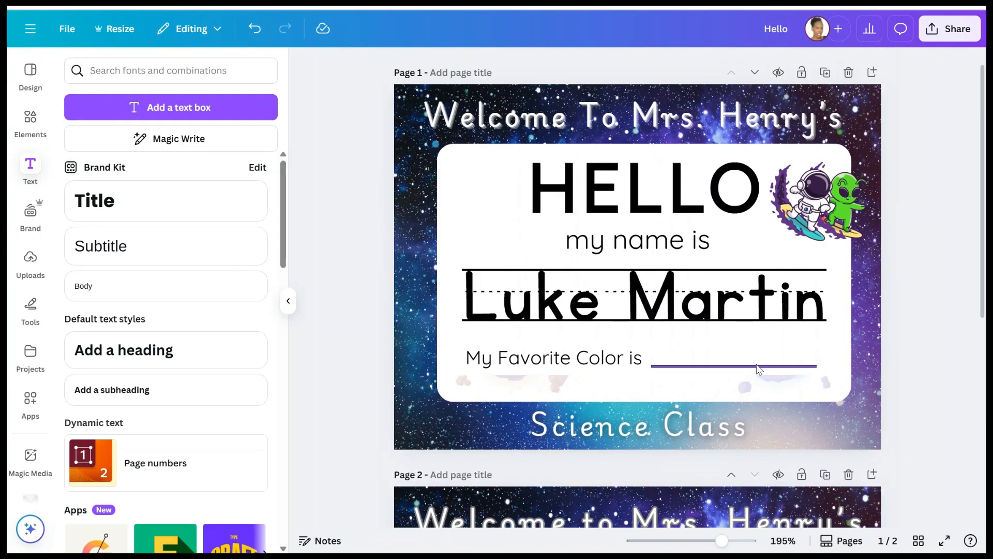
# - Stretch the element at the bottom of page 1's card upward behind the card text
pyautogui.click(751, 399)
pyautogui.moveTo(668, 371); pyautogui.dragTo(668, 170)
pyautogui.scroll(-6, 770, 318)
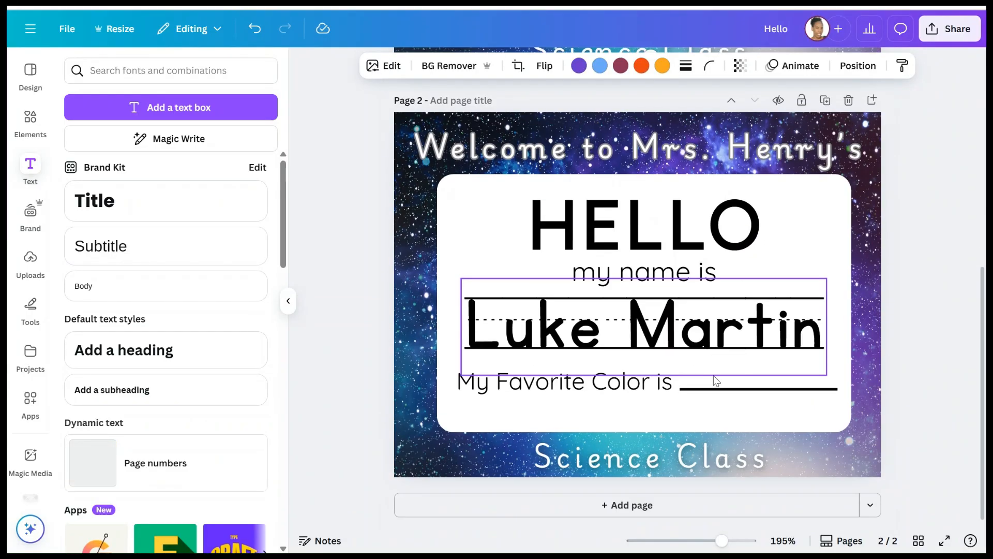
# - Search Elements for 'space' and browse all the space graphics
pyautogui.click(30, 123)
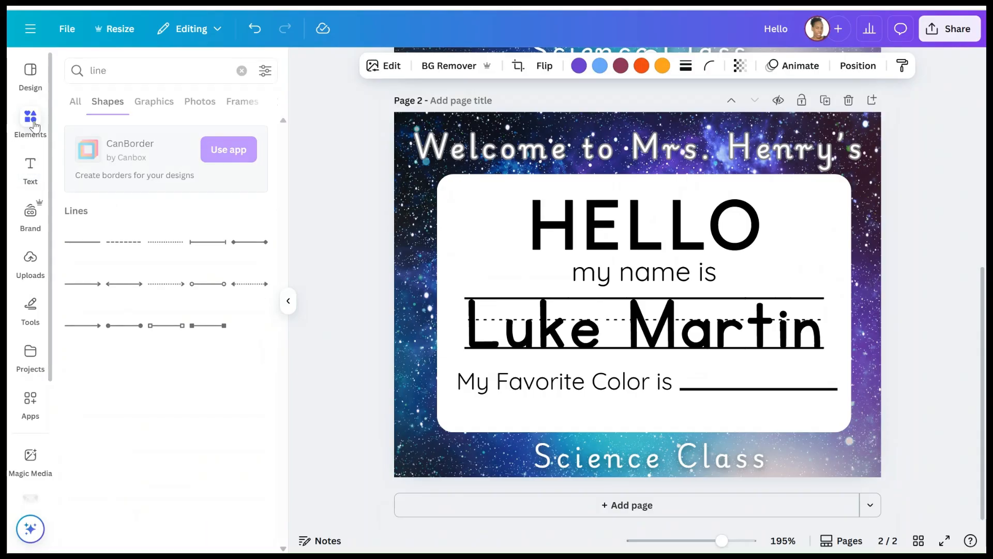
pyautogui.click(241, 70)
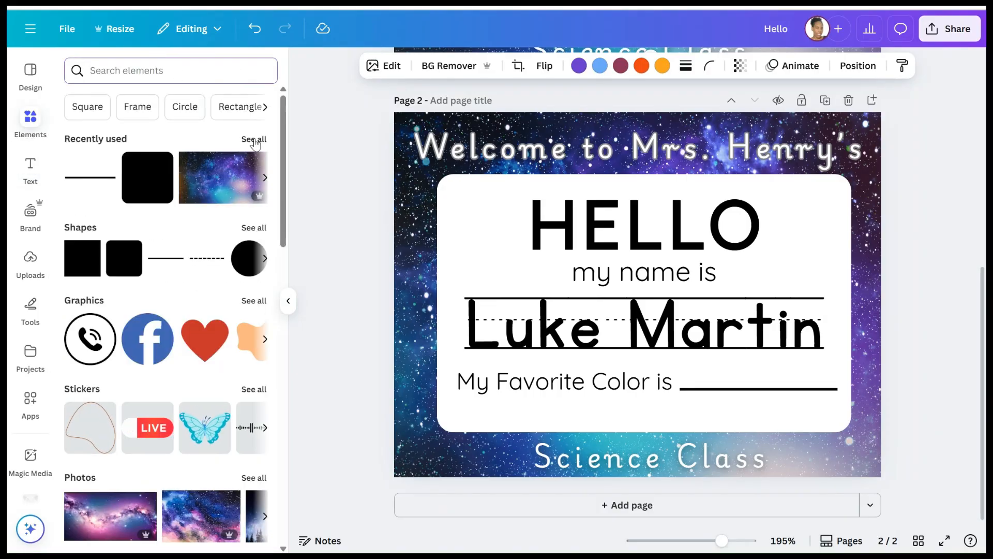
pyautogui.write('spa')
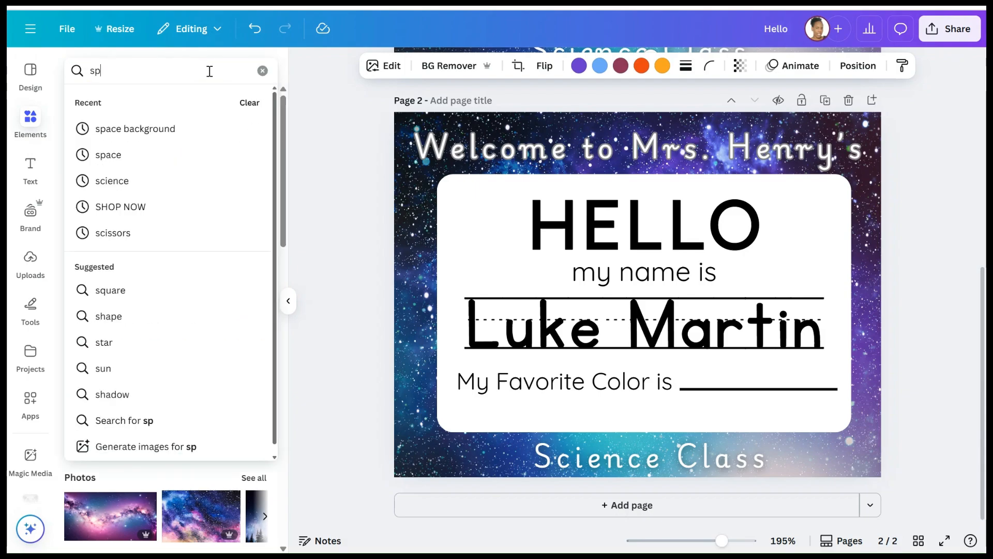
pyautogui.click(135, 154)
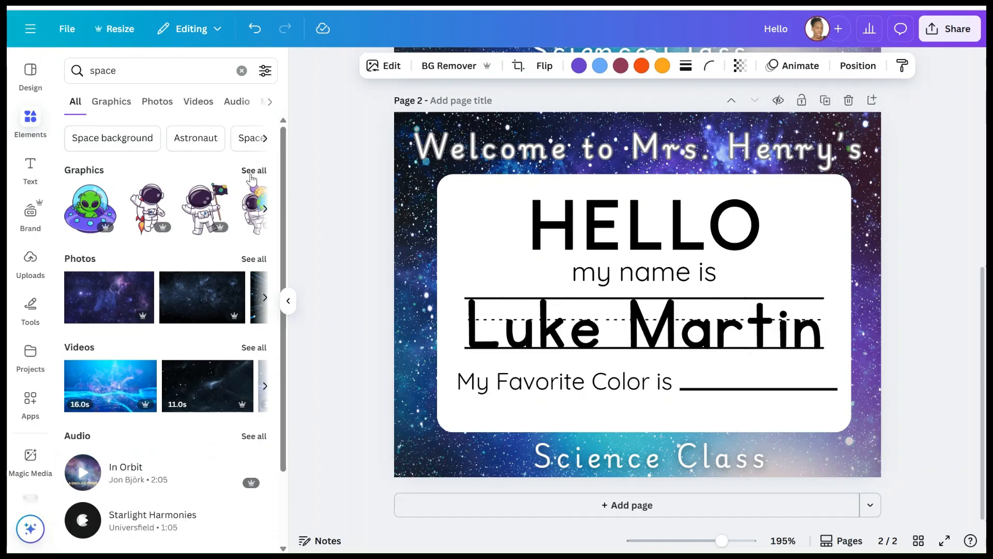
pyautogui.click(253, 171)
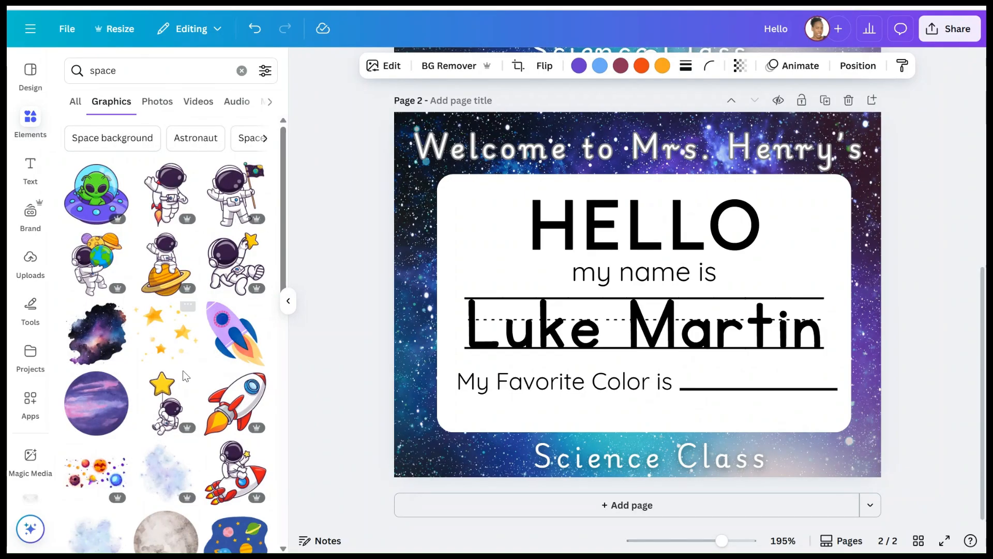
pyautogui.scroll(-2, 185, 375)
pyautogui.scroll(-2, 185, 375)
pyautogui.scroll(3, 185, 375)
pyautogui.scroll(-5, 185, 375)
pyautogui.scroll(-6, 184, 376)
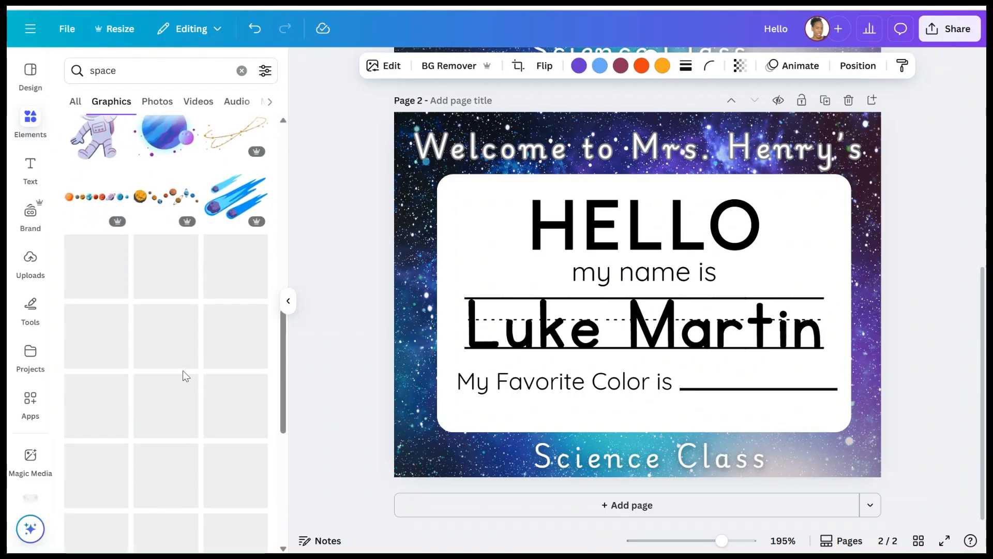
pyautogui.scroll(-1, 186, 377)
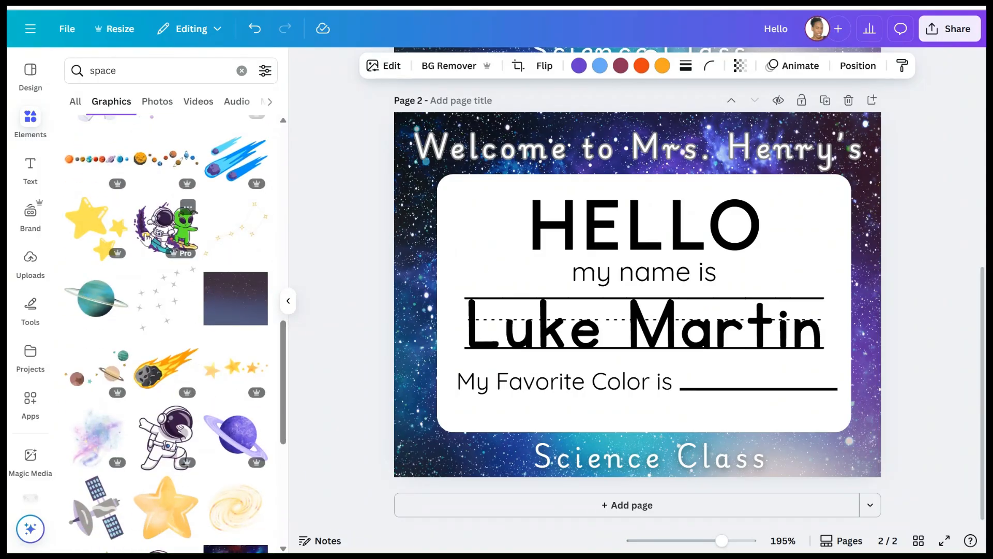
# - Add the astronaut-and-alien graphic to page 2, placed beside HELLO and tilted about 3°
pyautogui.click(185, 237)
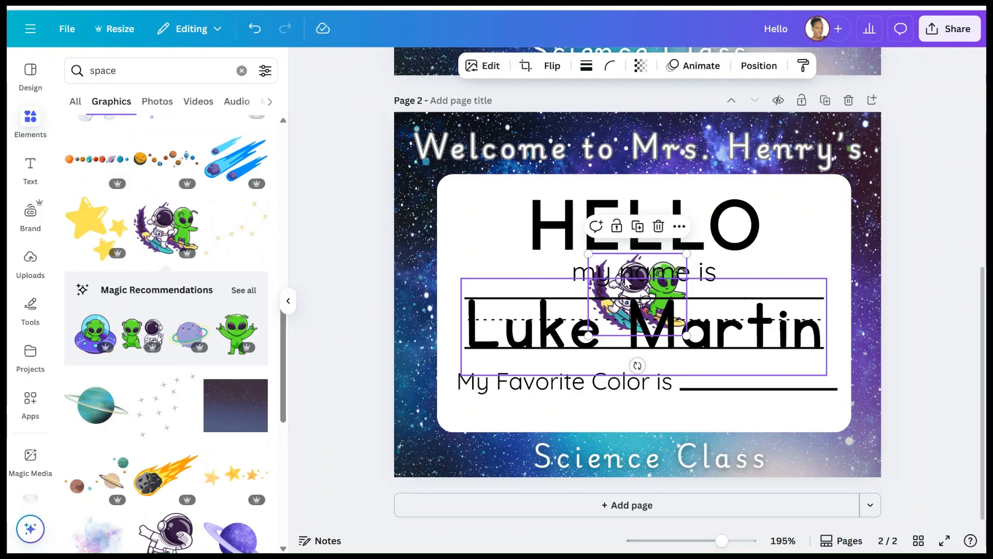
pyautogui.moveTo(647, 267); pyautogui.dragTo(811, 209)
pyautogui.scroll(-5, 210, 418)
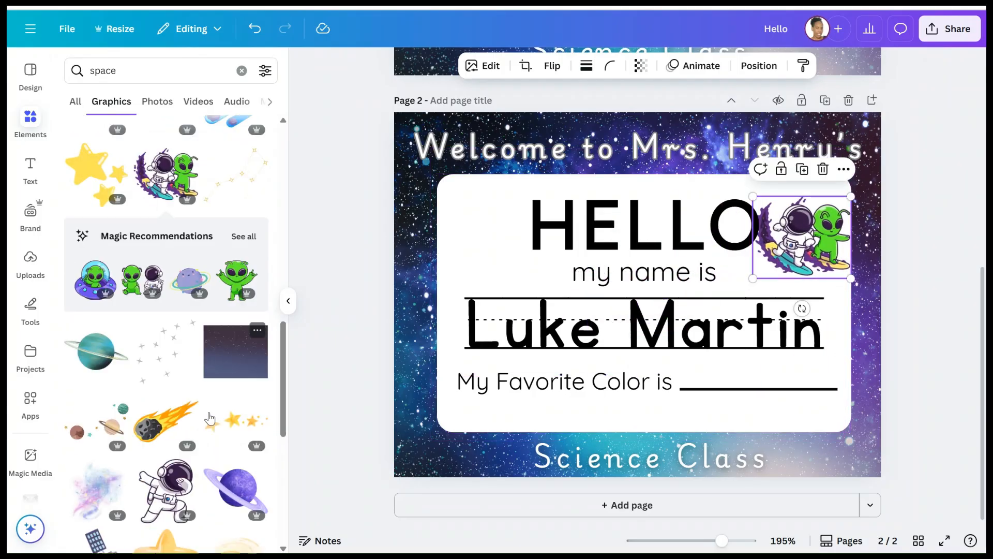
pyautogui.scroll(-3, 210, 418)
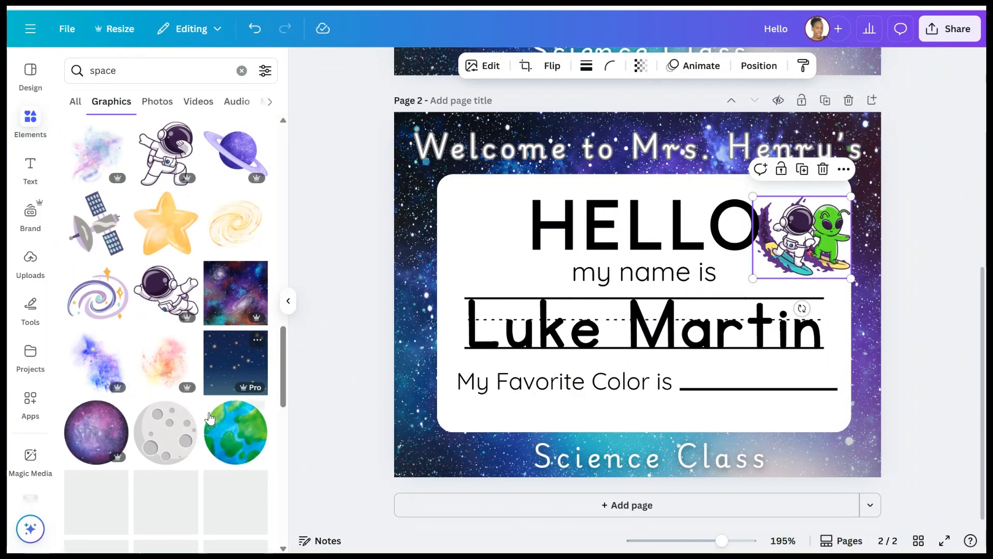
pyautogui.scroll(15, 209, 412)
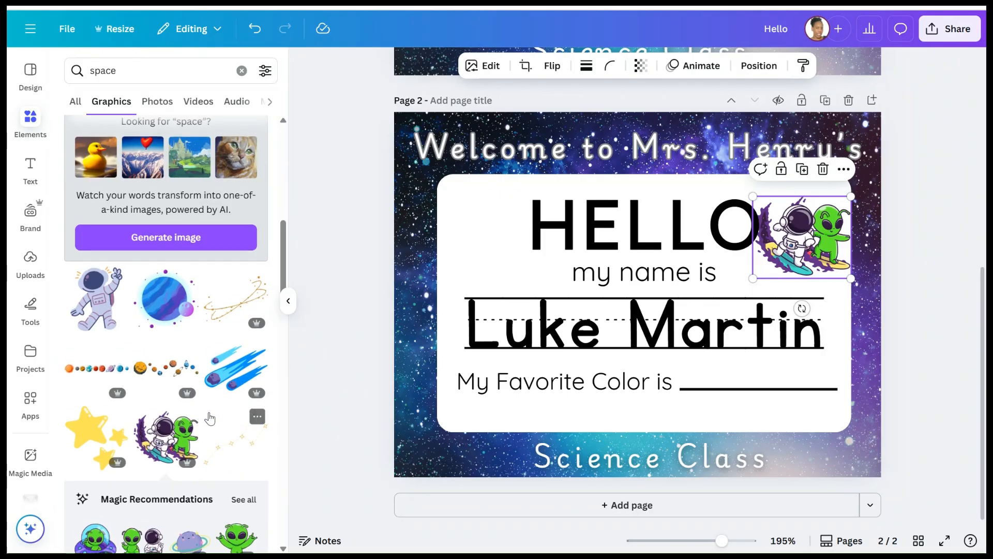
pyautogui.moveTo(802, 221); pyautogui.dragTo(816, 217)
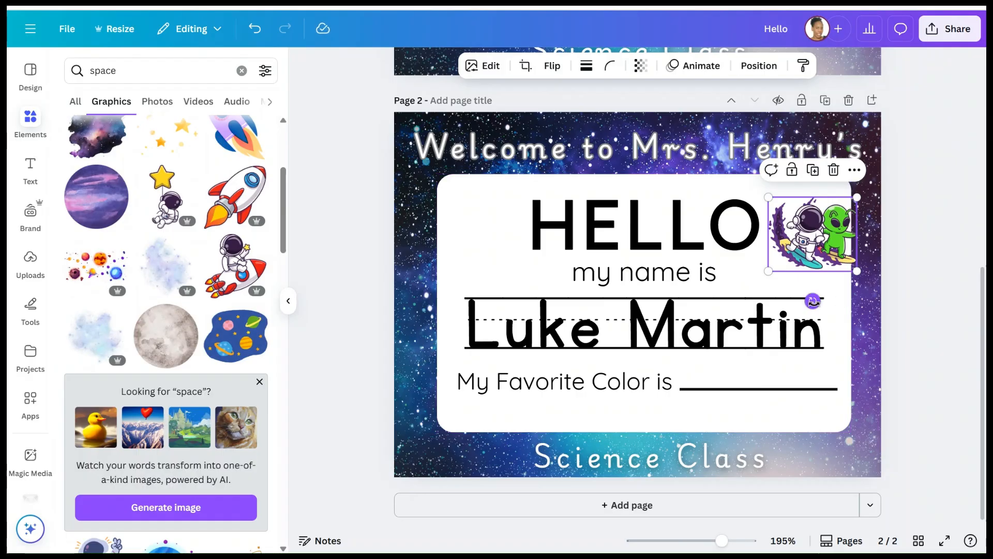
pyautogui.moveTo(811, 300); pyautogui.dragTo(806, 300)
pyautogui.click(933, 301)
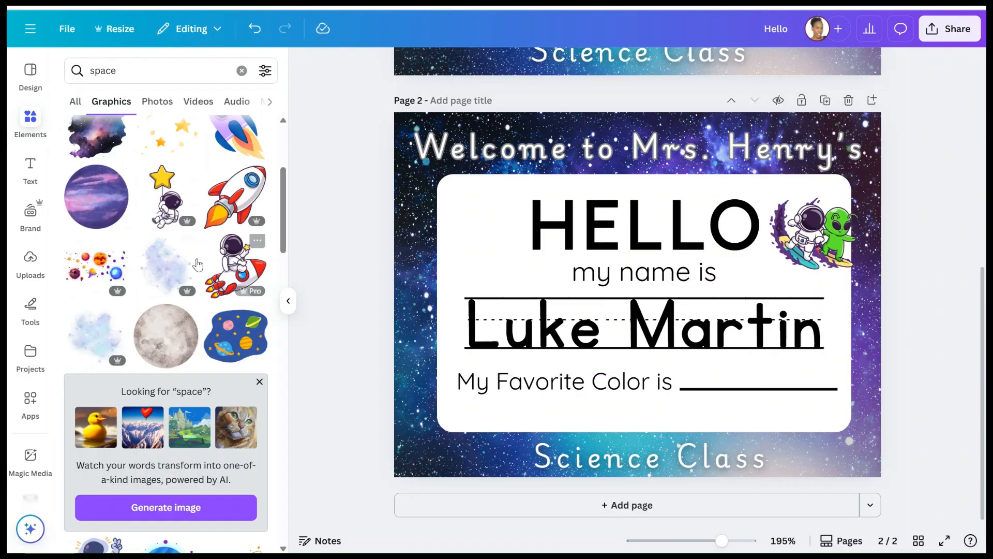
# - Add the colourful scattered planets graphic to page 2
pyautogui.scroll(-1, 197, 264)
pyautogui.scroll(-5, 197, 264)
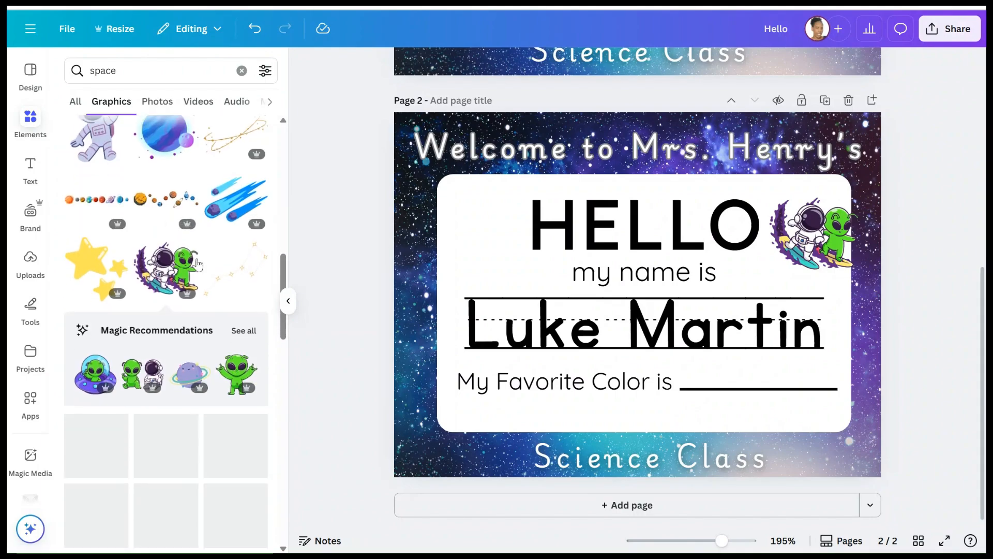
pyautogui.scroll(2, 197, 261)
pyautogui.scroll(-6, 197, 259)
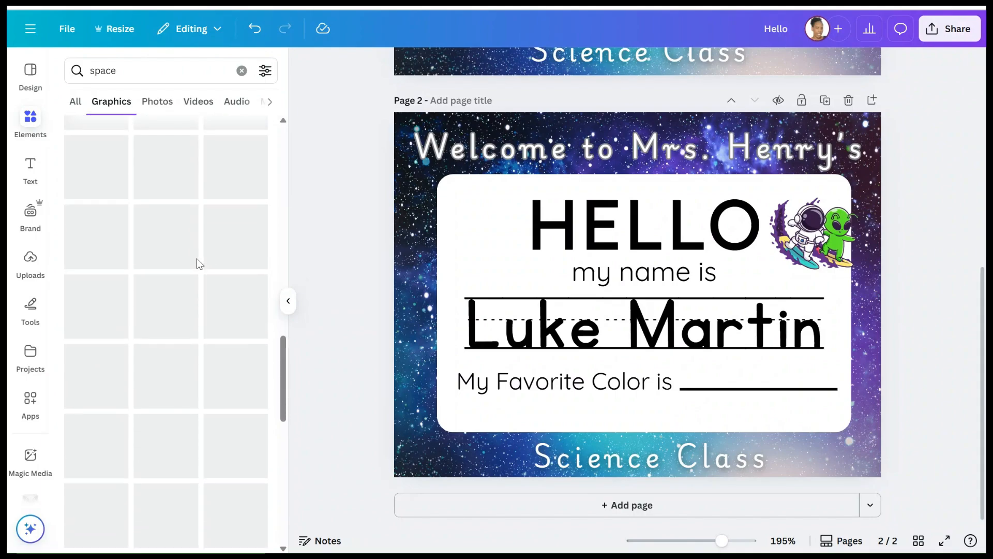
pyautogui.scroll(-3, 170, 315)
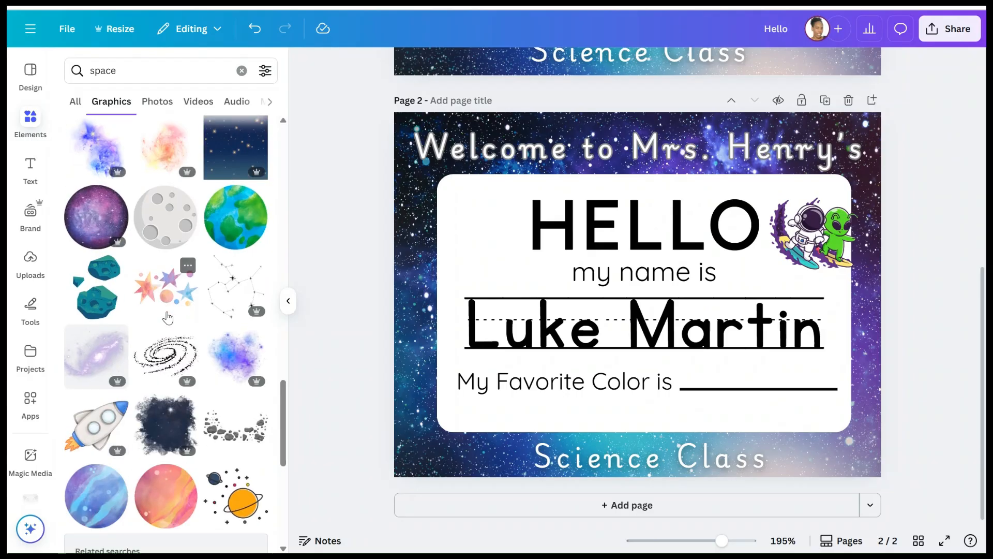
pyautogui.scroll(-10, 163, 357)
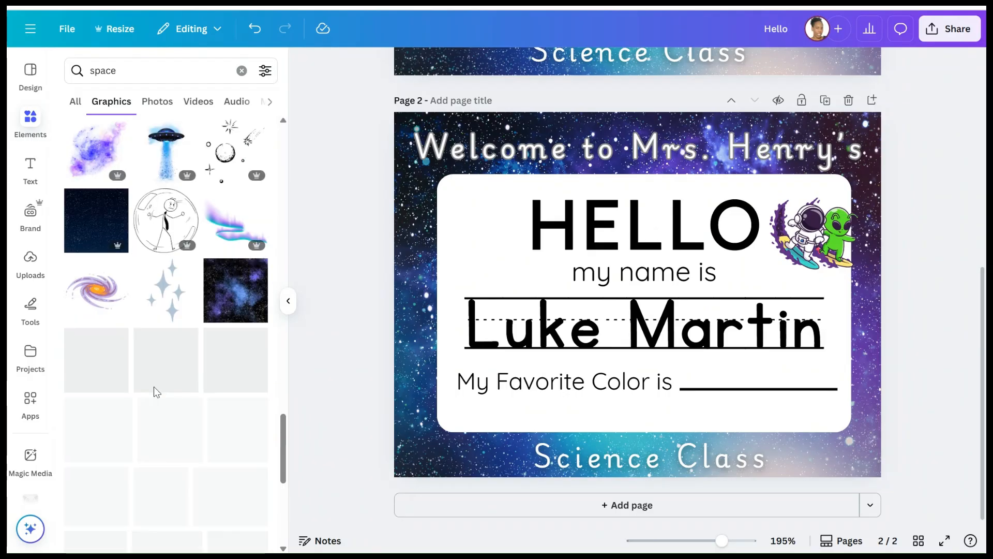
pyautogui.scroll(-2, 155, 383)
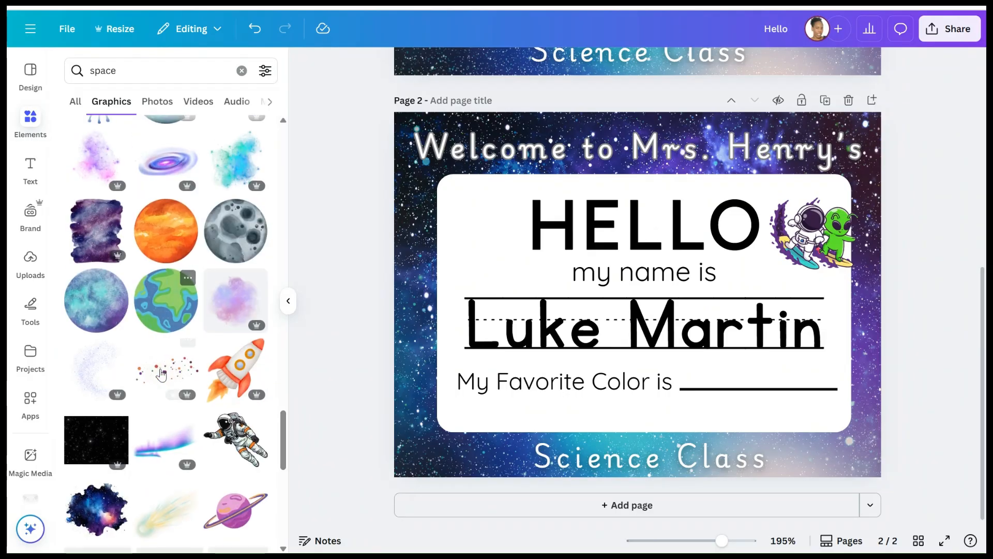
pyautogui.scroll(3, 162, 373)
pyautogui.scroll(10, 162, 373)
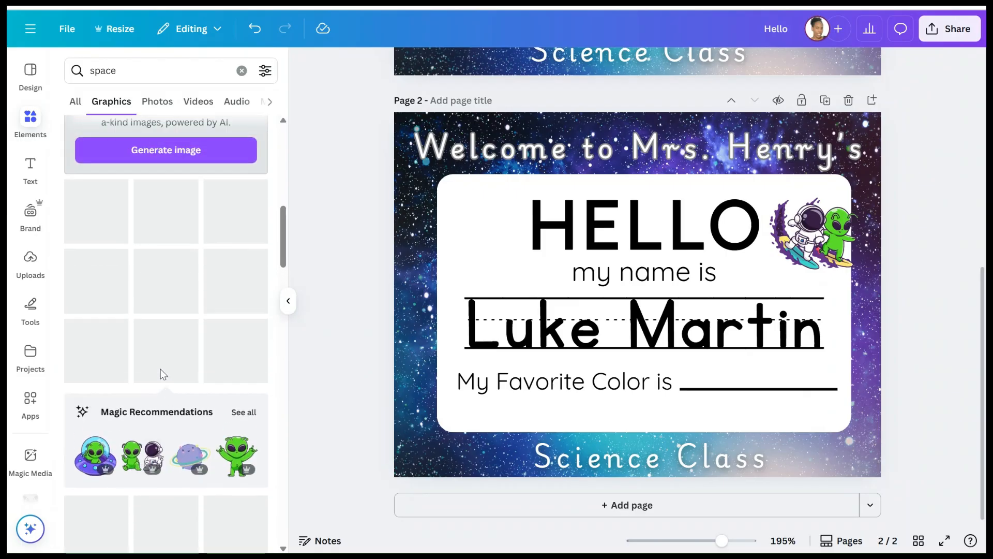
pyautogui.scroll(5, 193, 321)
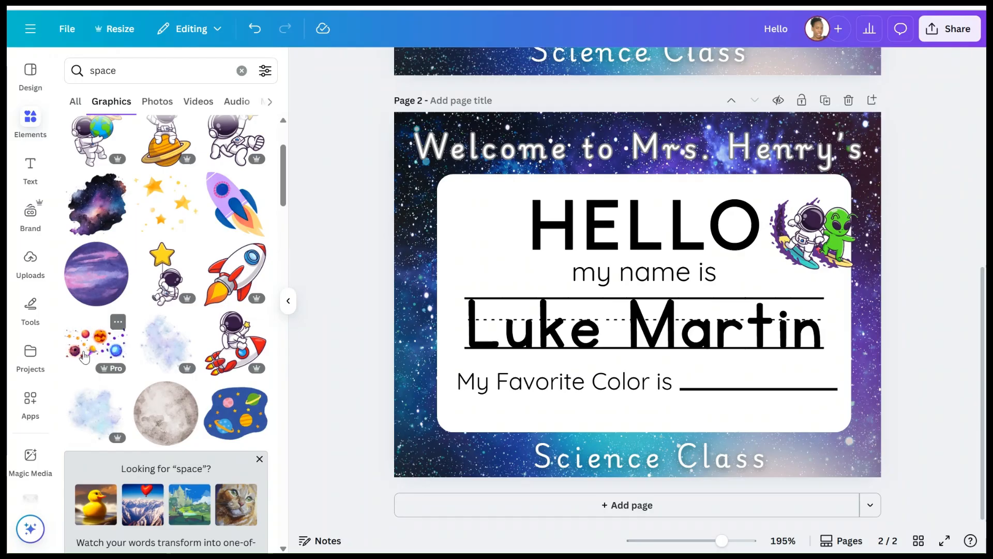
pyautogui.click(94, 341)
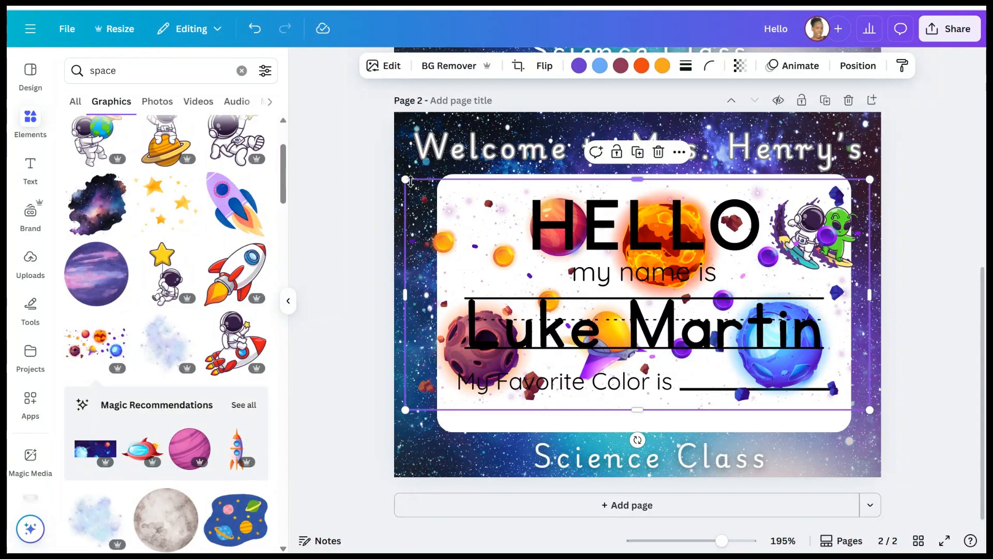
# - Resize the planets graphic to fit the card, set its transparency to about 10, and nudge Science Class up
pyautogui.moveTo(407, 180); pyautogui.dragTo(428, 182)
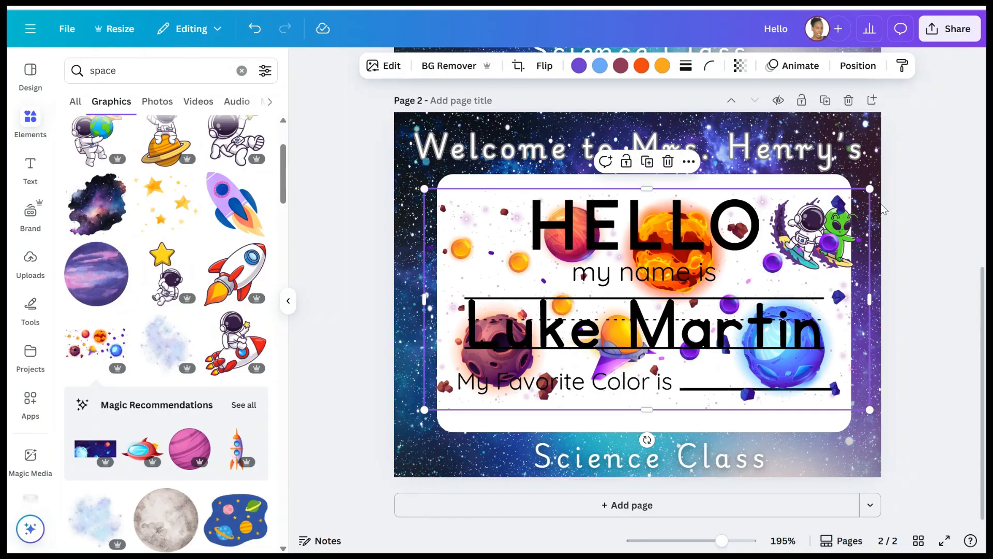
pyautogui.moveTo(858, 187); pyautogui.dragTo(861, 193)
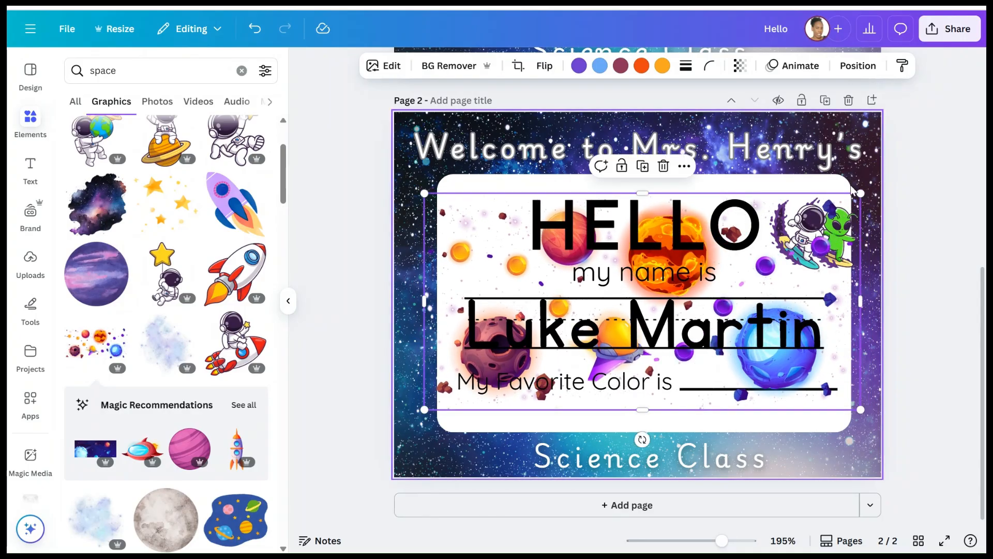
pyautogui.click(741, 68)
pyautogui.moveTo(773, 118); pyautogui.dragTo(684, 115)
pyautogui.click(933, 178)
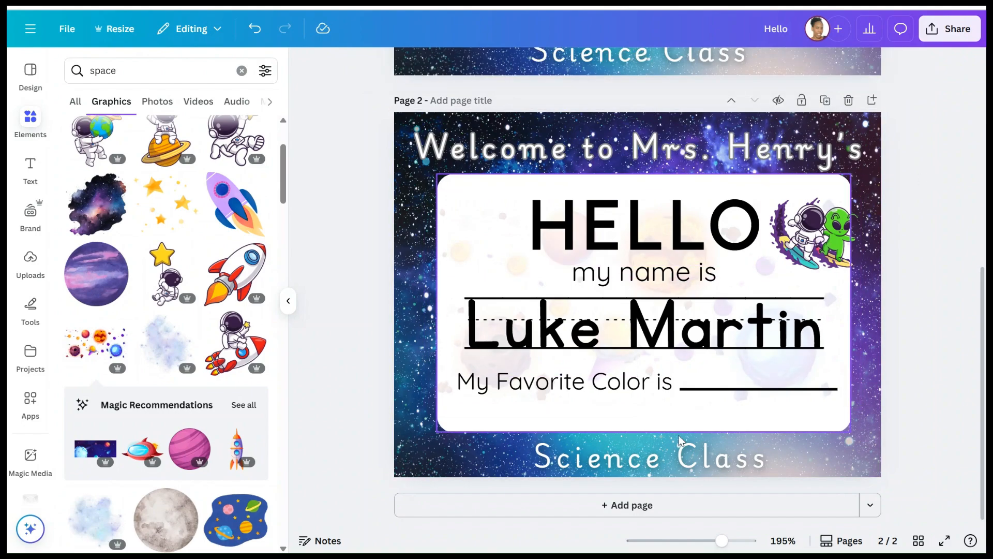
pyautogui.moveTo(699, 470); pyautogui.dragTo(692, 464)
pyautogui.click(940, 242)
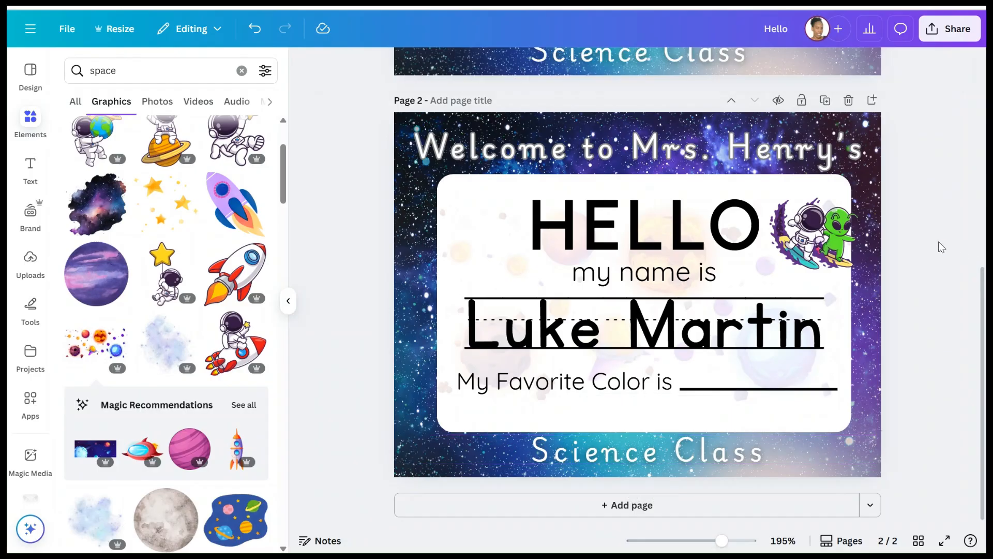